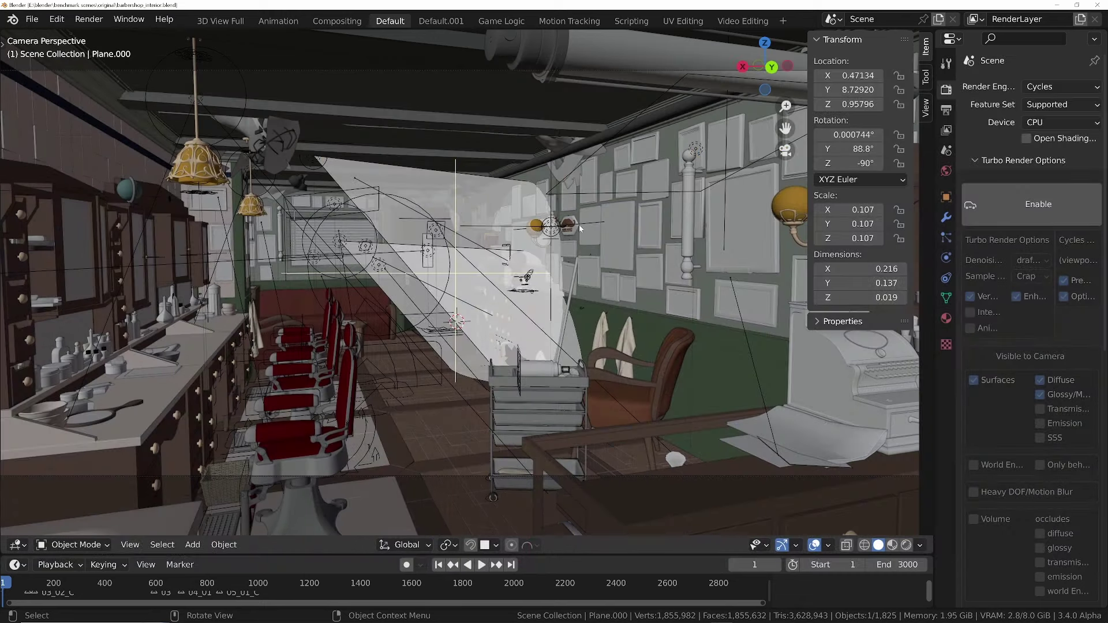
Step: Collapse the Turbo Render options and set the Cycles render device to GPU Compute
left_click(985, 161)
left_click(1067, 125)
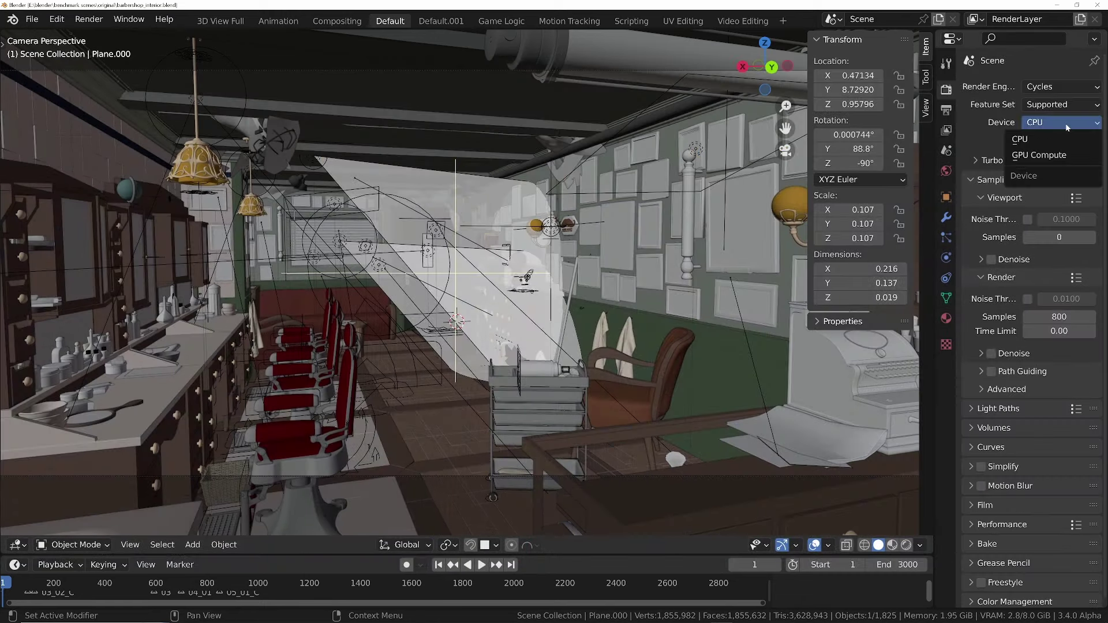
left_click(1042, 154)
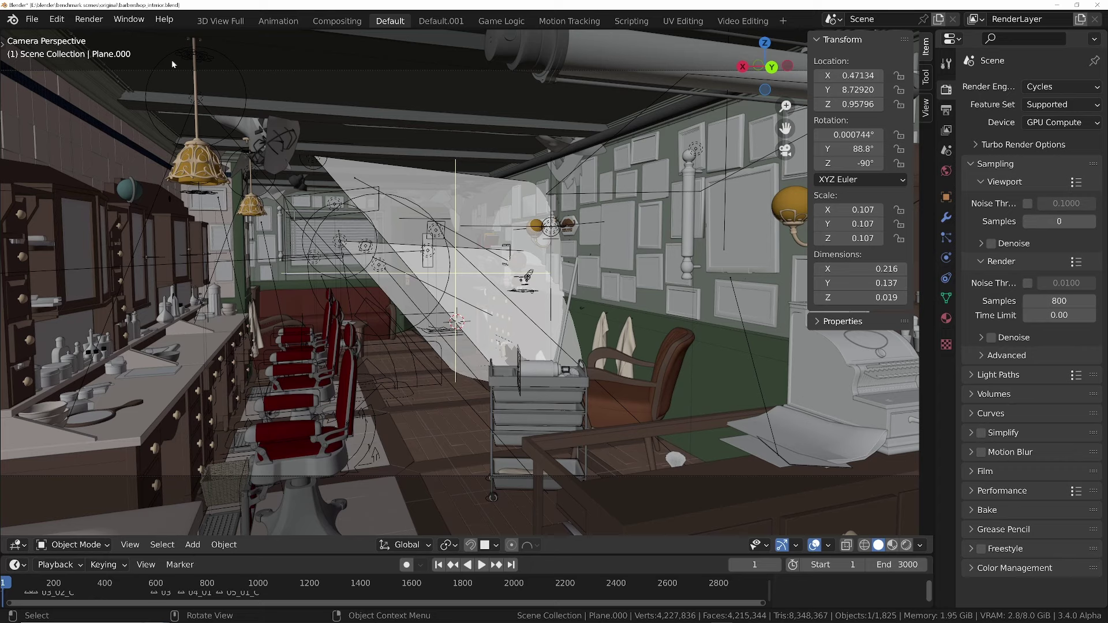
Step: Turn the 3D viewport area into an image editor and render the current frame of the barbershop scene
left_click(18, 544)
left_click(54, 417)
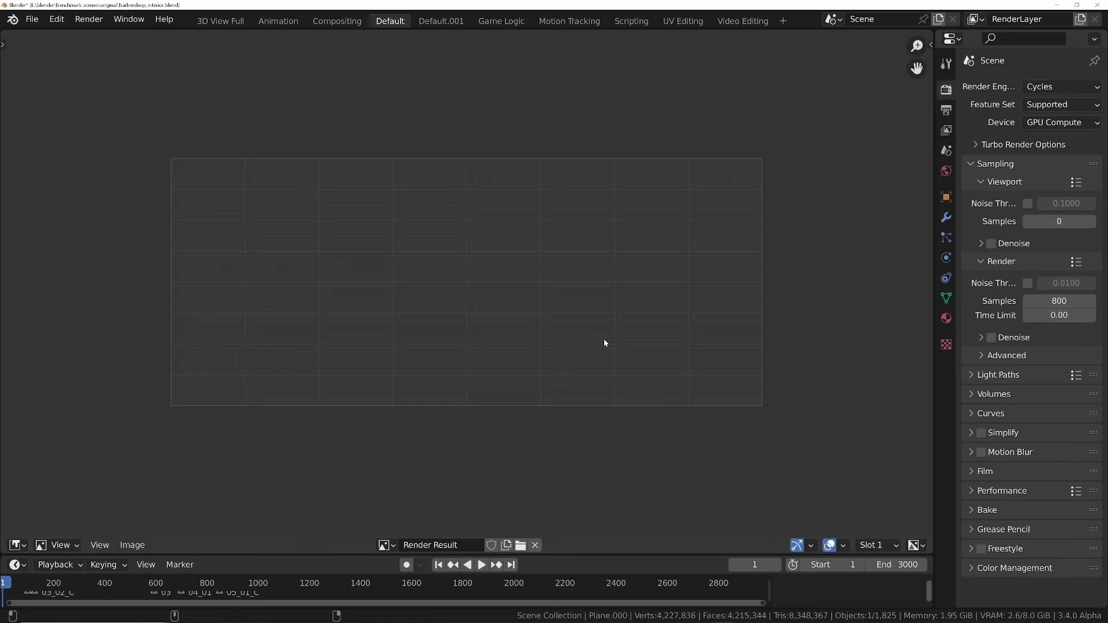
key("F12")
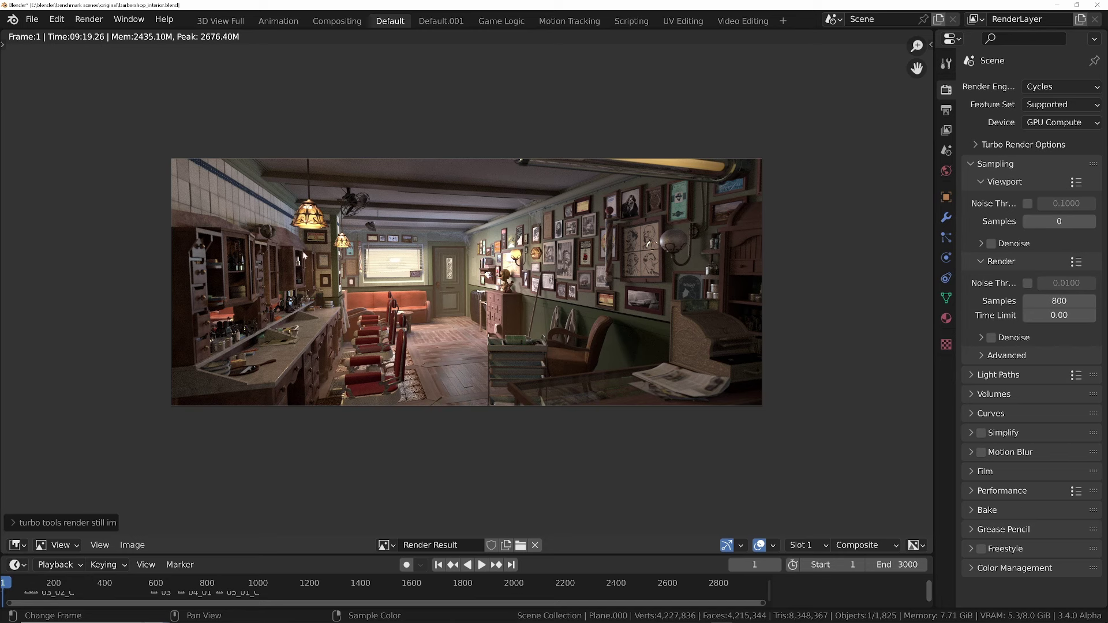
Step: Show the image's render slots and rename the first slot "full quality 800 samples"
key("n")
double_click(804, 128)
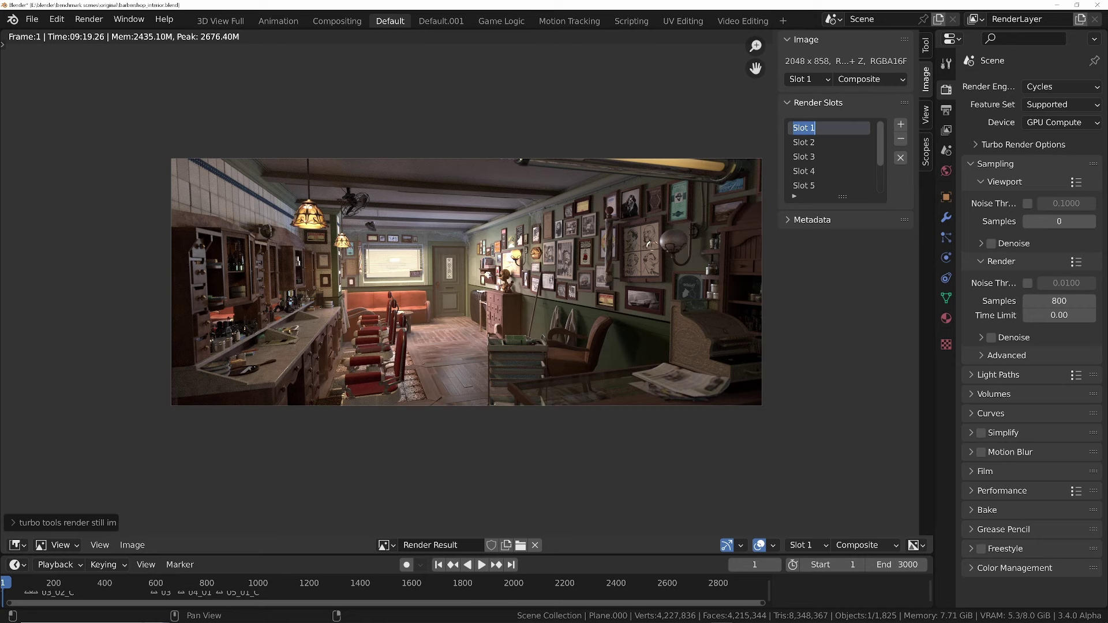
type("full quality 800 samples")
key("Return")
Step: Inspect the cabinets and counter in the render, and rename the second render slot "800 samples denoised"
scroll(212, 278, "up", 6)
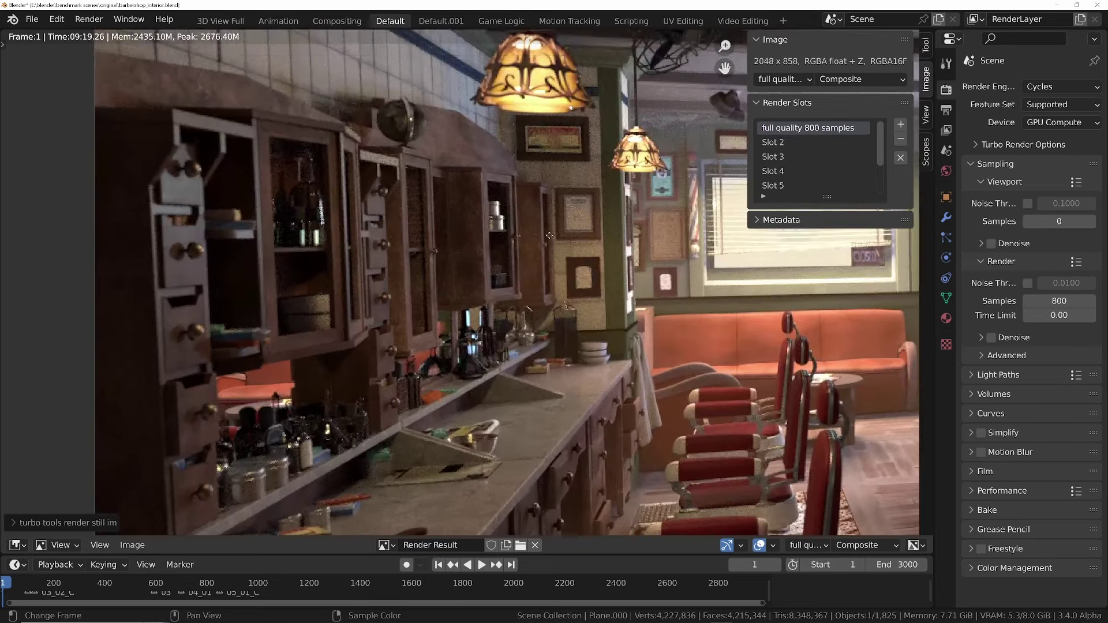
middle_click_drag(549, 236, 544, 261)
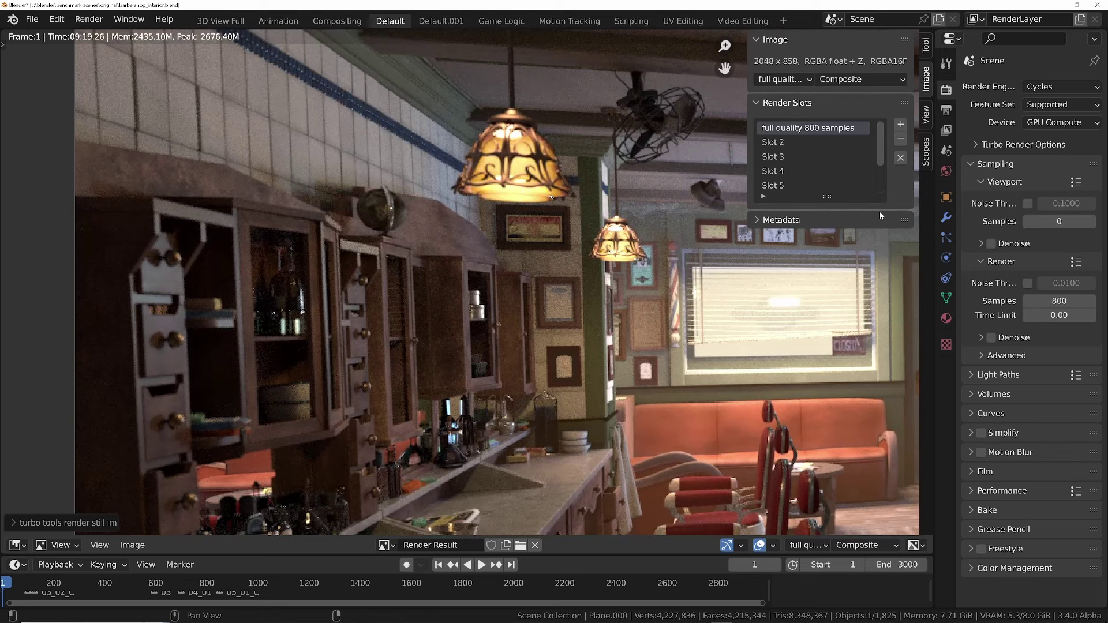
middle_click_drag(541, 490, 522, 431)
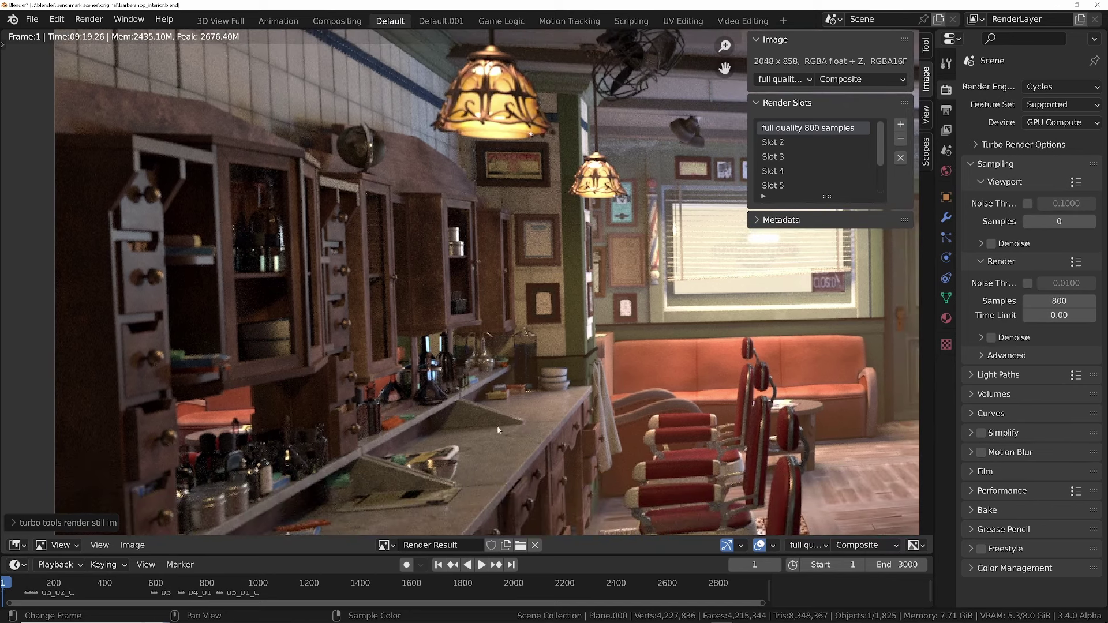
left_click(784, 143)
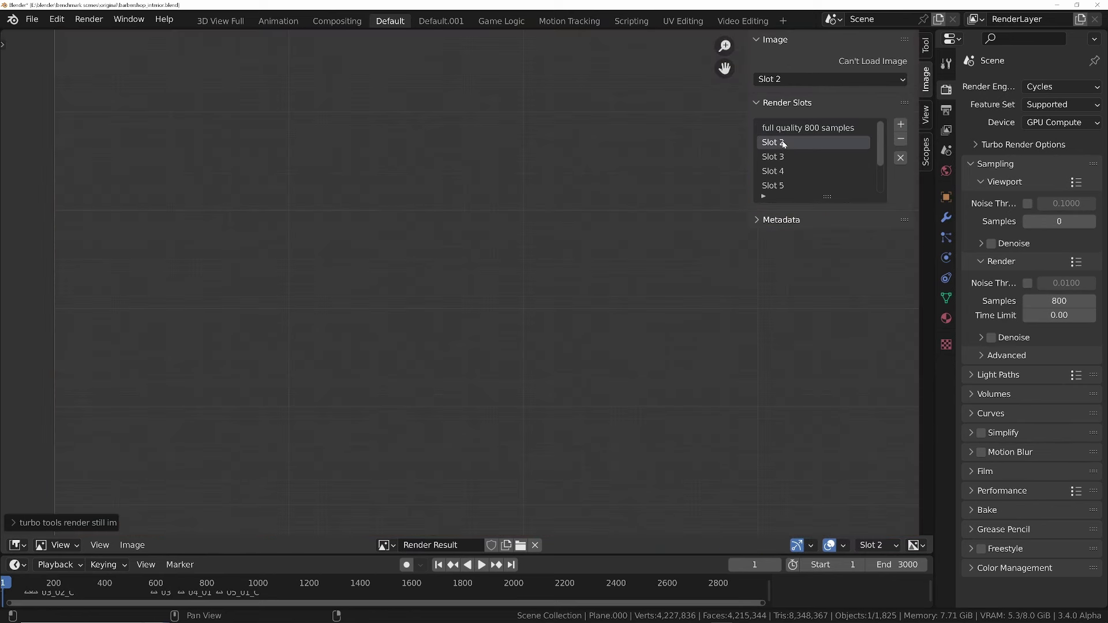
double_click(784, 142)
type("800 samples denoised")
key("Return")
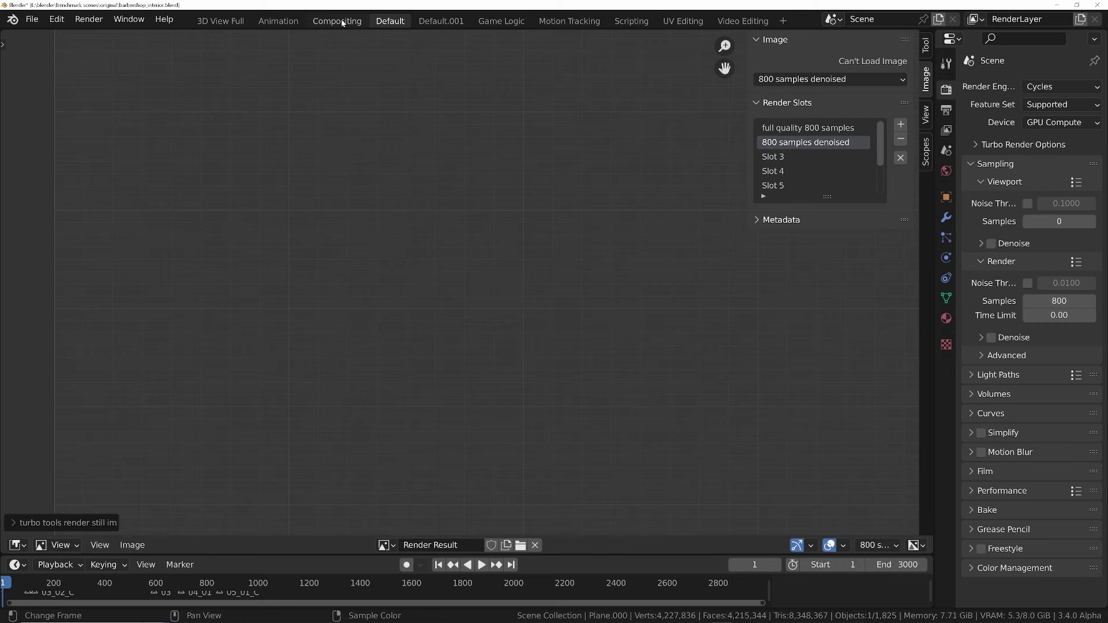
Step: In the compositing node tree, move the scene cache node and the Render Layers node apart
left_click(337, 21)
scroll(384, 238, "up", 1)
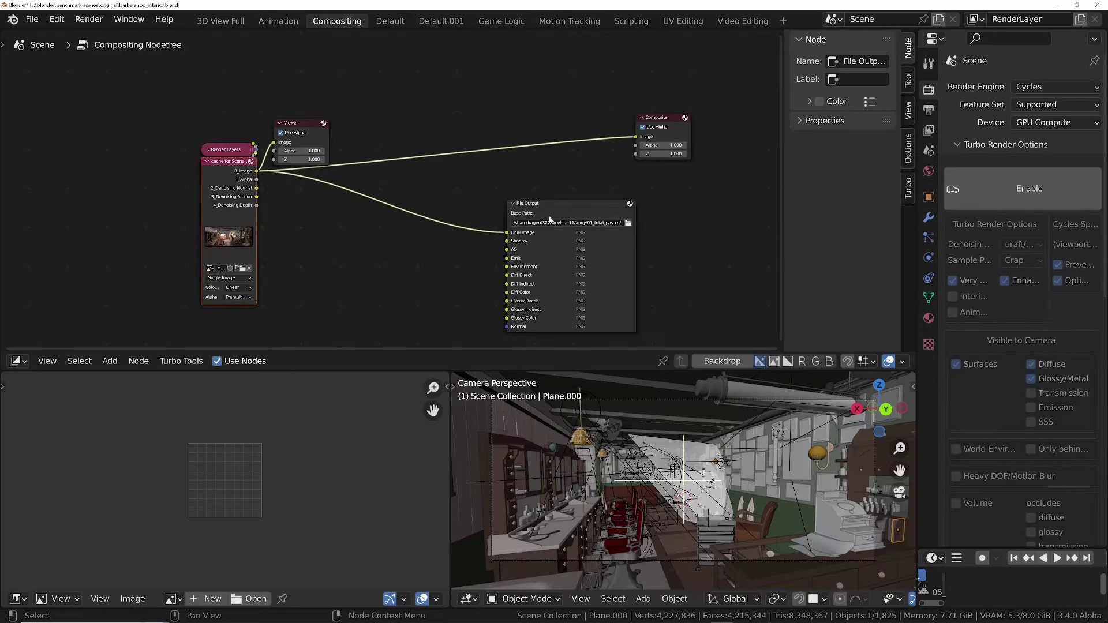
scroll(223, 165, "up", 1)
left_click_drag(211, 168, 224, 186)
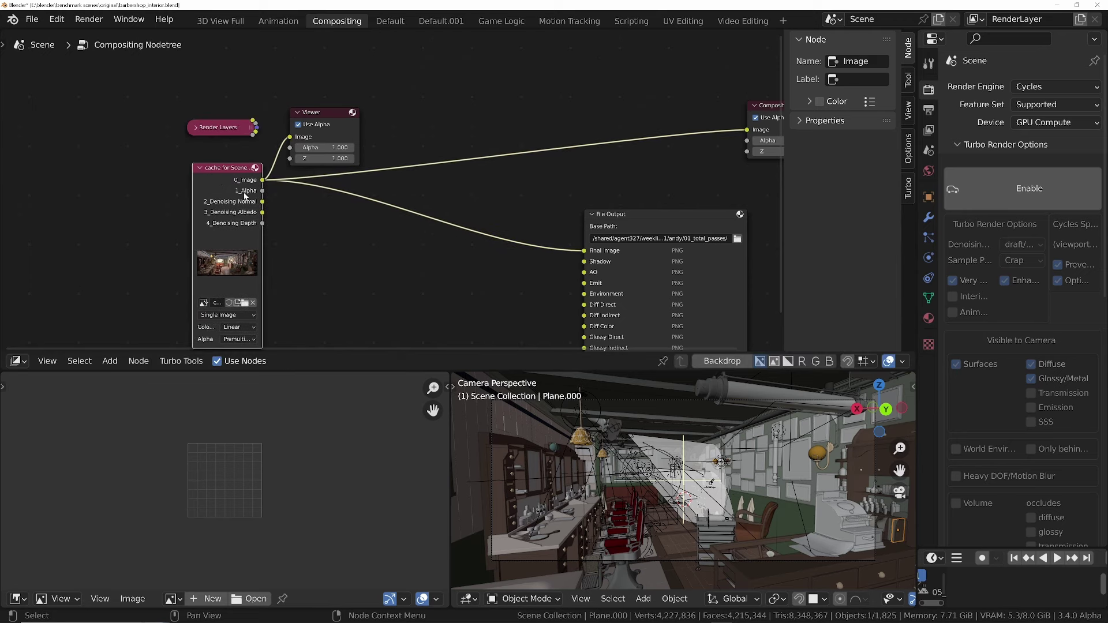
mouse_move(227, 134)
left_mouse_down()
mouse_move(254, 97)
mouse_move(230, 132)
left_mouse_up()
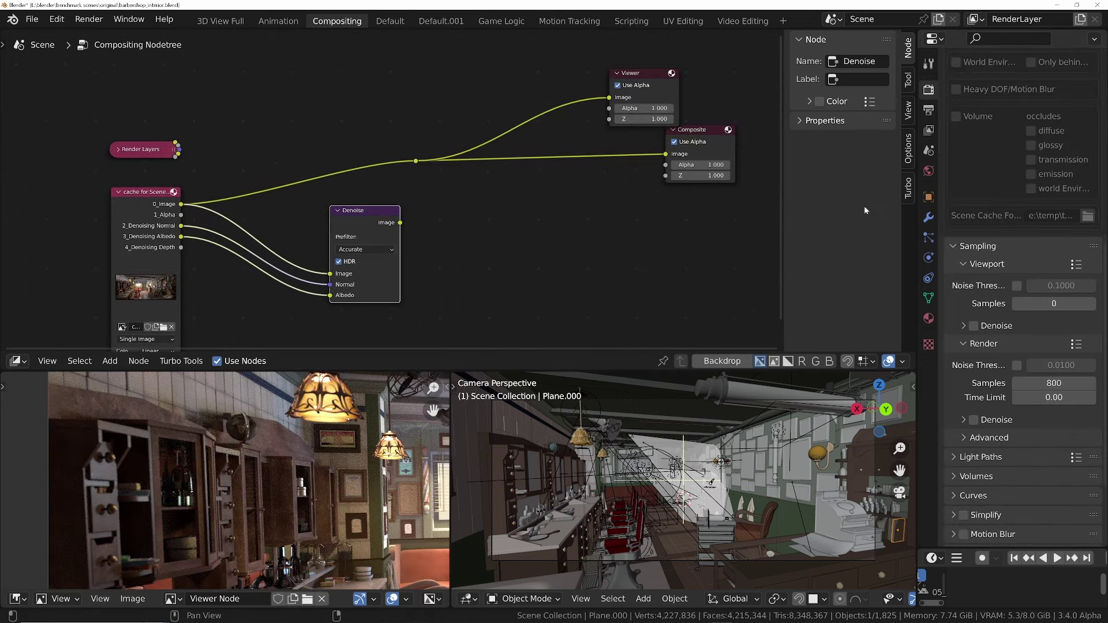
Step: Cache the output of the Denoise node with the Turbo compositing options
left_click(909, 187)
scroll(838, 116, "down", 8)
scroll(838, 56, "up", 8)
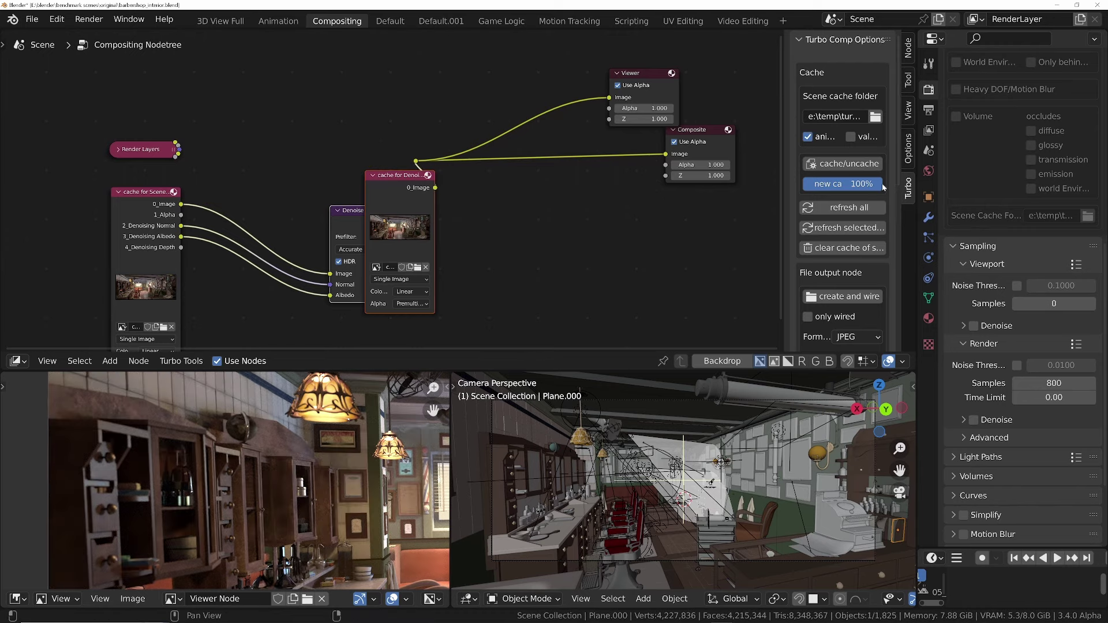
Step: Compare the full quality and denoised 800-sample slots in an enlarged image view, focusing on the cabinets and counter
middle_click_drag(333, 468, 299, 428)
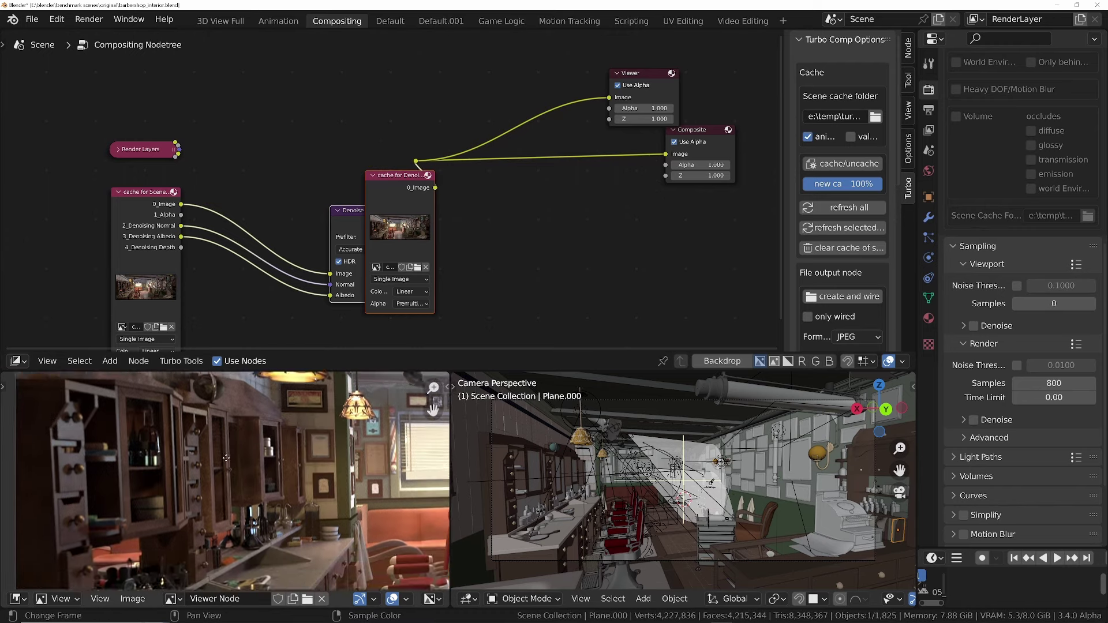
key("F11")
middle_click_drag(697, 367, 438, 429)
scroll(440, 429, "up", 1)
scroll(439, 428, "up", 1)
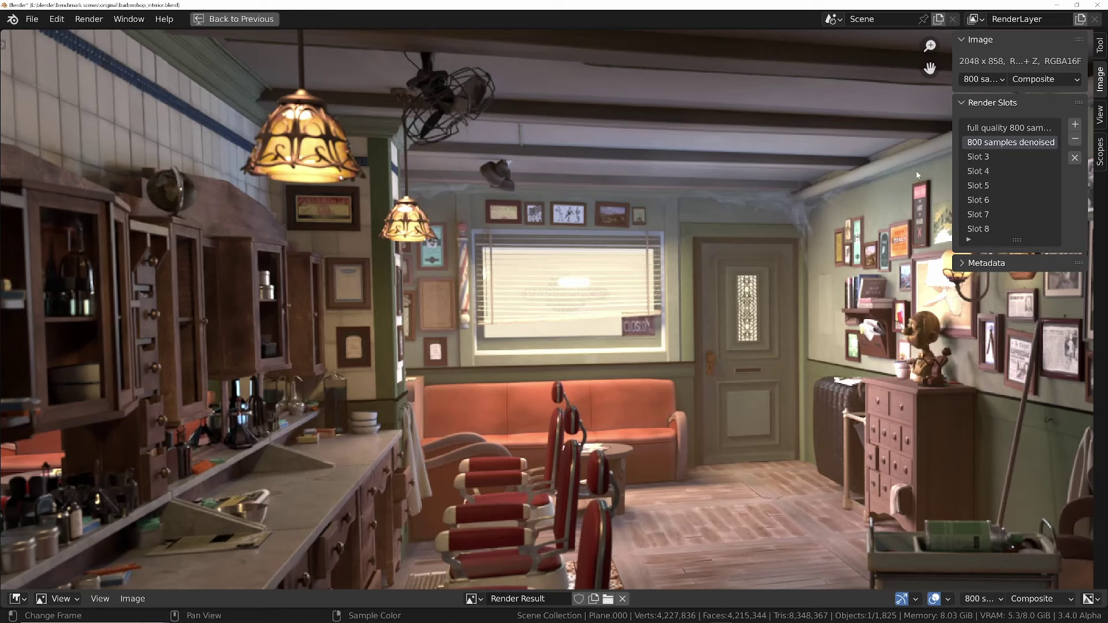
left_click(985, 128)
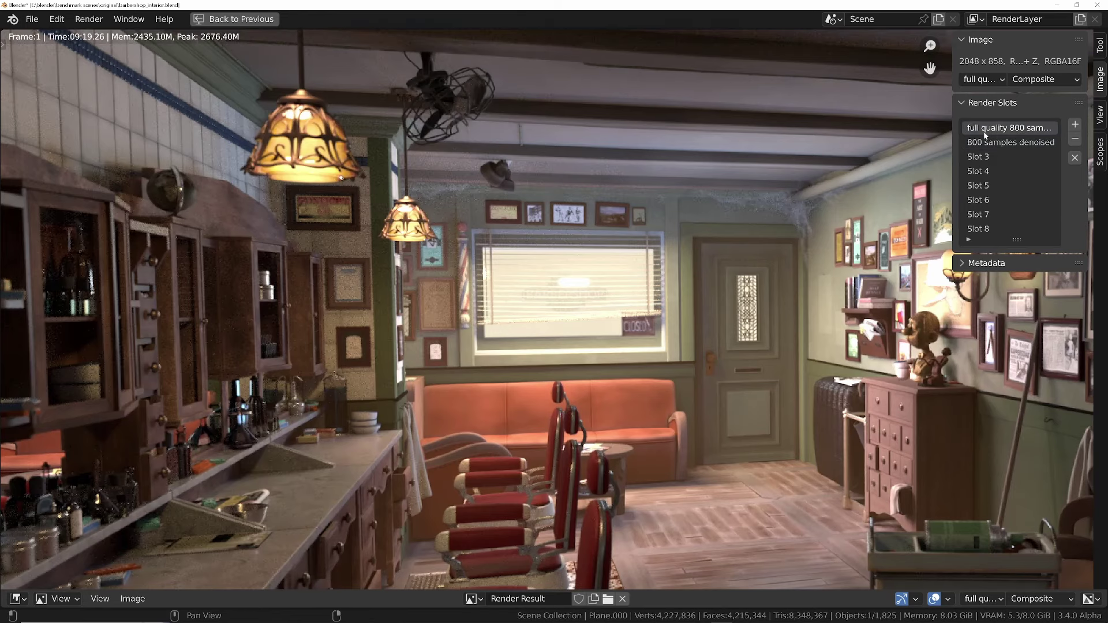
scroll(348, 431, "up", 4)
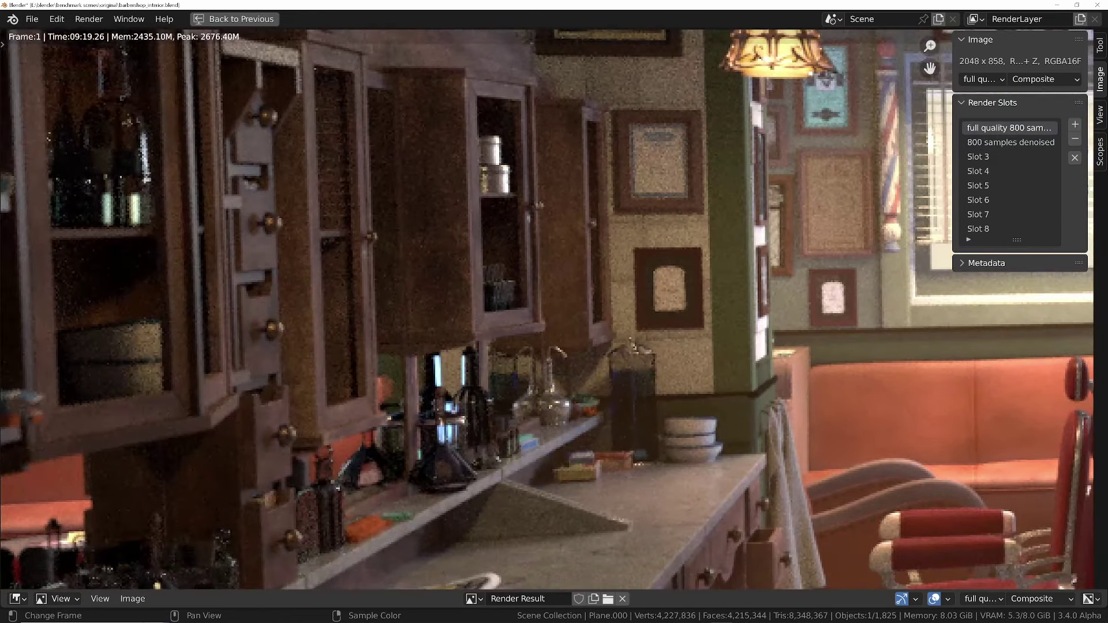
left_click(1001, 143)
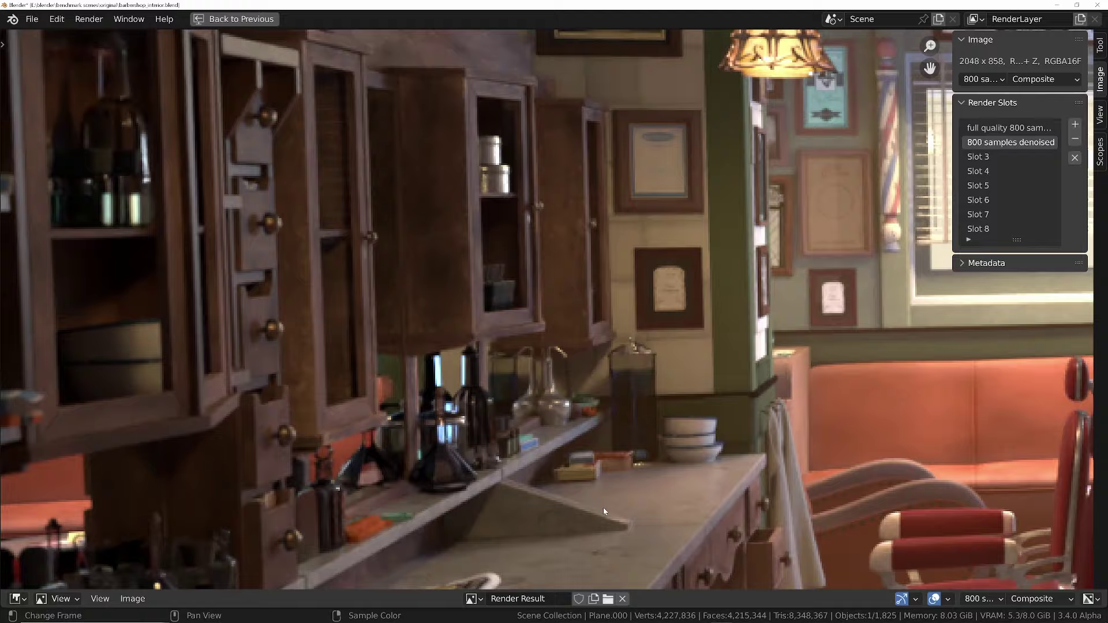
middle_click_drag(604, 507, 642, 295)
scroll(641, 295, "down", 3)
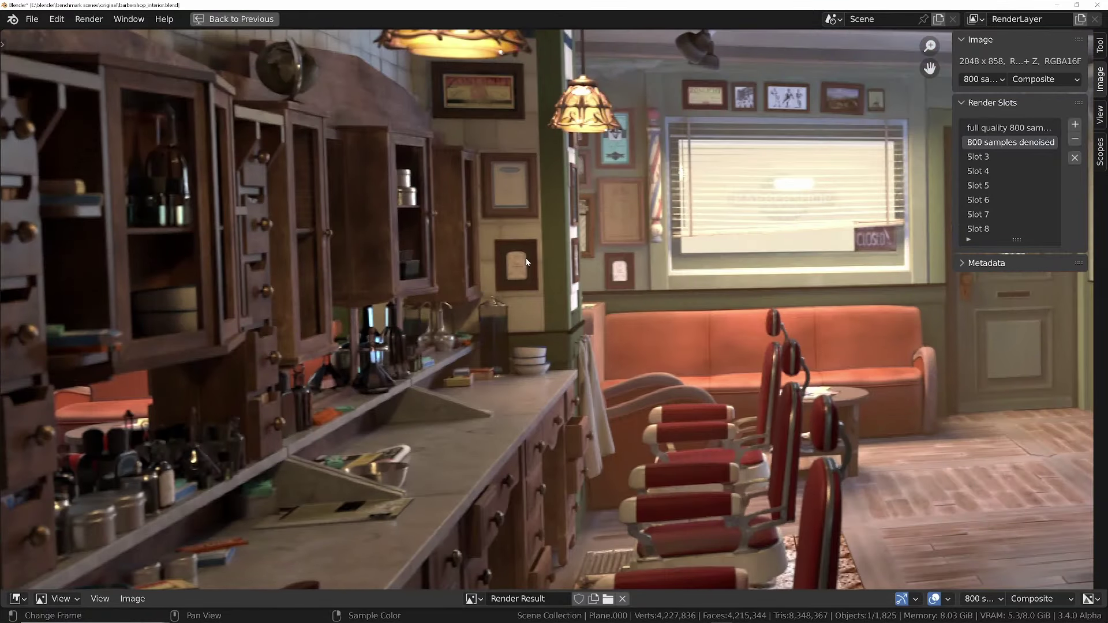
key("Home")
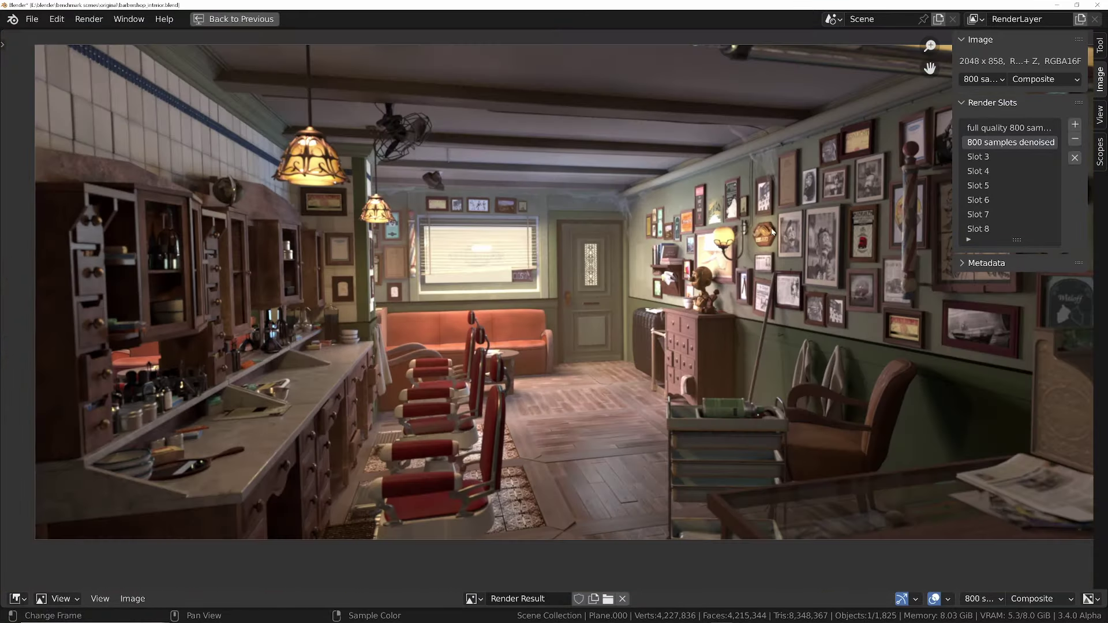
Step: Select the third render slot and rename it "turbo render draft/craft"
left_click(980, 157)
double_click(980, 156)
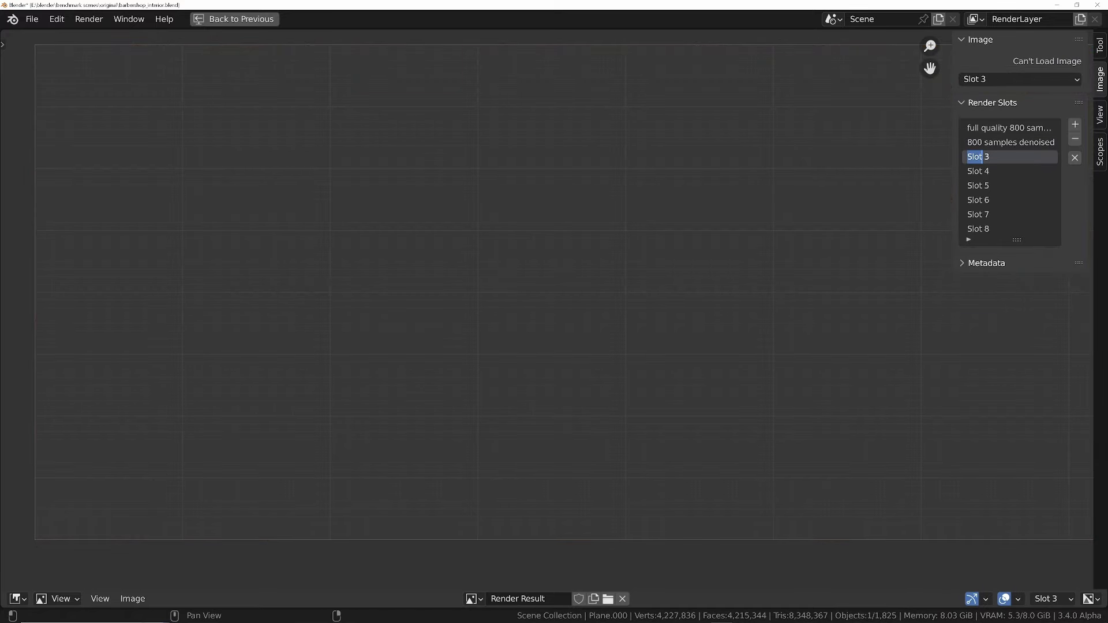
type("turbo render draft/craft")
key("Return")
Step: Return to the full compositing layout and delete the Denoise node, its cache node and the reroute between them and the outputs
key("ctrl+space")
left_click_drag(294, 141, 452, 298)
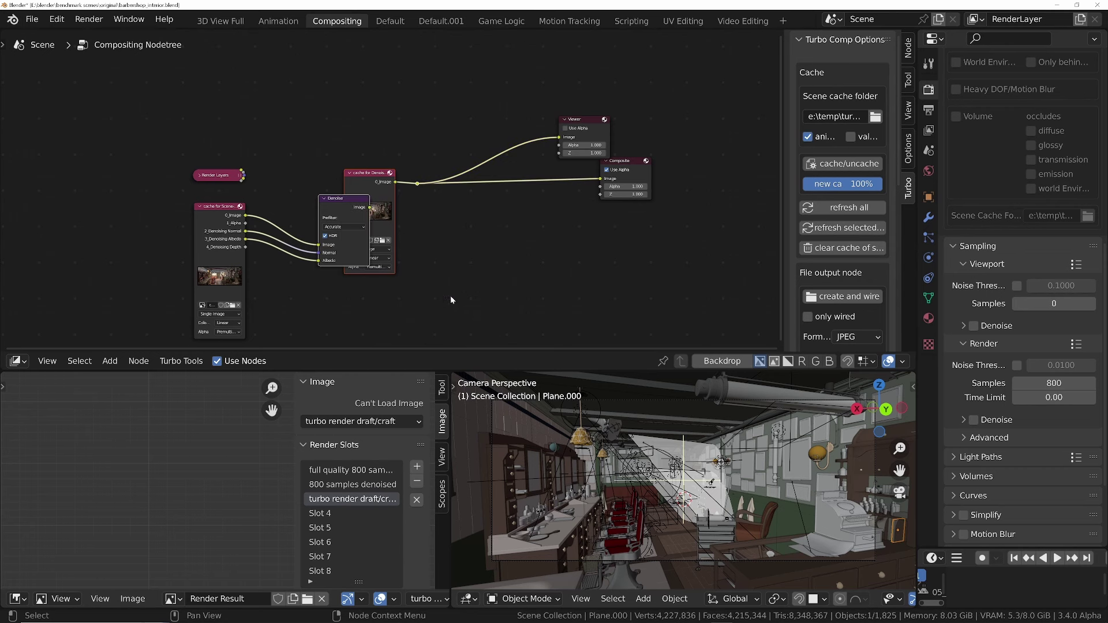
key("x")
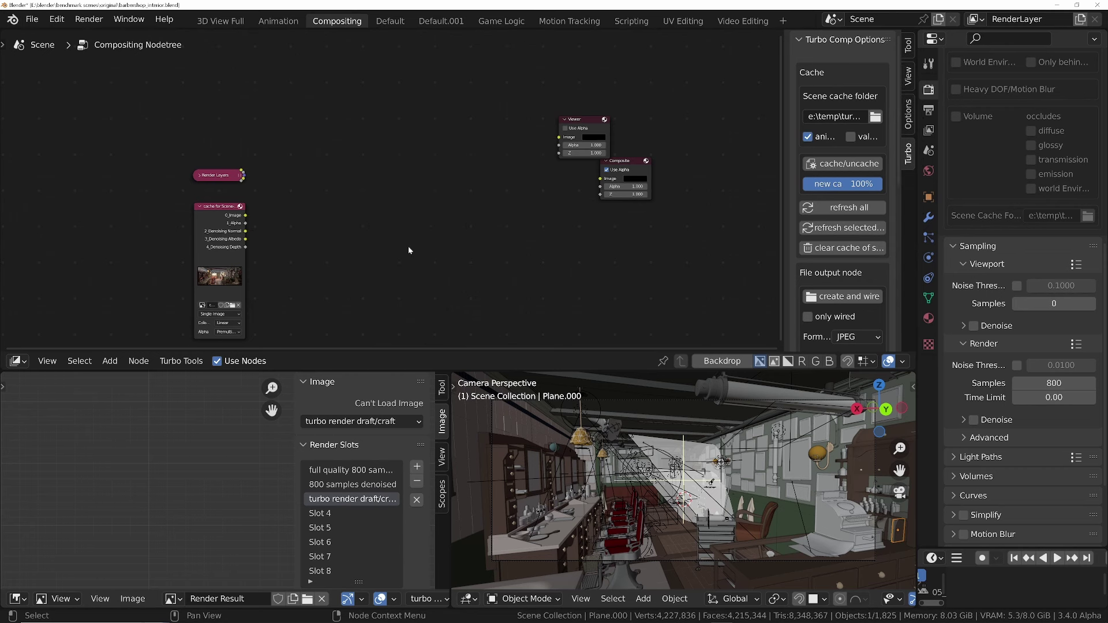
Step: Connect the scene cache's 0_Image output to both the Viewer and Composite nodes through a reroute
left_click_drag(245, 215, 559, 138)
right_click_drag(497, 153, 502, 134, "shift")
left_click_drag(504, 144, 601, 179)
left_click_drag(623, 161, 590, 179)
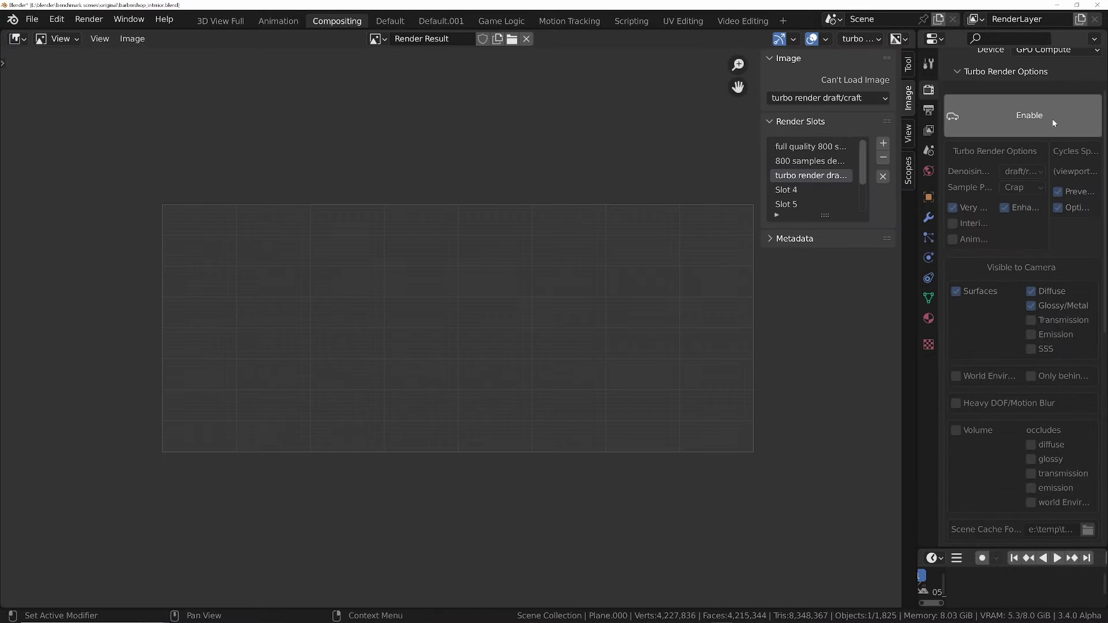
Step: Enable Turbo Render with draft/rapid denoising and the Interior option on, and turn off Prevent Fireflies and Optimise HDRI
left_click(1053, 122)
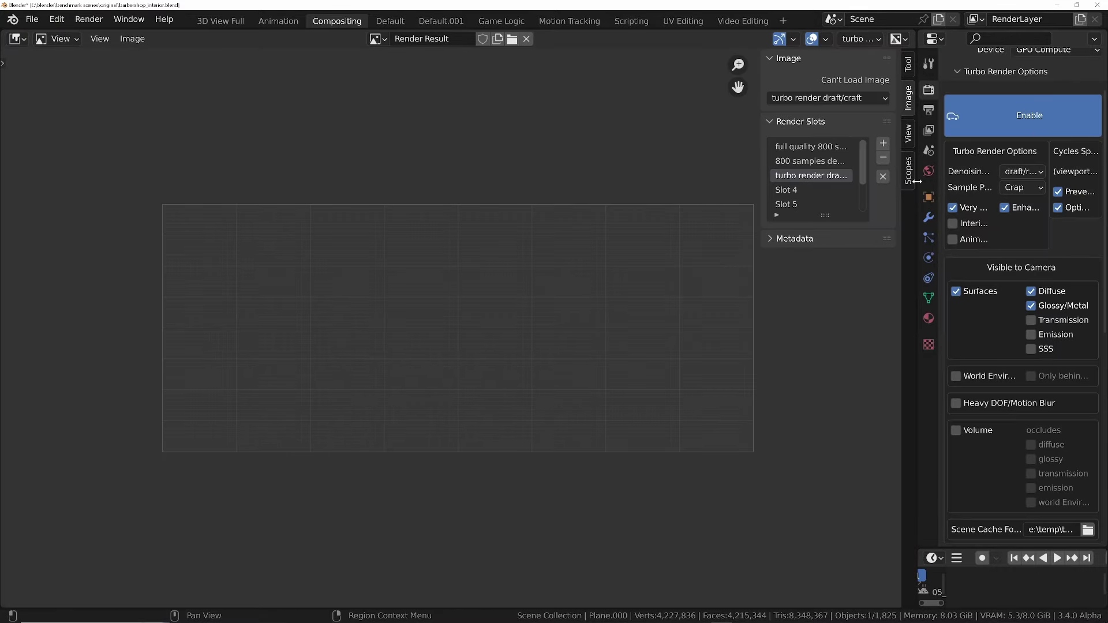
left_click_drag(916, 181, 825, 181)
left_click(975, 172)
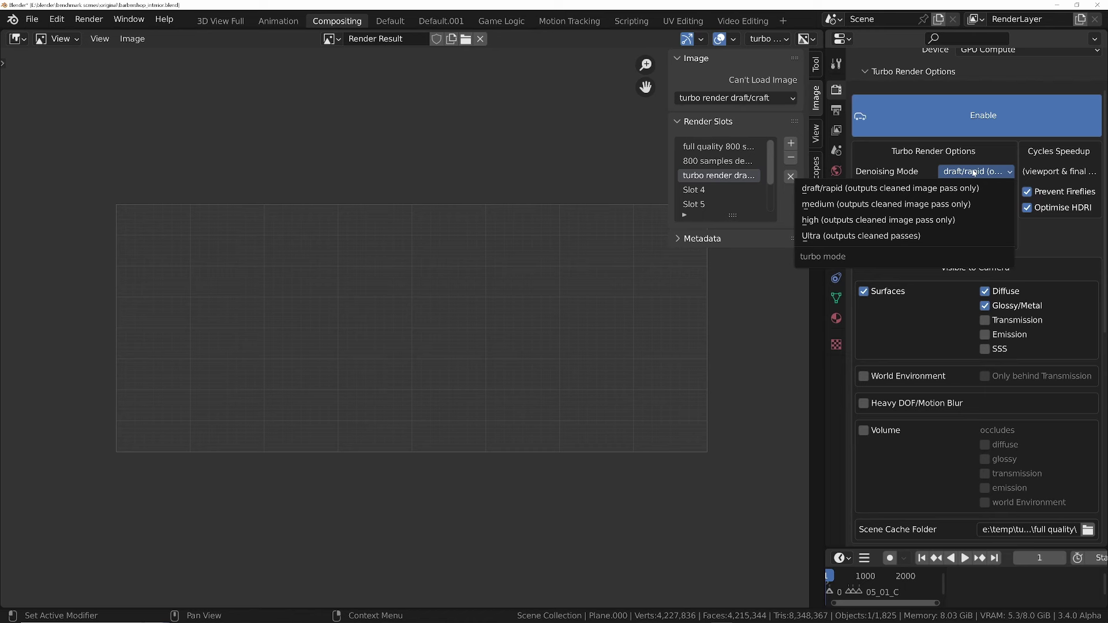
left_click(937, 189)
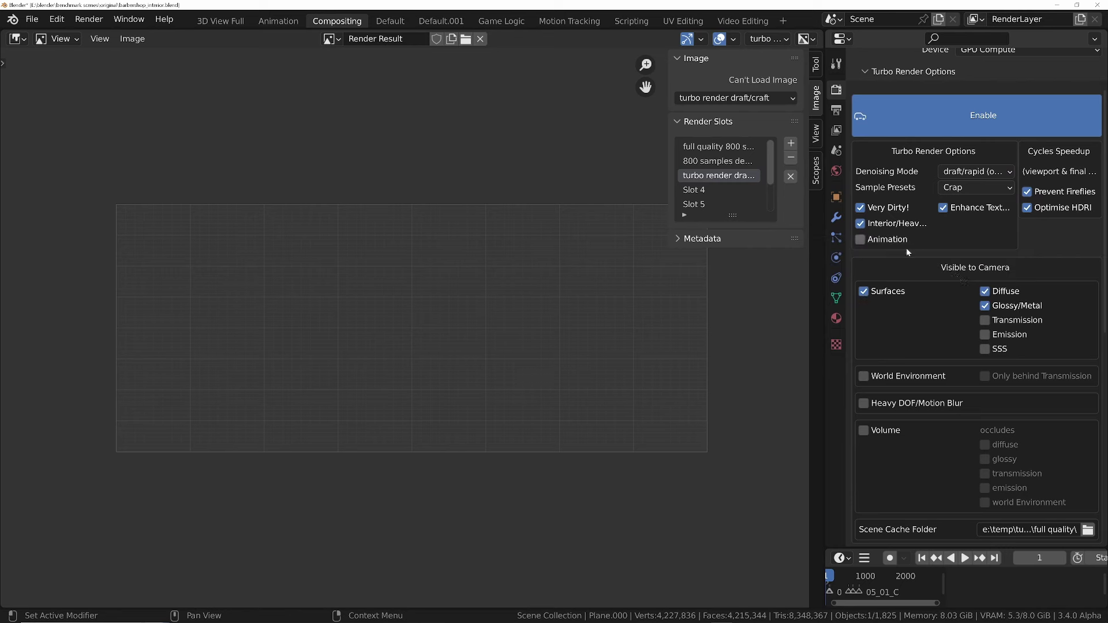
left_click(1028, 192)
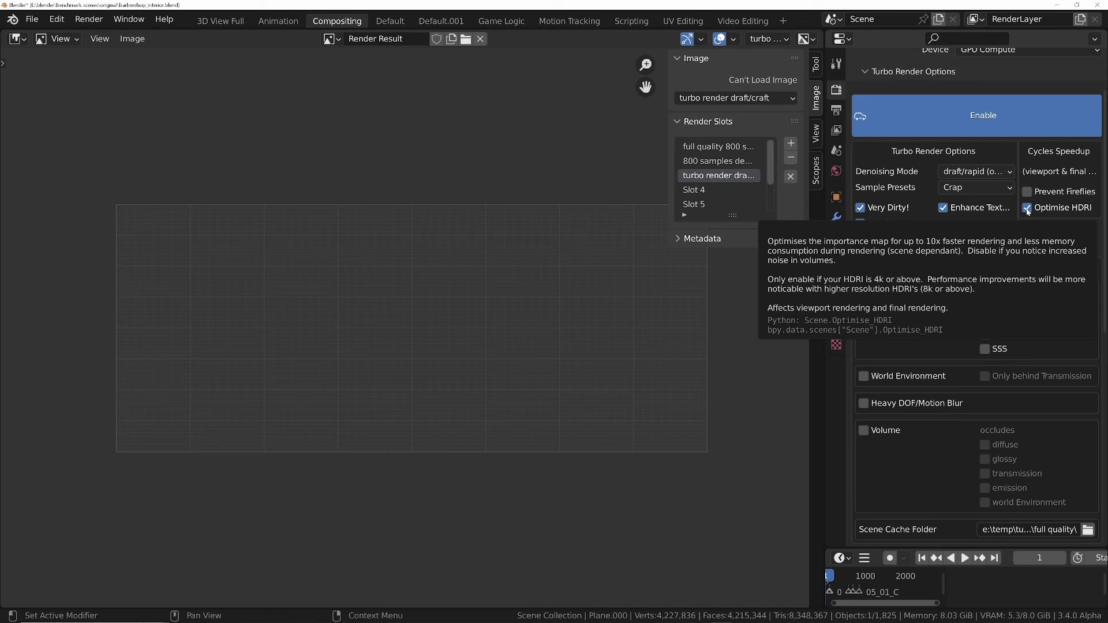
left_click(1028, 209)
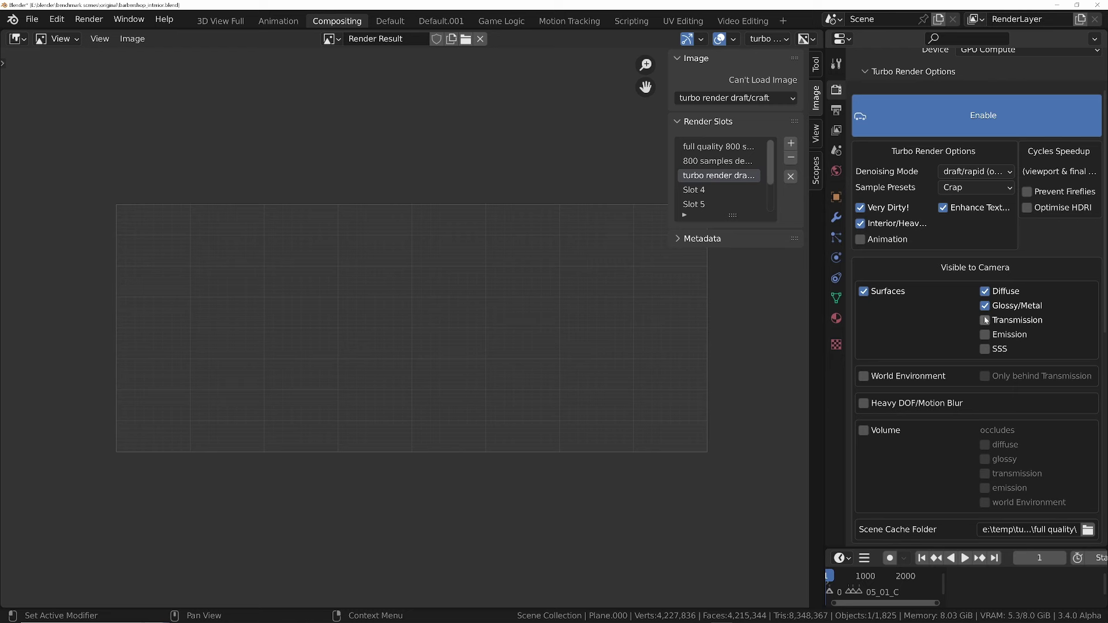
Step: Mark Transmission, Emission and SSS surfaces as visible to camera and render the frame
left_click(986, 335)
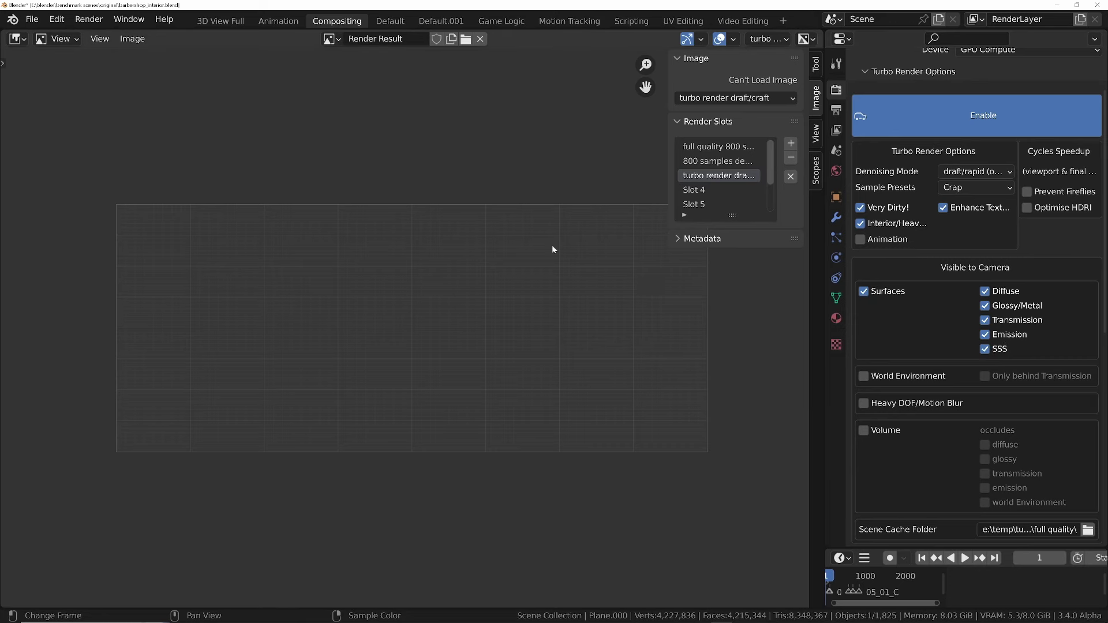
key("F12")
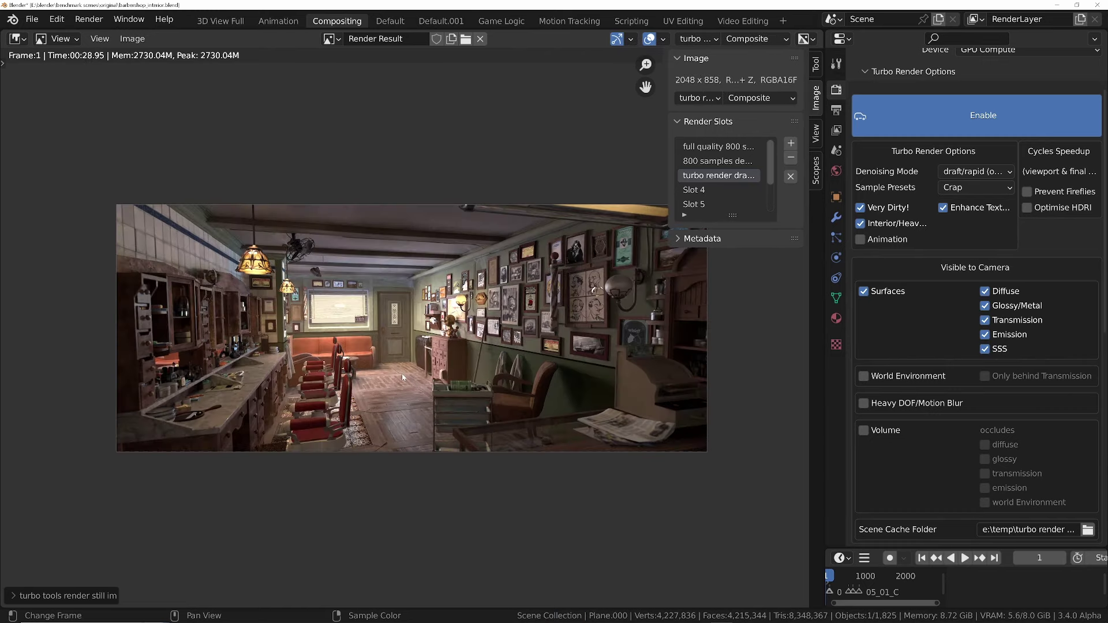
Step: Examine the Turbo Render result up close around the counter, cabinets and chairs in a widened image view
scroll(569, 439, "down", 1)
scroll(583, 479, "up", 4)
scroll(599, 525, "down", 1)
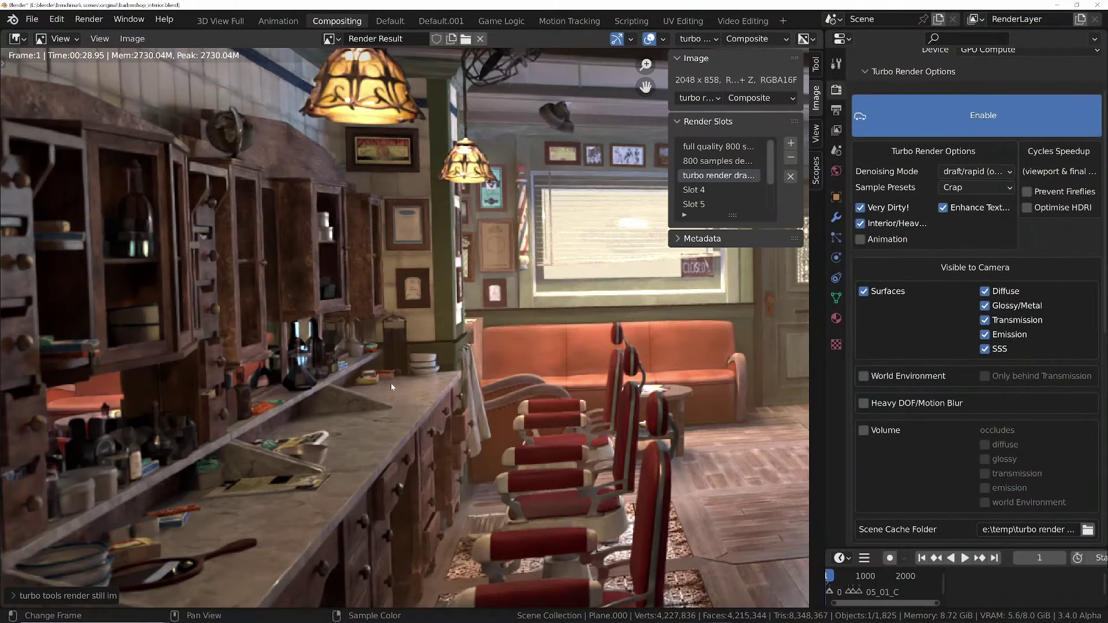
middle_click_drag(394, 386, 480, 310)
scroll(479, 311, "up", 1)
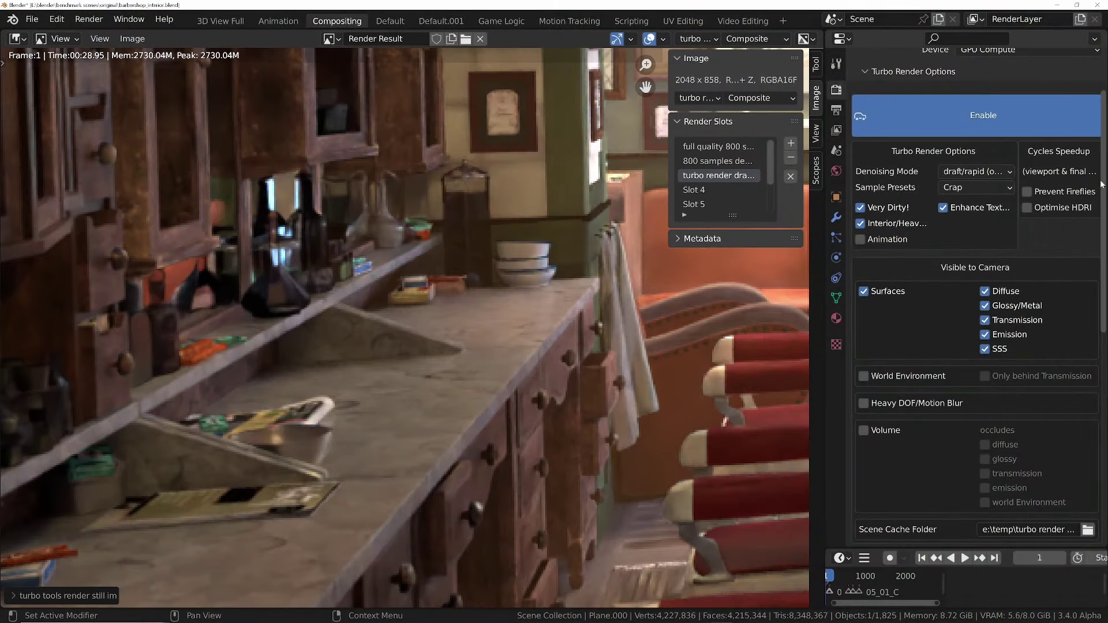
left_click_drag(825, 346, 1061, 346)
middle_click_drag(528, 401, 565, 476)
scroll(565, 477, "up", 3)
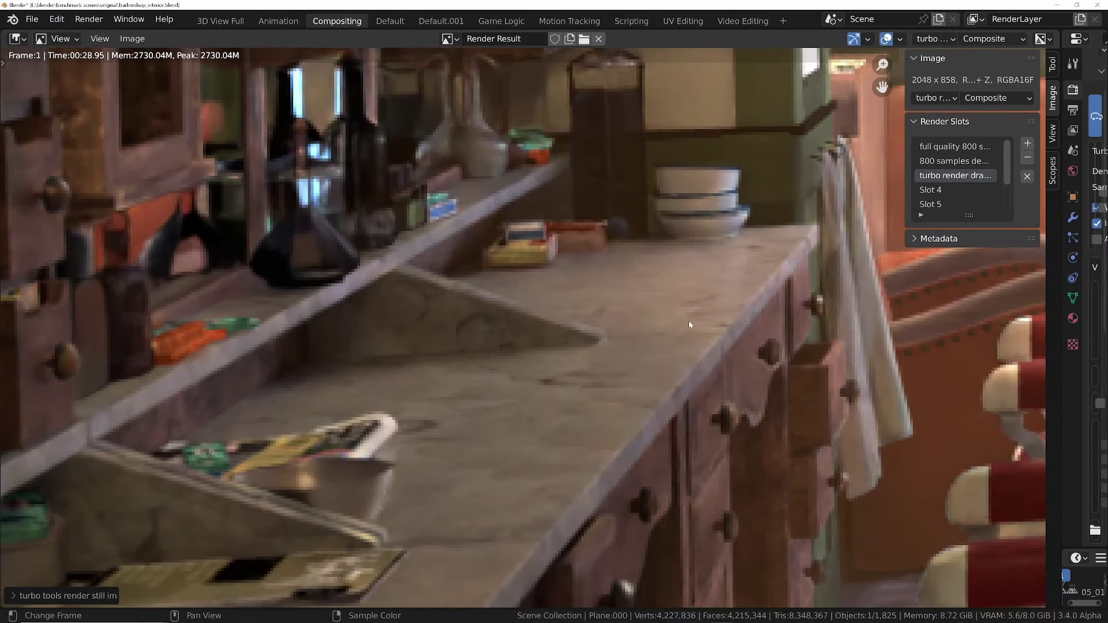
scroll(683, 332, "up", 1)
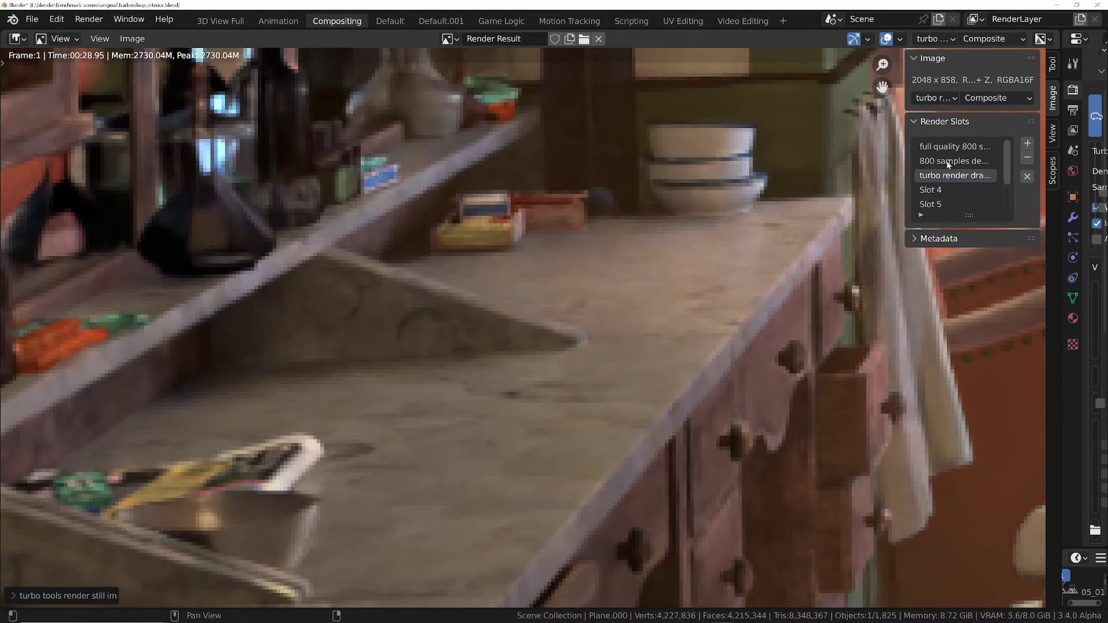
Step: Show the denoised 800-sample render slot and examine the countertop's surface detail up close
left_click(949, 162)
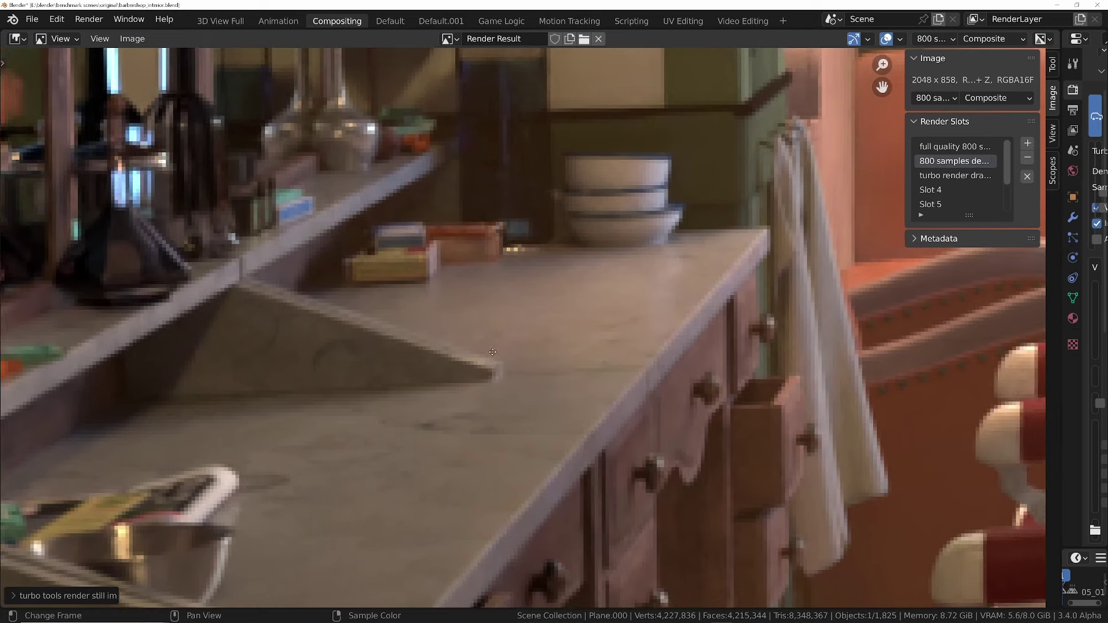
middle_click_drag(493, 352, 489, 353)
scroll(498, 348, "up", 3)
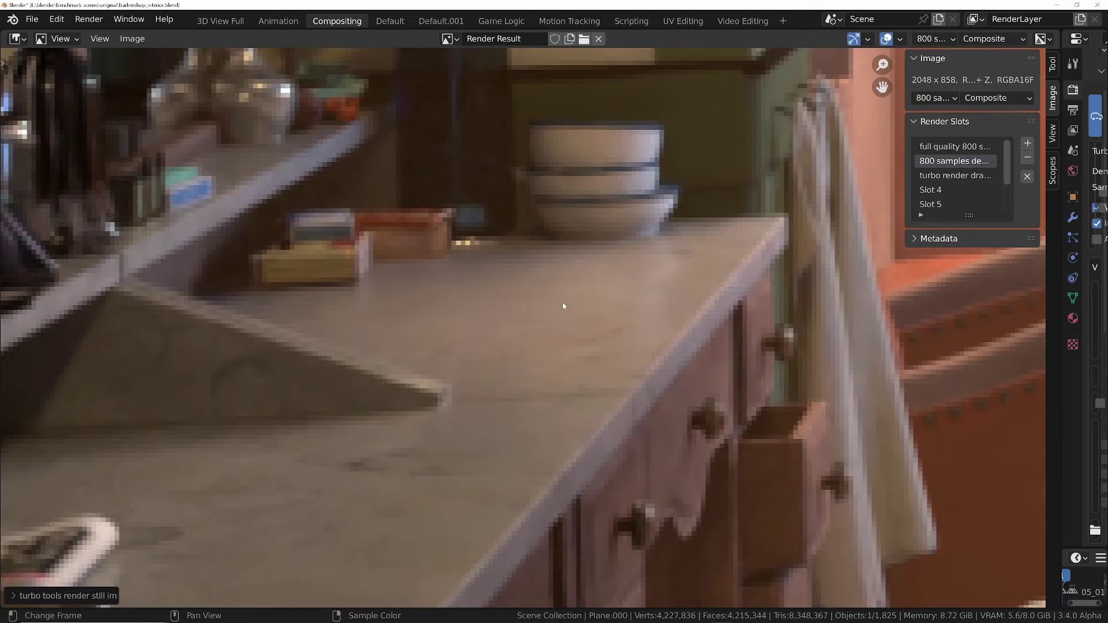
middle_click_drag(278, 554, 678, 291)
scroll(678, 291, "down", 1)
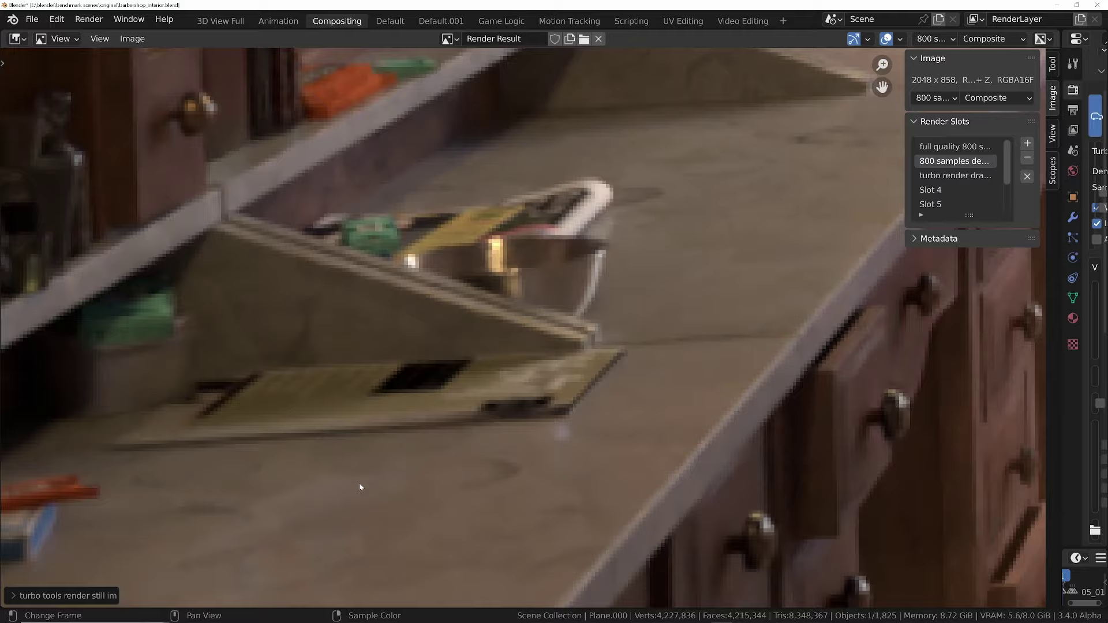
scroll(578, 318, "down", 2)
middle_click_drag(588, 312, 644, 341)
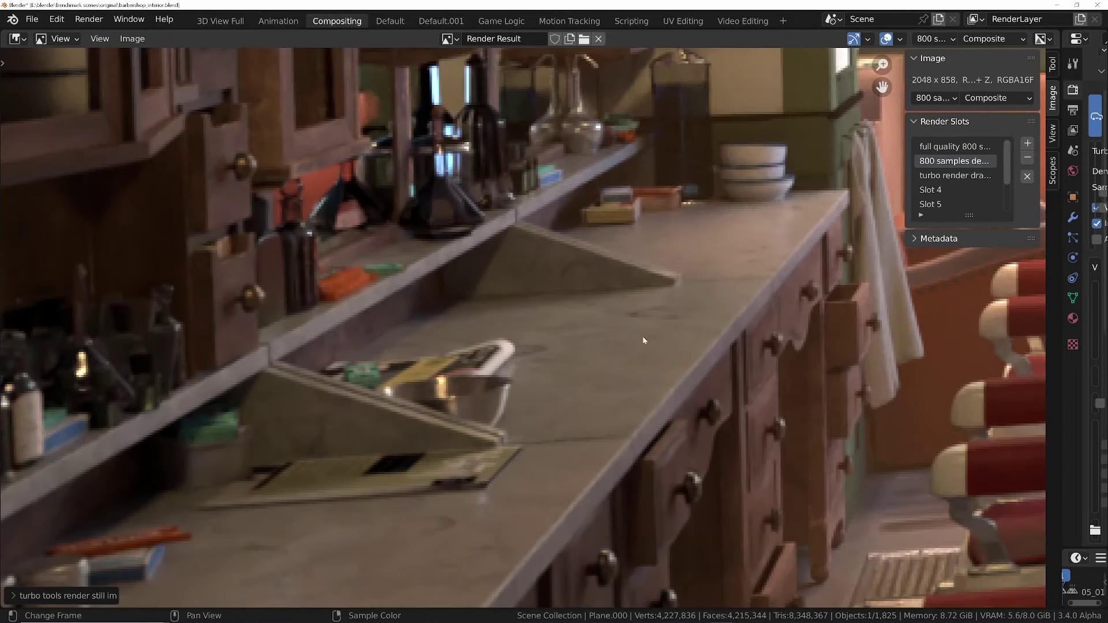
scroll(669, 318, "up", 3)
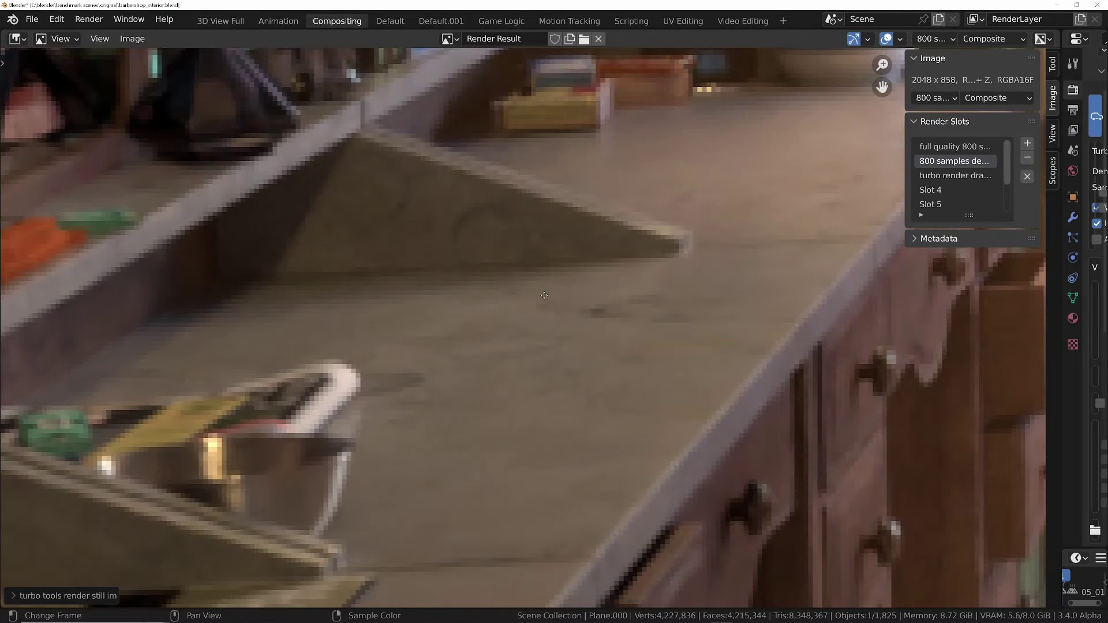
middle_click_drag(528, 273, 546, 299)
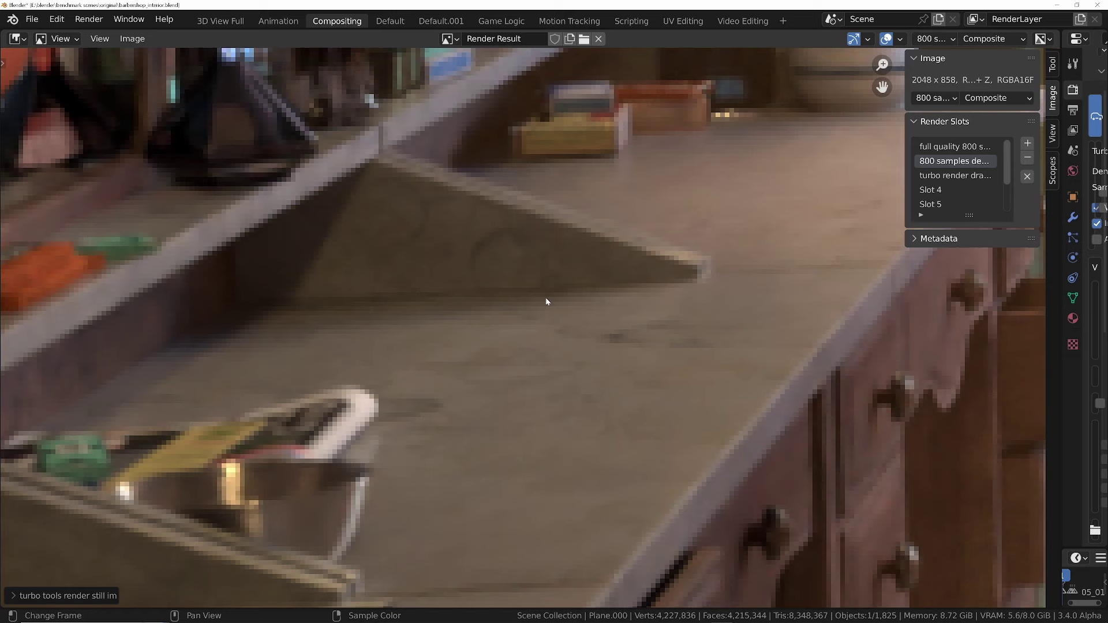
Step: Compare the countertop across the full-quality, denoised and Turbo Render draft slots, inspecting the draft's surface texture closely
left_click(956, 147)
left_click(956, 161)
left_click(956, 175)
middle_click_drag(729, 248, 535, 410)
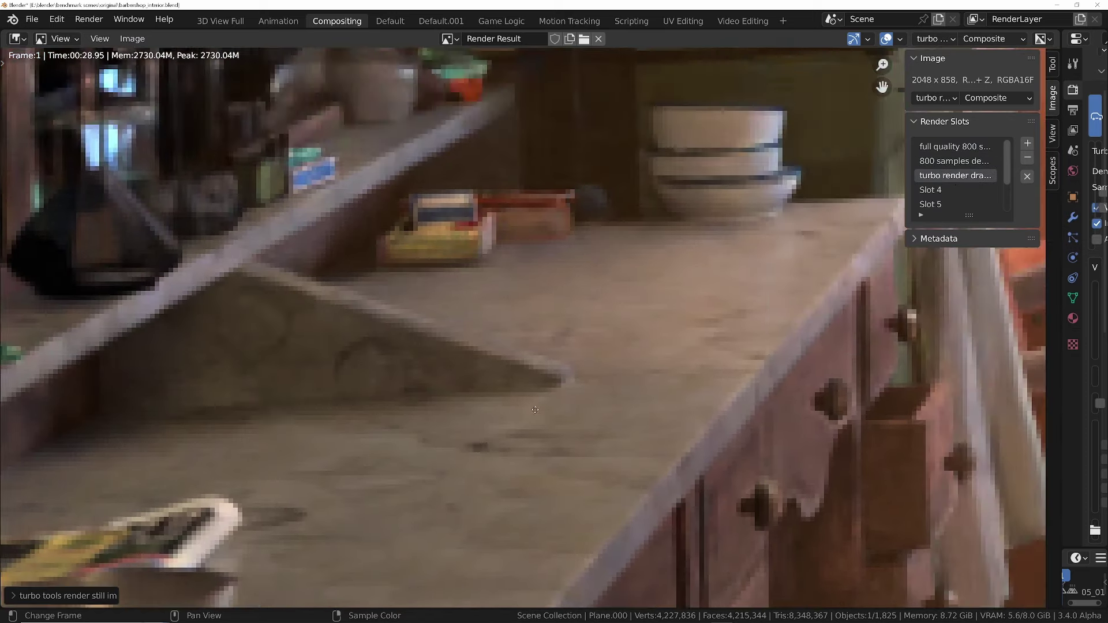
scroll(535, 410, "down", 1)
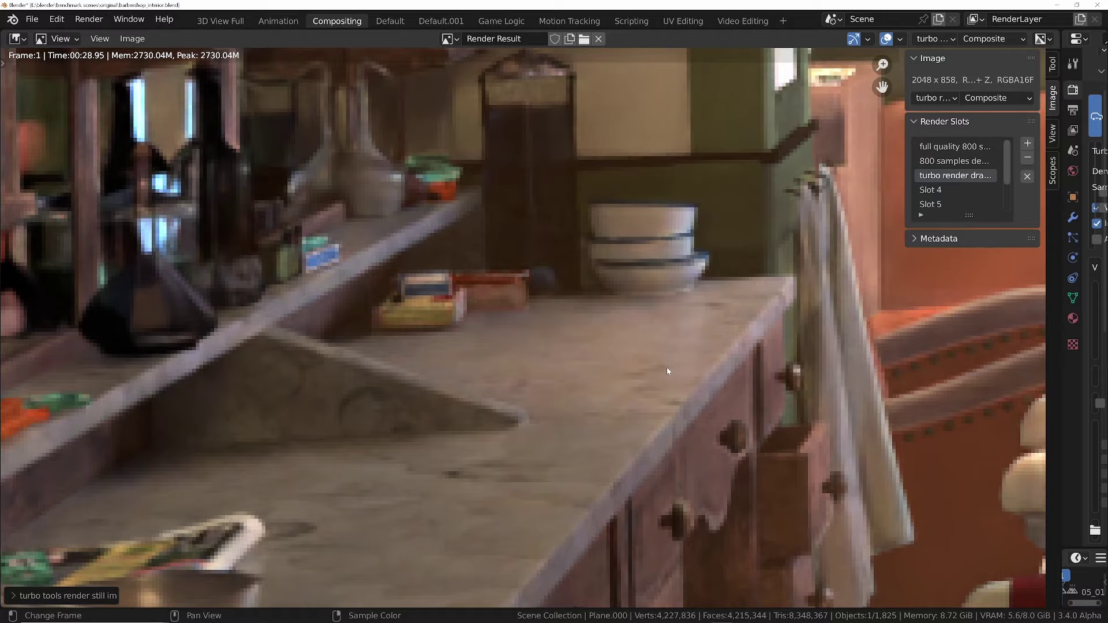
scroll(667, 370, "up", 1)
scroll(668, 371, "up", 1)
middle_click_drag(655, 389, 665, 309)
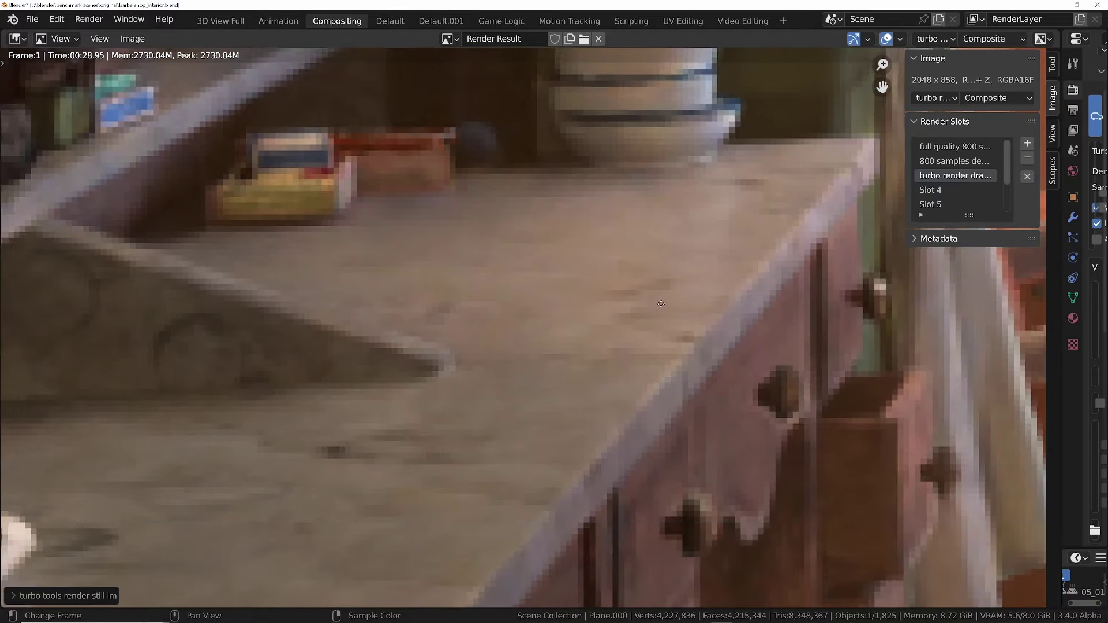
scroll(663, 303, "down", 5)
middle_click_drag(581, 192, 576, 365)
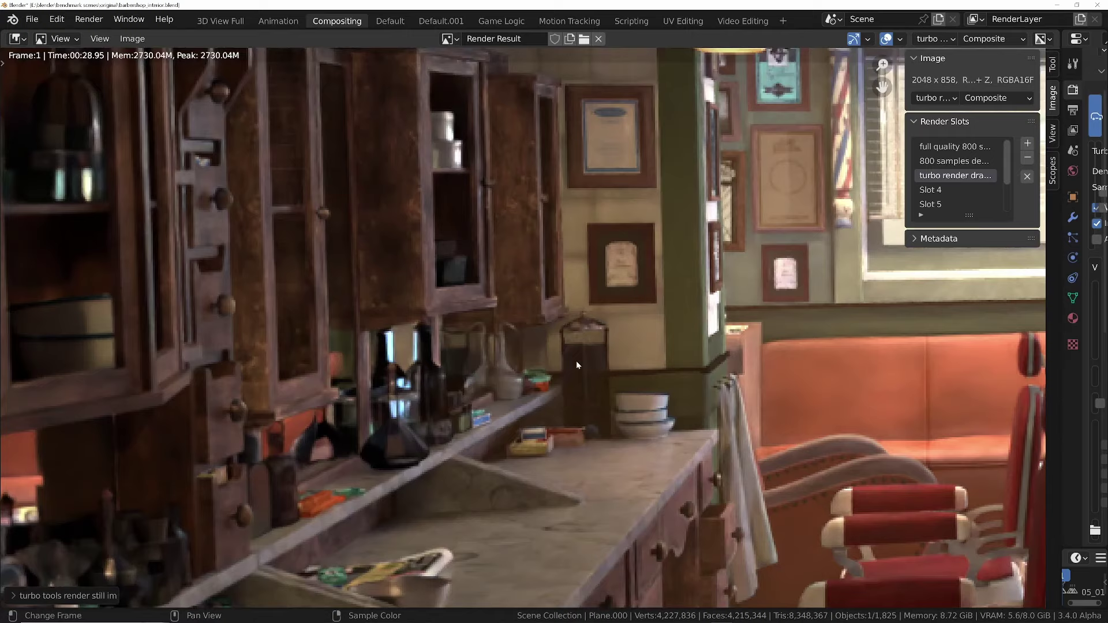
Step: Compare the cobwebs in the ceiling corner above the door between the Turbo Render draft and the denoised 800-sample slot
scroll(577, 361, "down", 3)
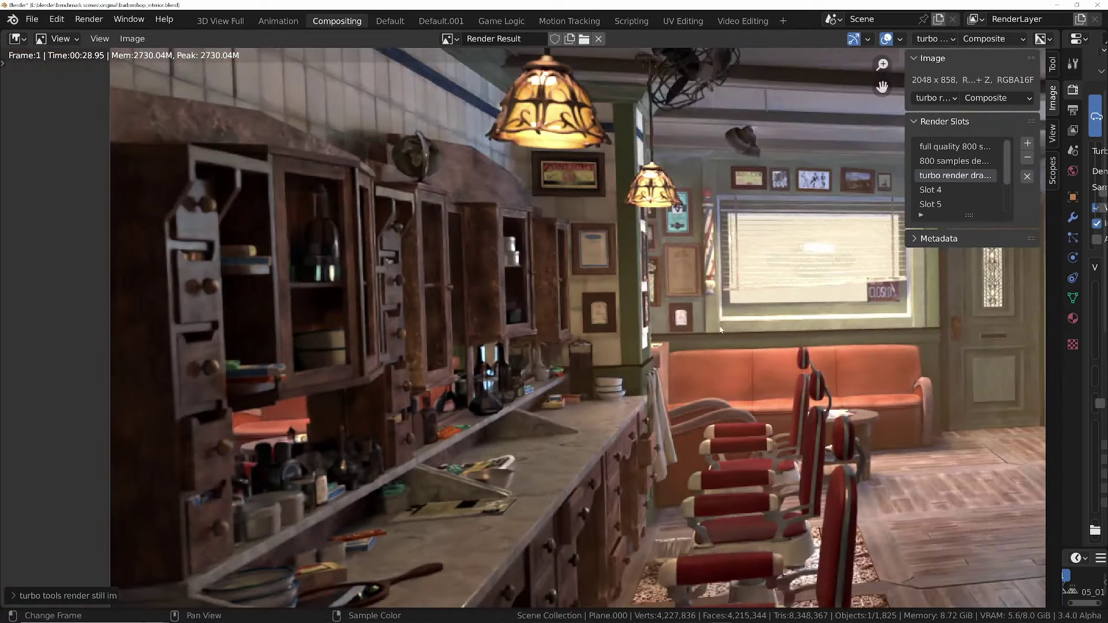
middle_click_drag(927, 481, 554, 491)
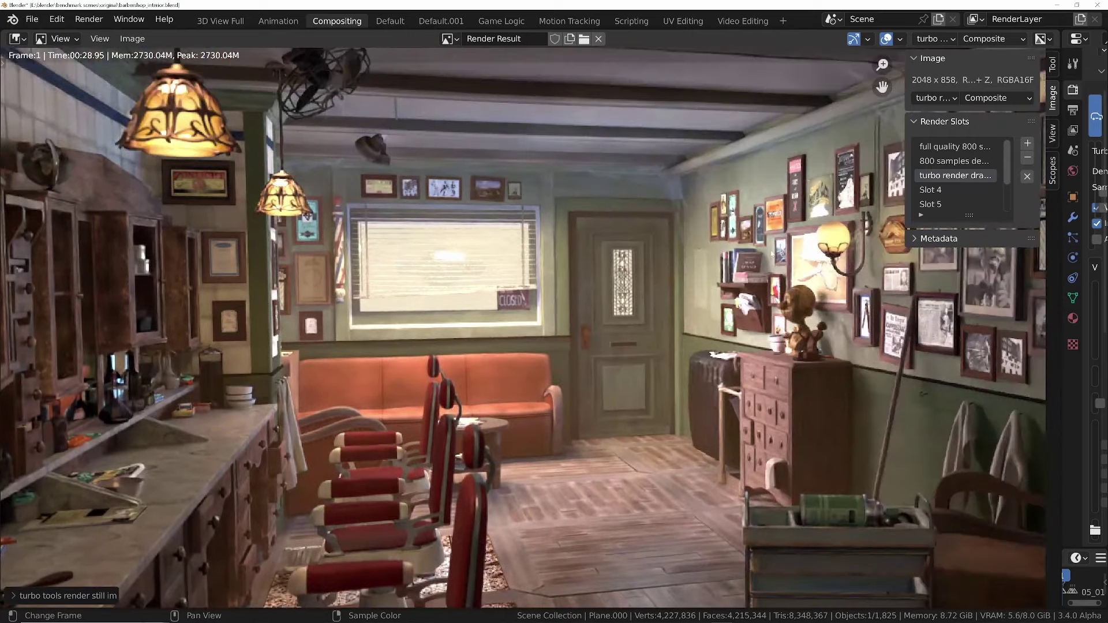
scroll(597, 275, "up", 10)
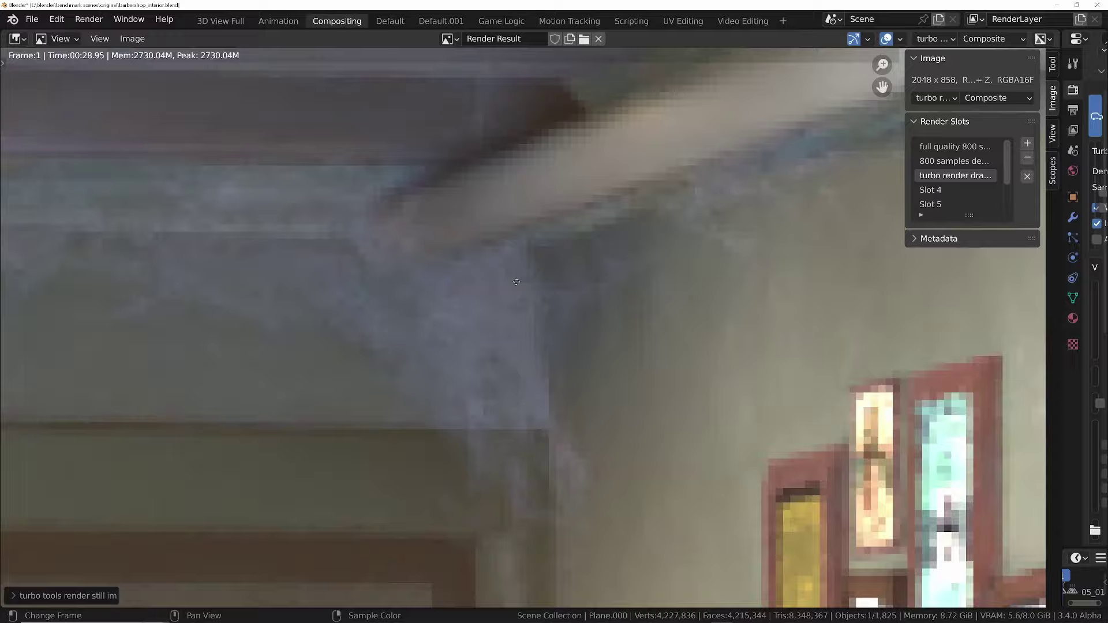
scroll(638, 264, "down", 5)
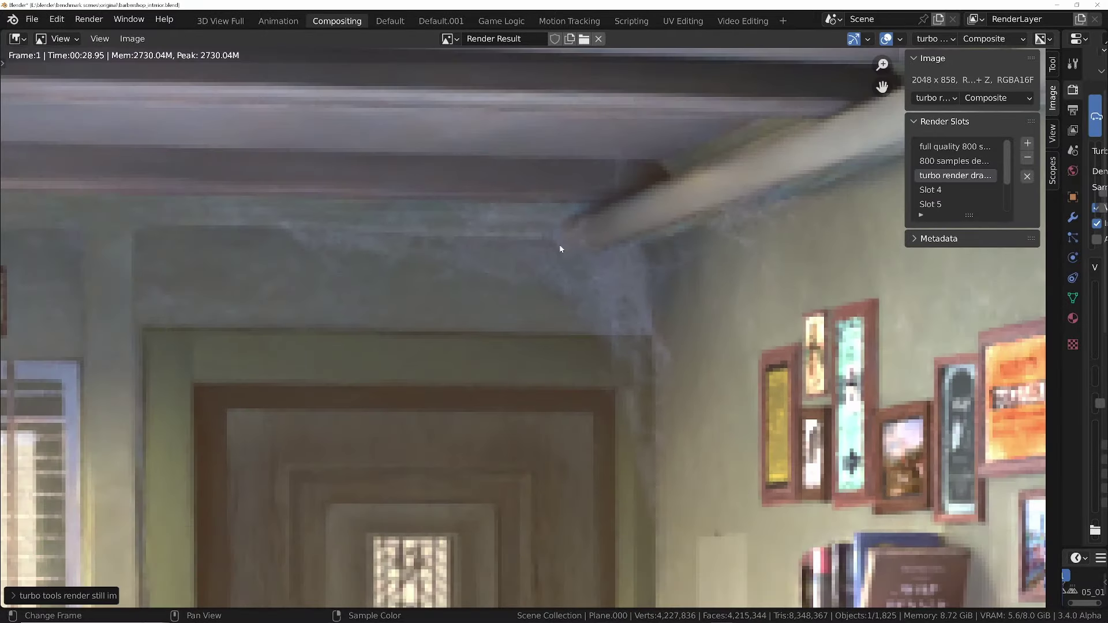
scroll(561, 249, "down", 1)
middle_click_drag(570, 251, 607, 274)
scroll(606, 275, "up", 1)
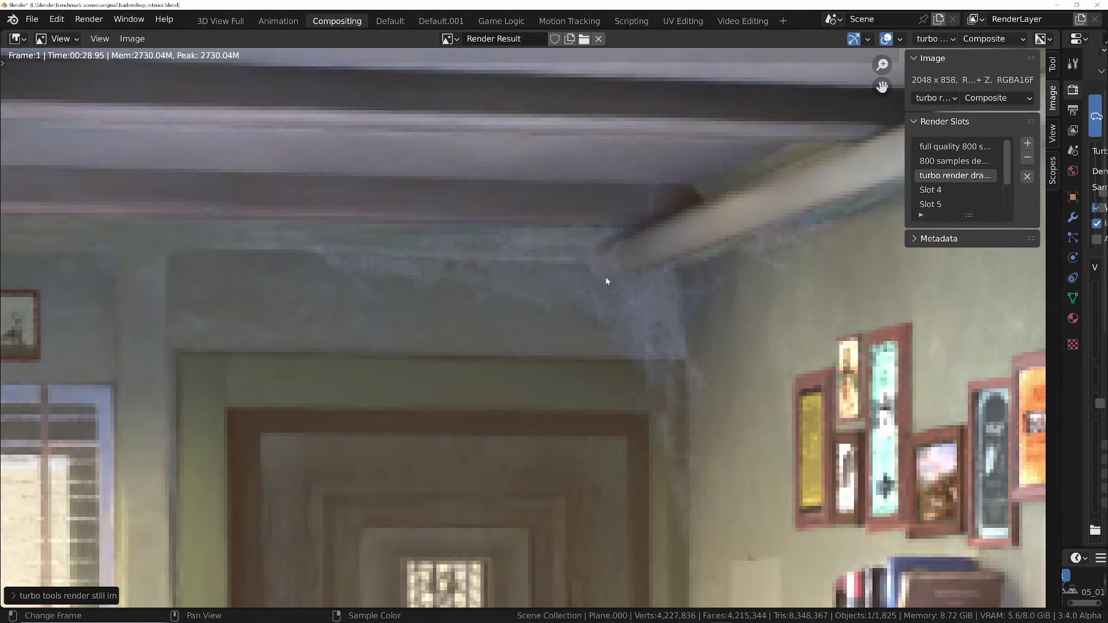
left_click(958, 162)
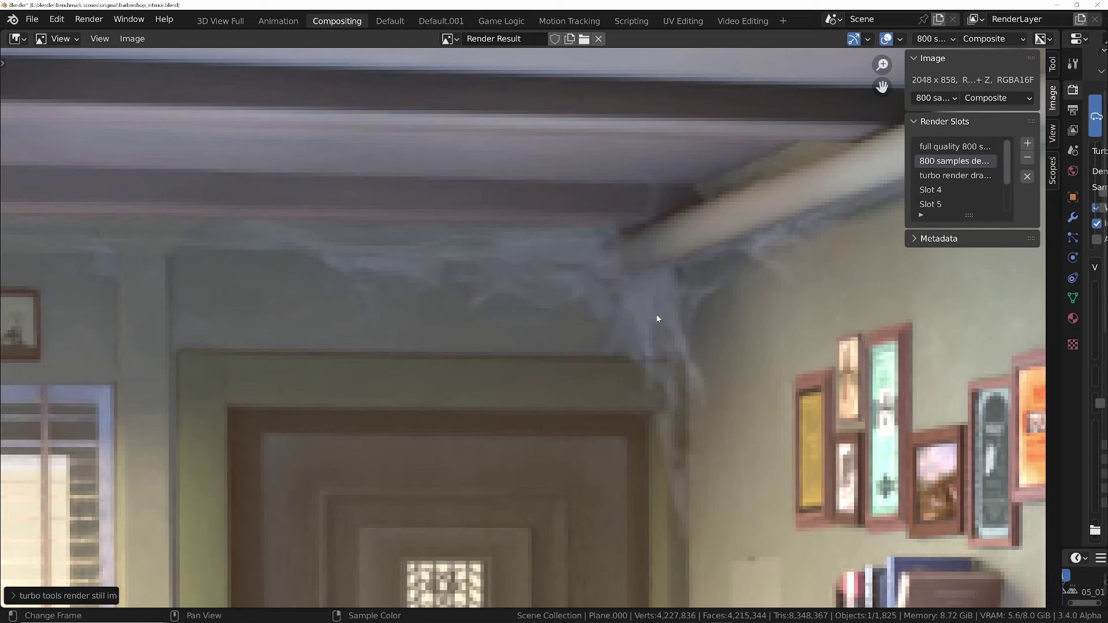
Step: Examine the denoised 800-sample render around the picture wall, wooden floor and drawer cabinet
scroll(685, 356, "down", 2)
middle_click_drag(903, 508, 505, 320)
scroll(505, 320, "down", 5)
scroll(603, 331, "up", 4)
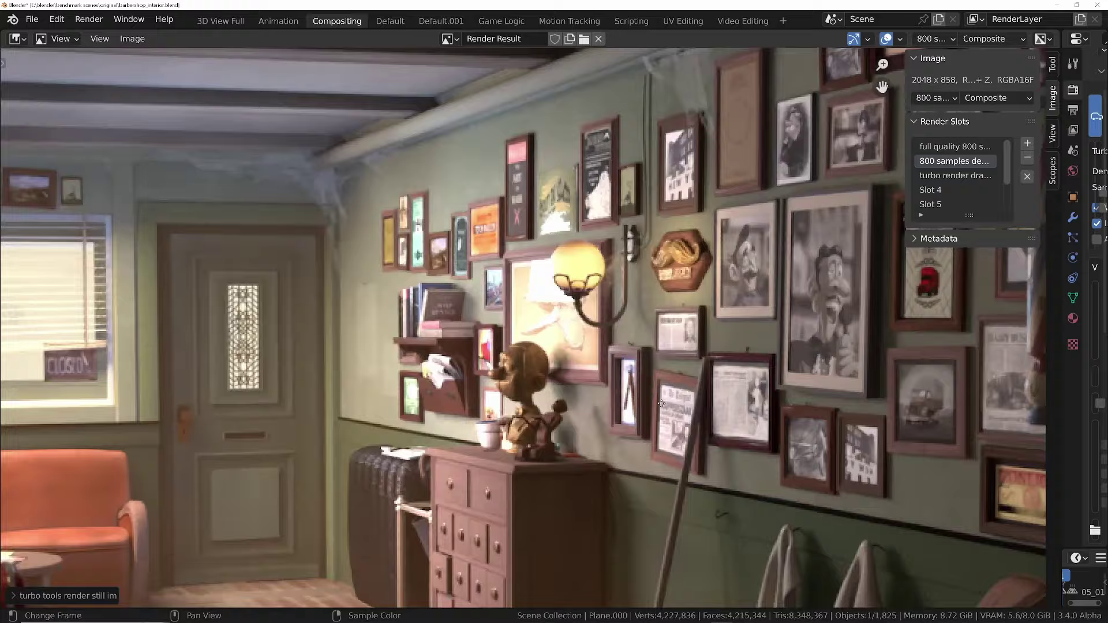
middle_click_drag(580, 368, 754, 270)
scroll(476, 385, "up", 4)
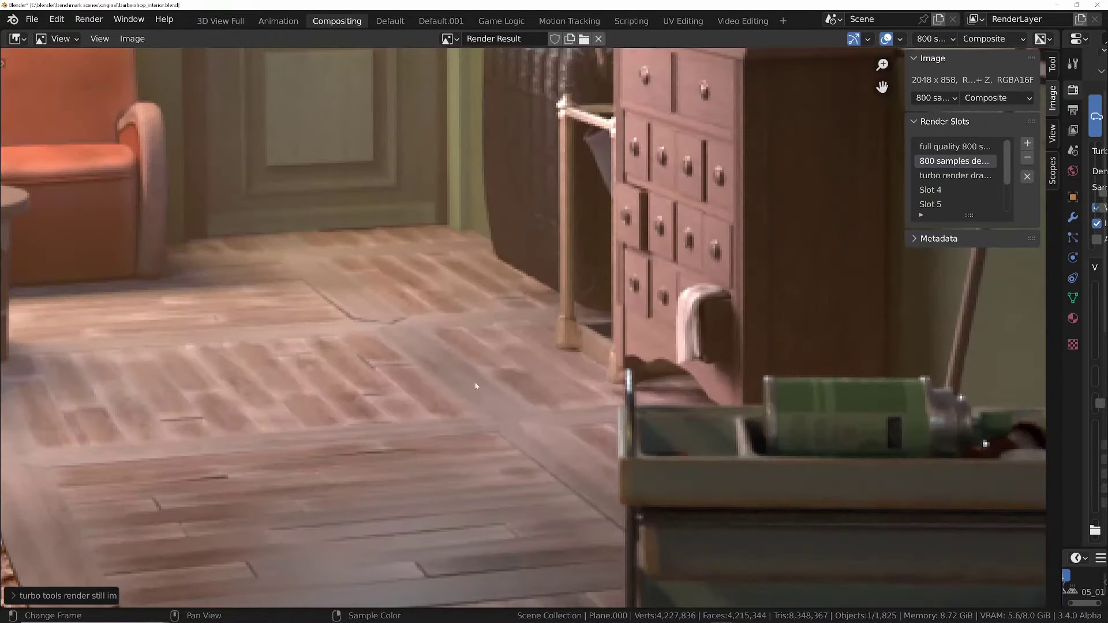
middle_click_drag(609, 318, 648, 375)
scroll(733, 264, "up", 2)
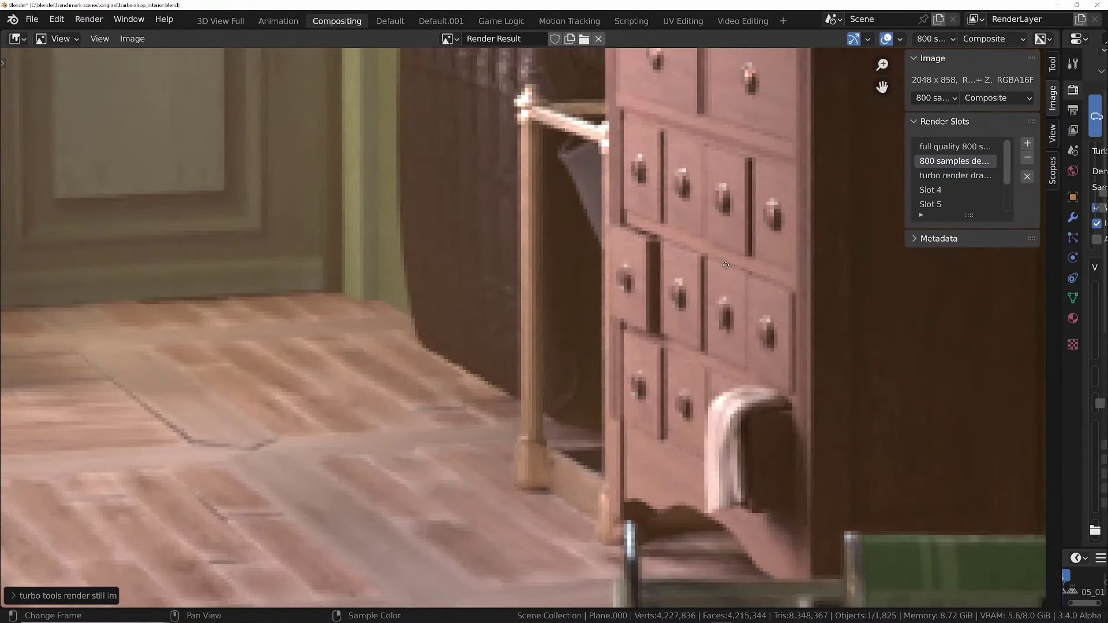
middle_click_drag(733, 264, 720, 269)
scroll(693, 270, "down", 2)
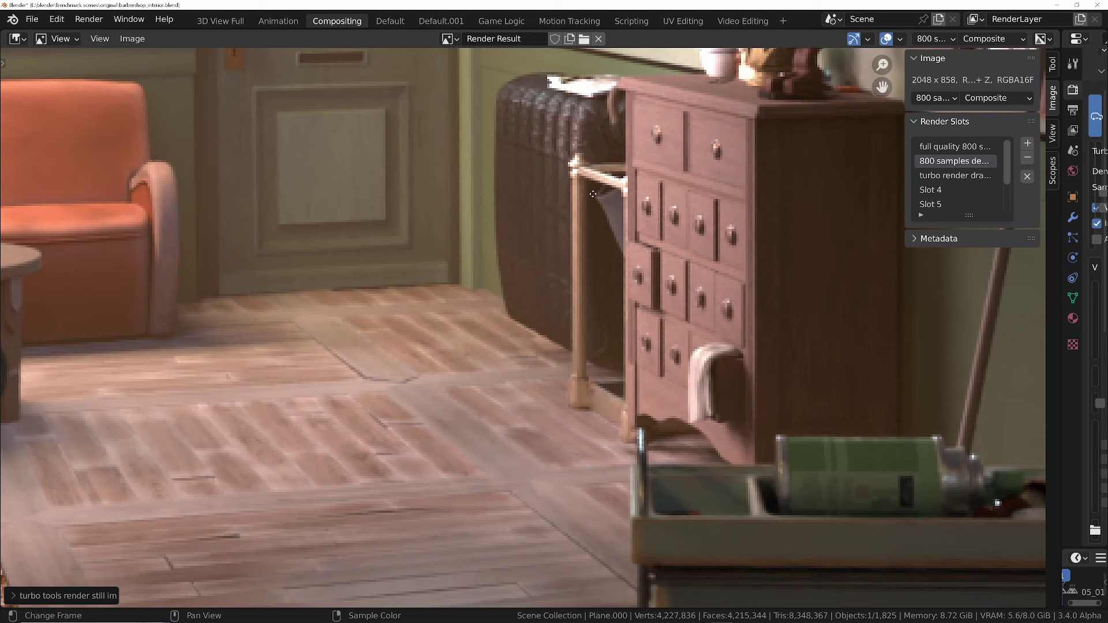
middle_click_drag(592, 194, 587, 211)
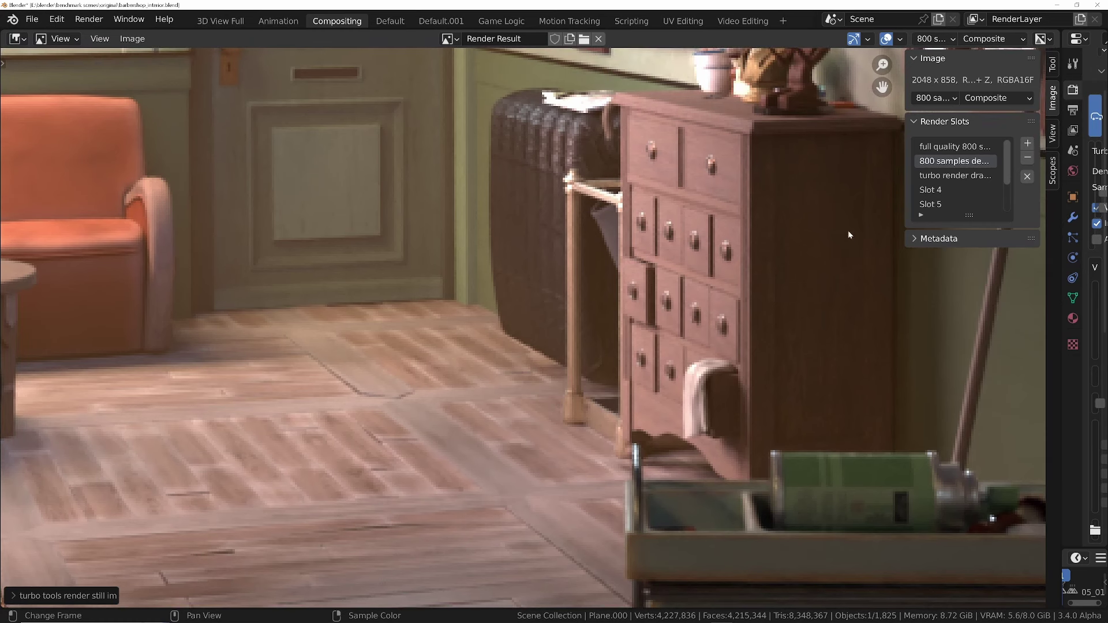
Step: Compare the floor, orange sofa and door between the Turbo Render draft and the denoised 800-sample slot
left_click(934, 177)
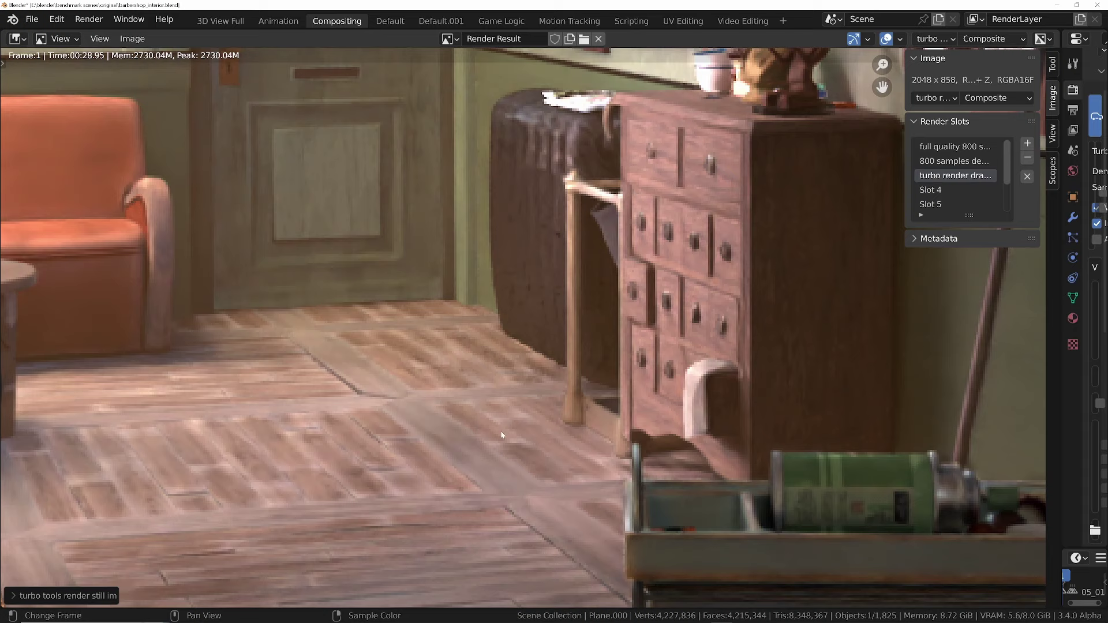
middle_click_drag(345, 520, 421, 488)
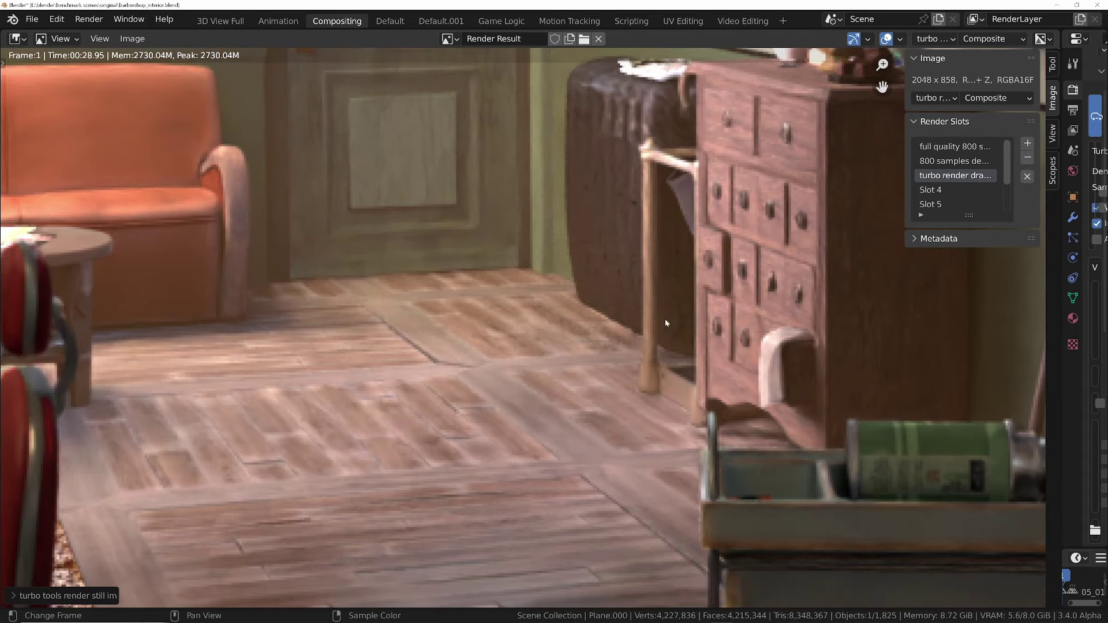
middle_click_drag(217, 189, 340, 198)
scroll(202, 137, "up", 1)
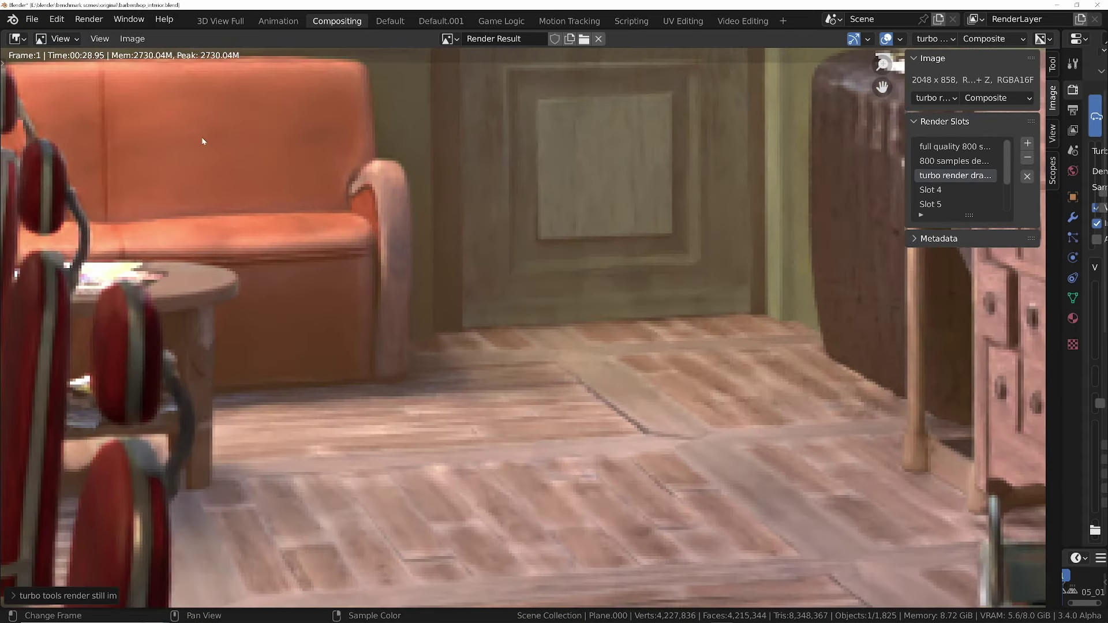
middle_click_drag(260, 158, 299, 160)
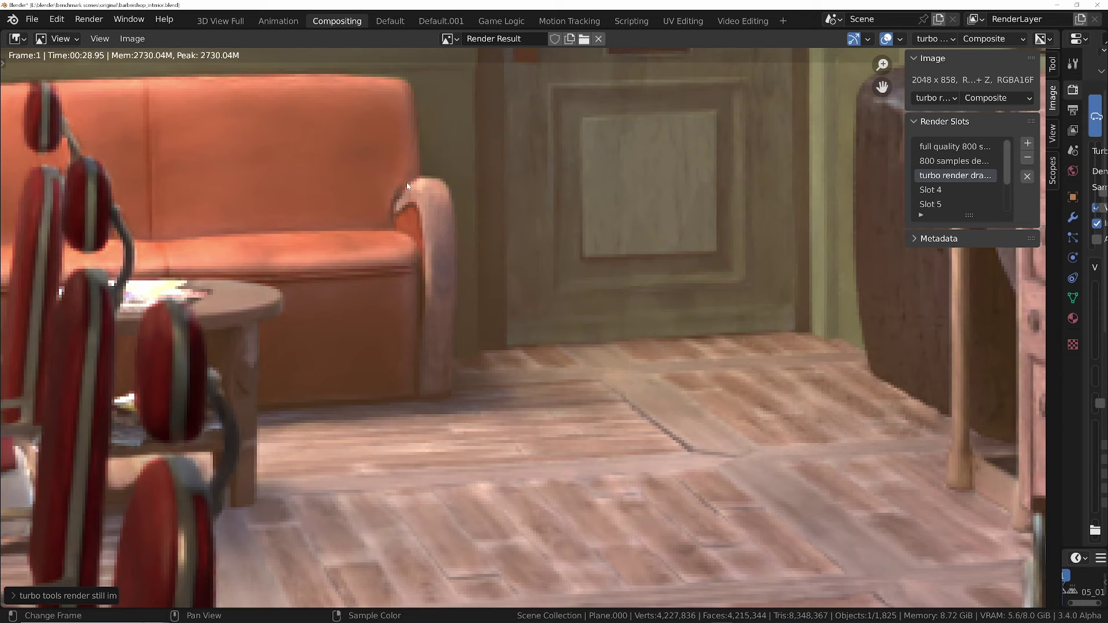
left_click(953, 162)
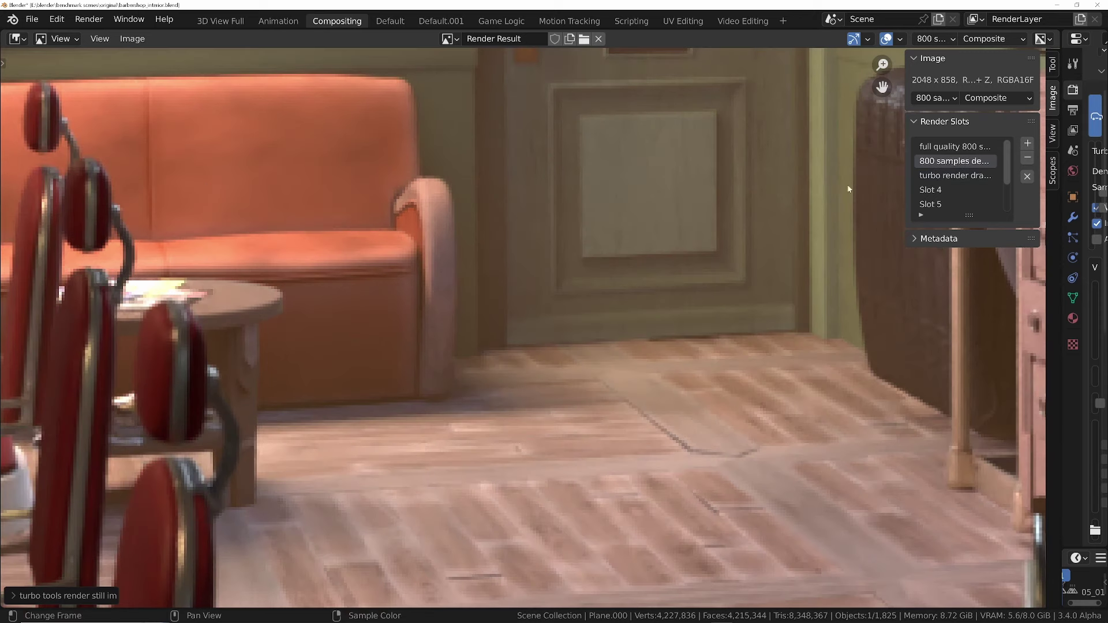
left_click(943, 176)
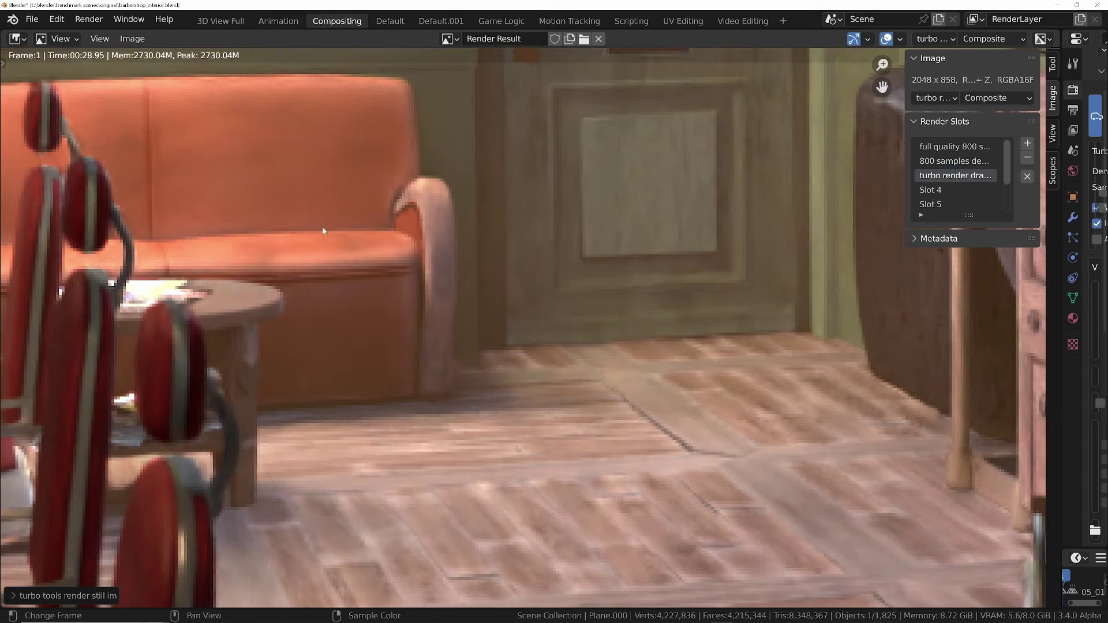
Step: Compare the wooden armchair behind the trolley between the Turbo Render draft and the denoised 800-sample slot
scroll(520, 378, "down", 4)
middle_click_drag(681, 456, 402, 301)
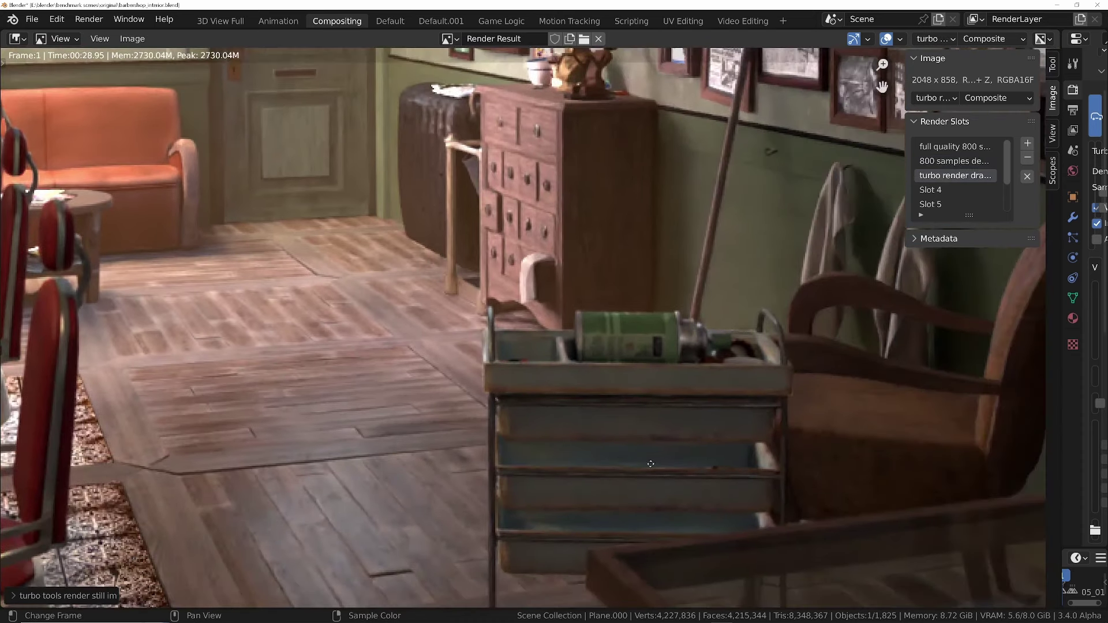
middle_click_drag(650, 464, 428, 405)
scroll(734, 362, "up", 1)
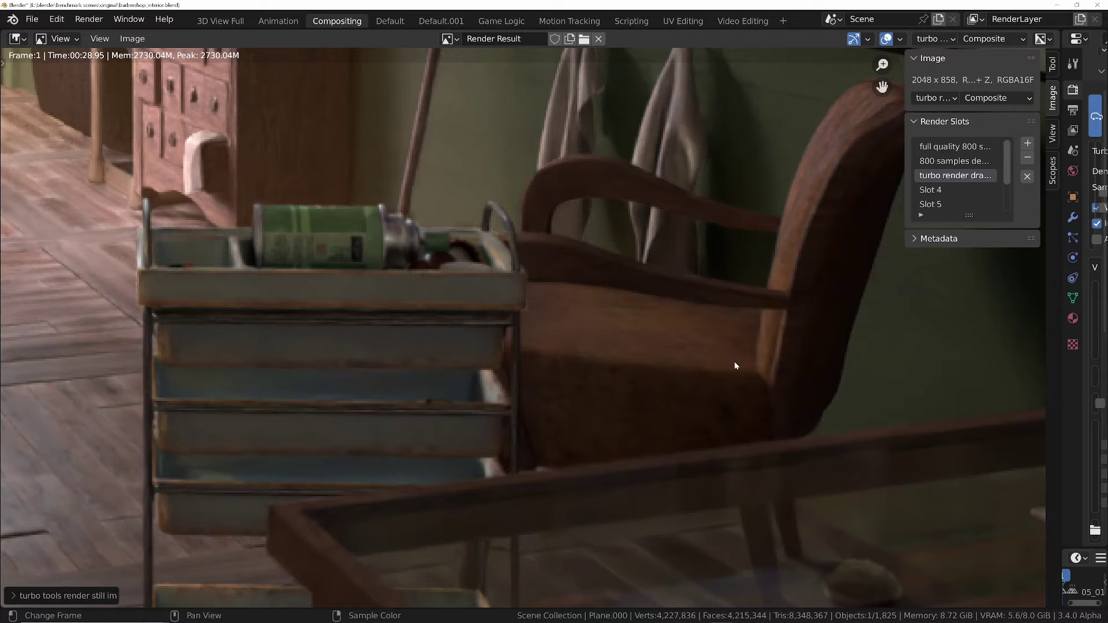
scroll(846, 203, "up", 2)
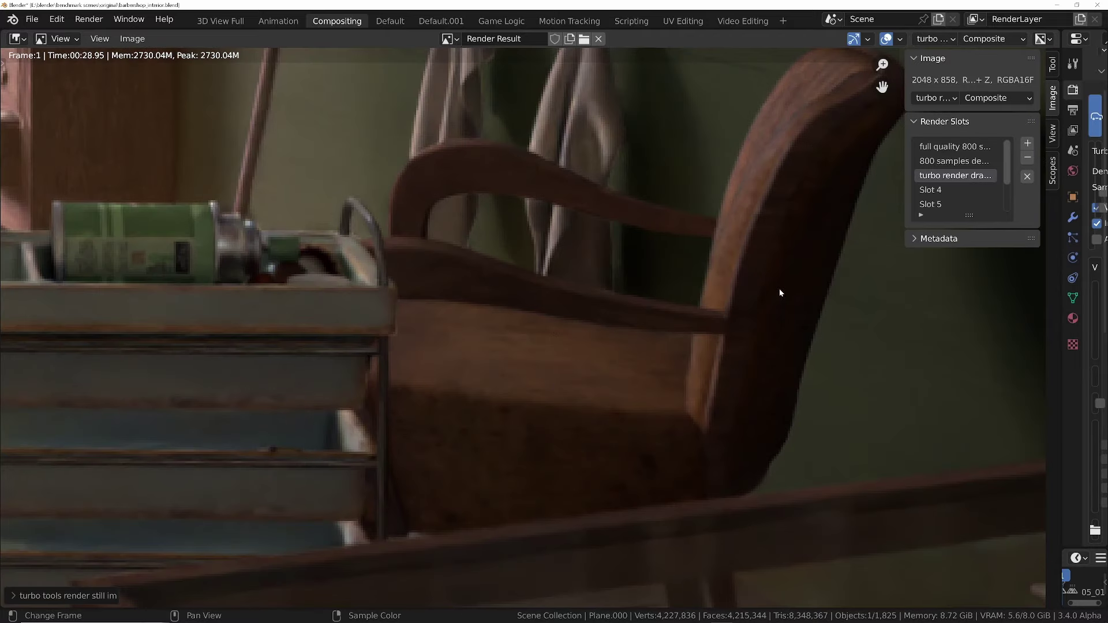
left_click(939, 162)
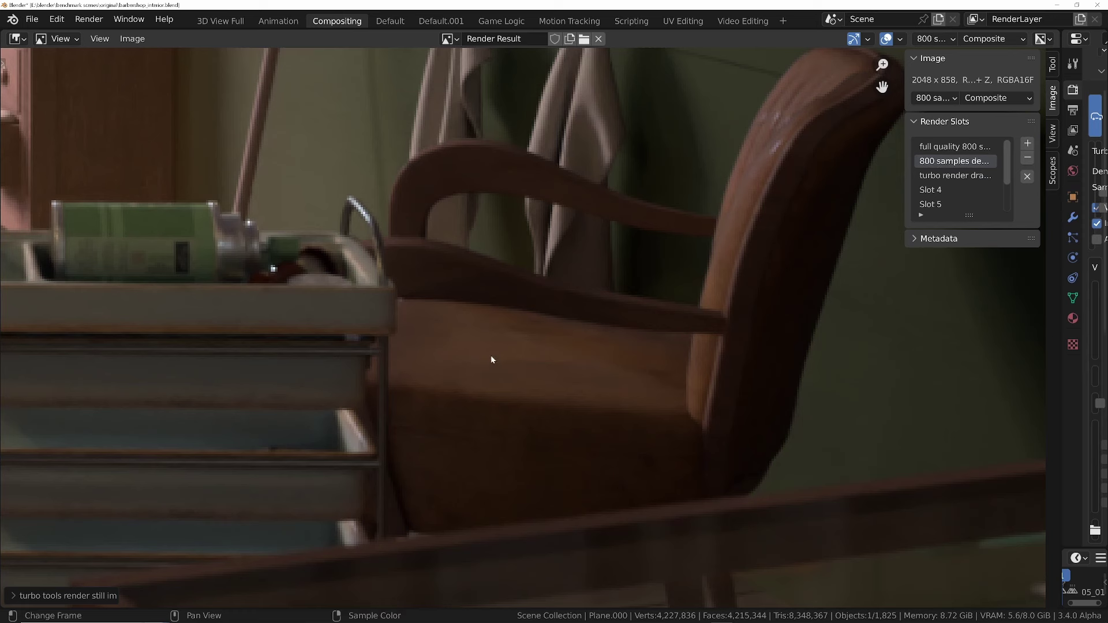
left_click(972, 177)
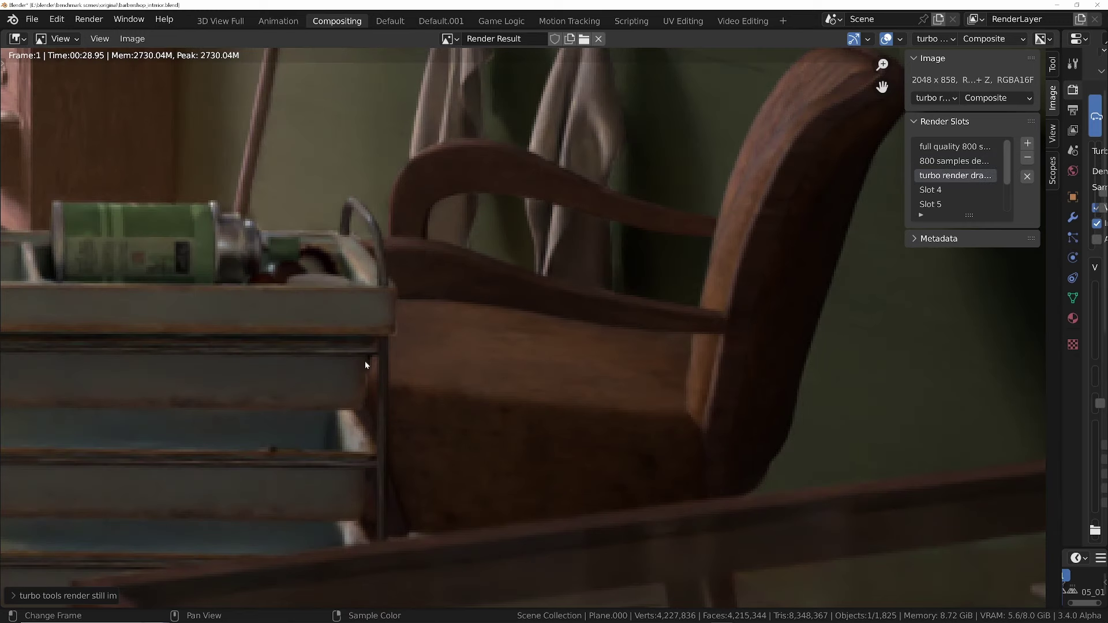
Step: Compare the metal trolley's drawers and edges between the denoised 800-sample slot and the Turbo Render draft
middle_click_drag(365, 361, 611, 317)
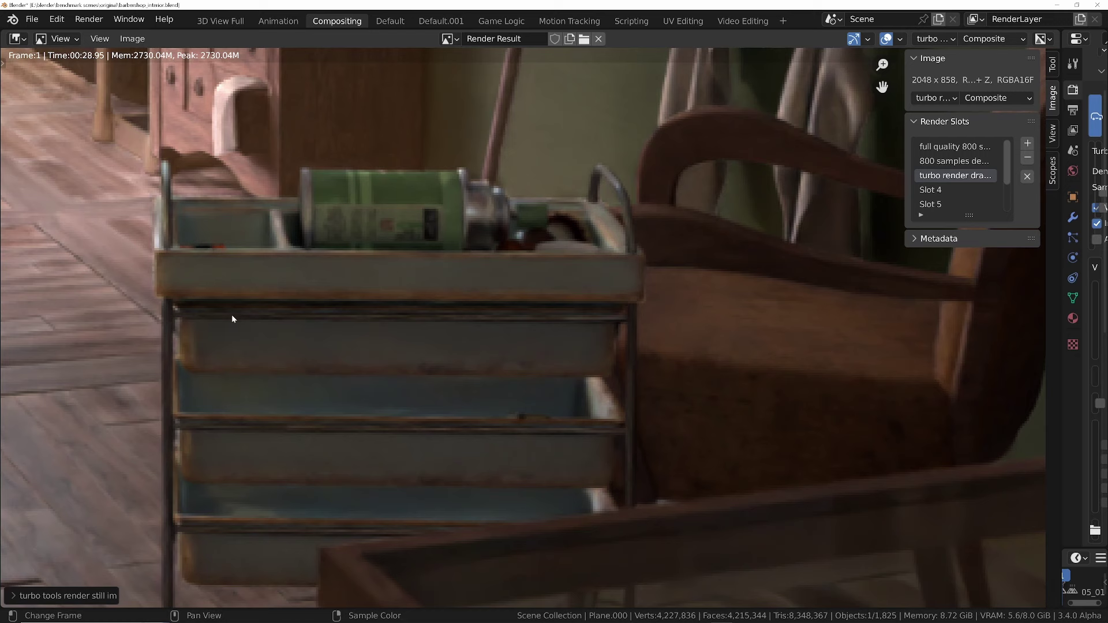
left_click(968, 161)
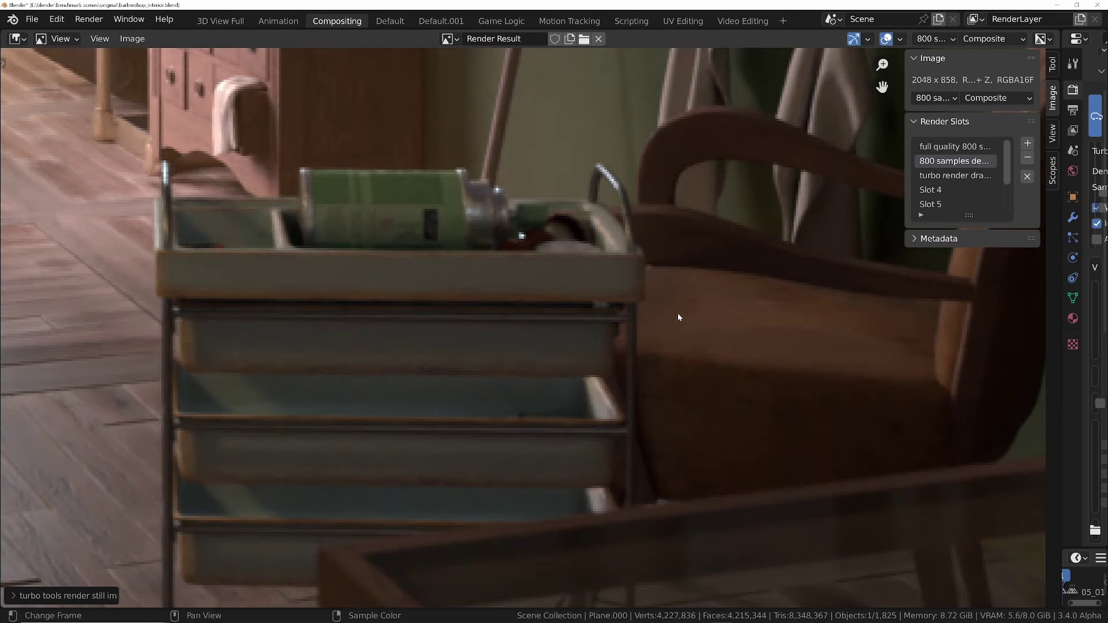
key("j")
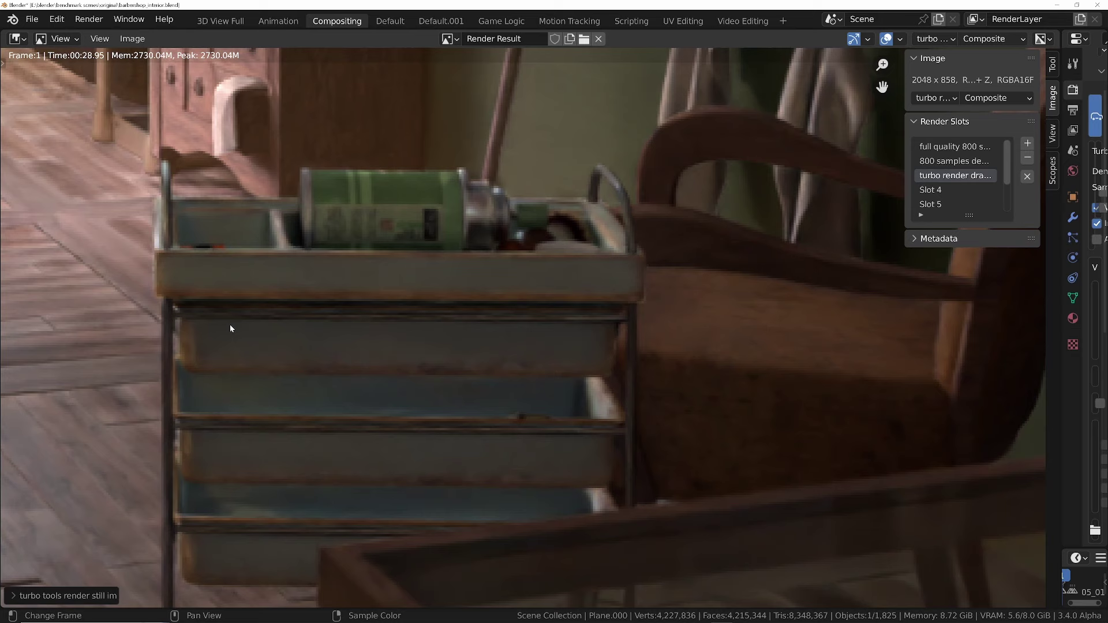
Step: Compare the glass-topped table and the floor seen through it between the denoised 800-sample slot and the Turbo Render draft
left_click(968, 162)
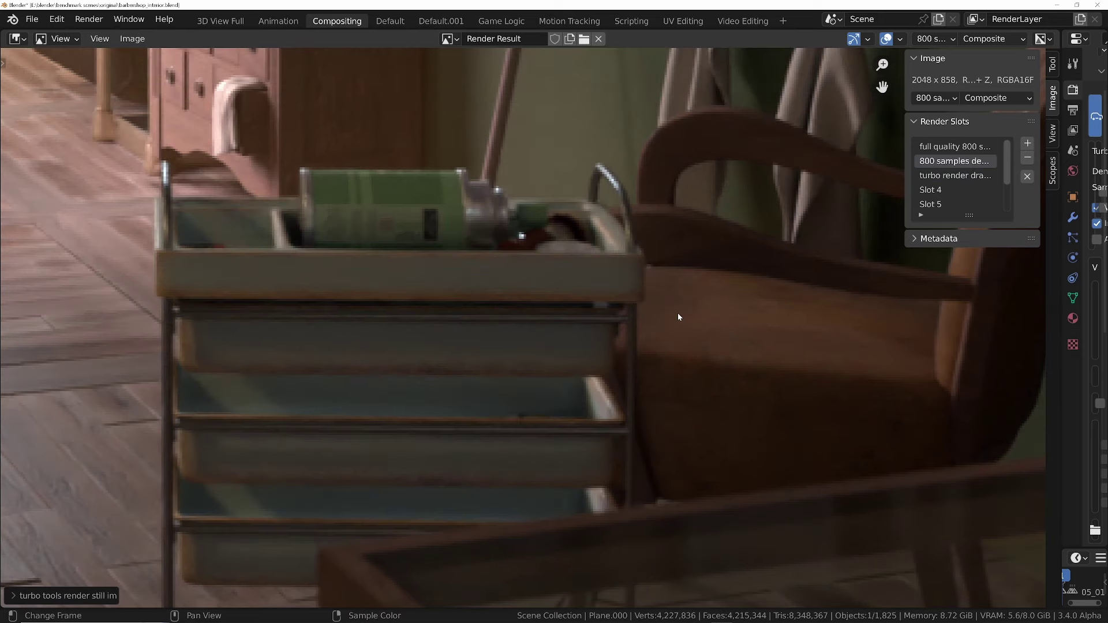
scroll(722, 475, "down", 6)
middle_click_drag(722, 475, 769, 353)
scroll(624, 430, "up", 2)
scroll(778, 382, "up", 3)
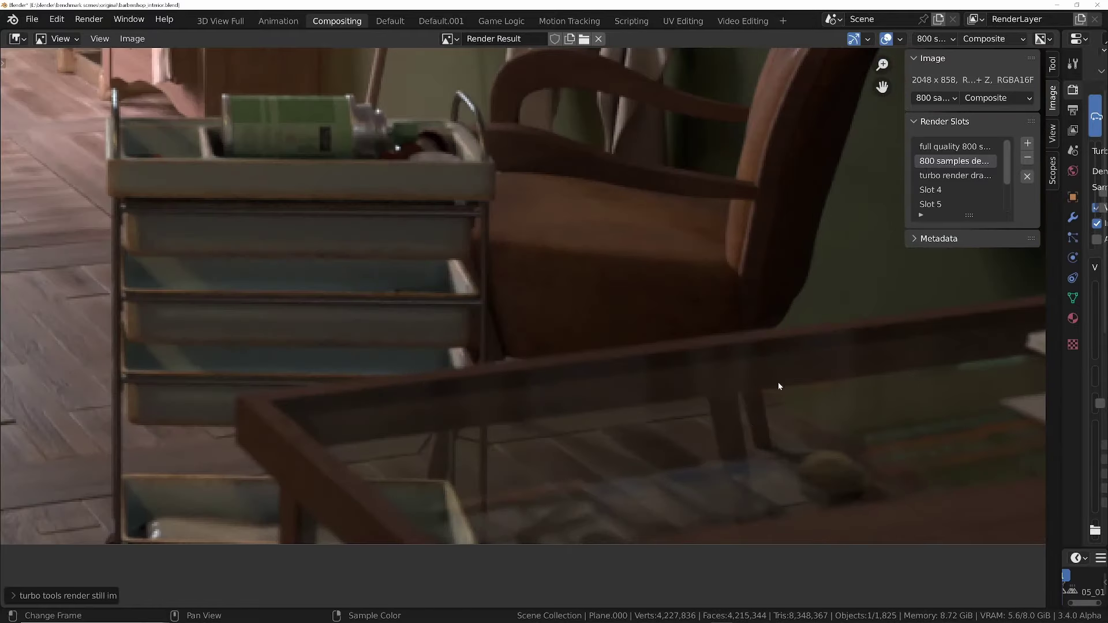
left_click(955, 175)
left_click(961, 161)
left_click(961, 174)
left_click(963, 164)
left_click(963, 175)
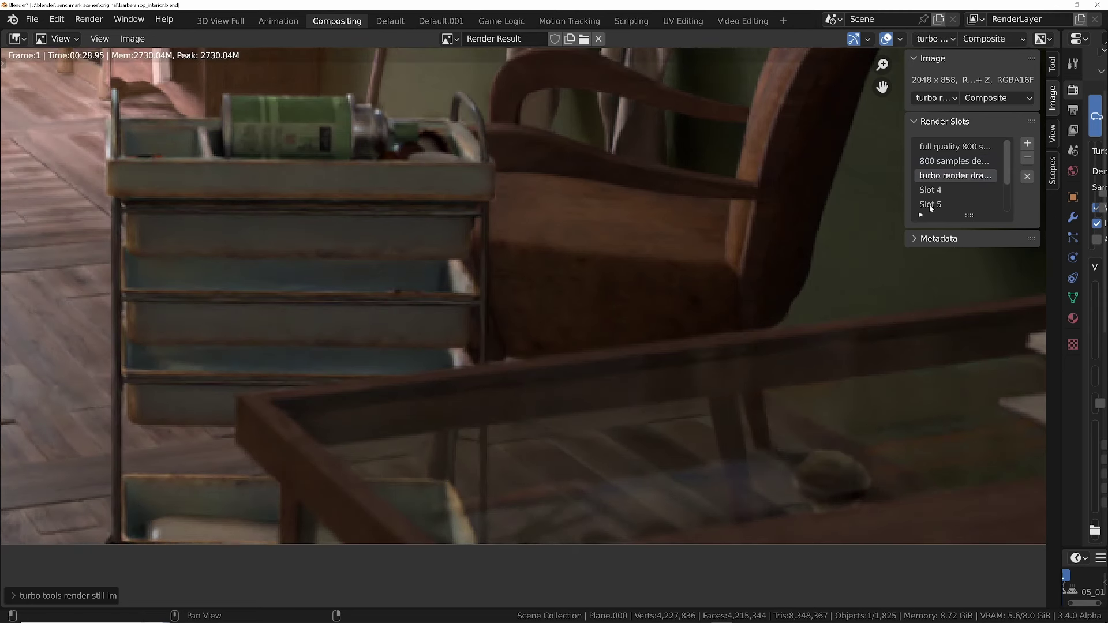
left_click(946, 165)
left_click(949, 176)
left_click(944, 162)
left_click(947, 175)
Step: Compare the marble worktop and its bottles, boxes and drawers between the Turbo Render draft and the denoised 800-sample slot
scroll(718, 382, "down", 10)
middle_click_drag(370, 246, 395, 303)
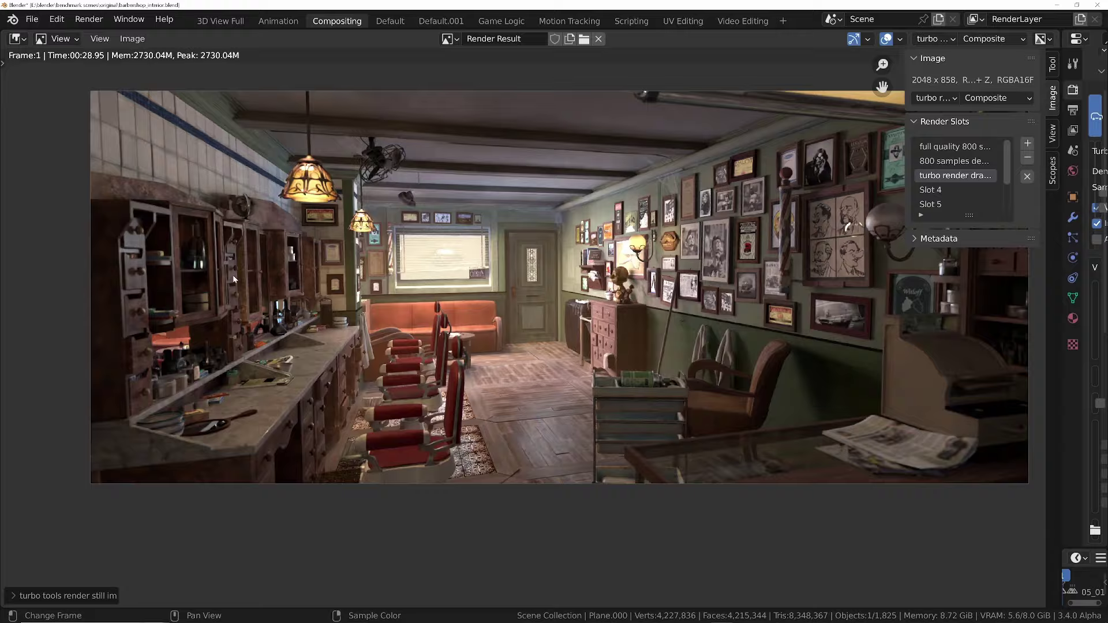
scroll(234, 275, "up", 3)
scroll(369, 393, "up", 2)
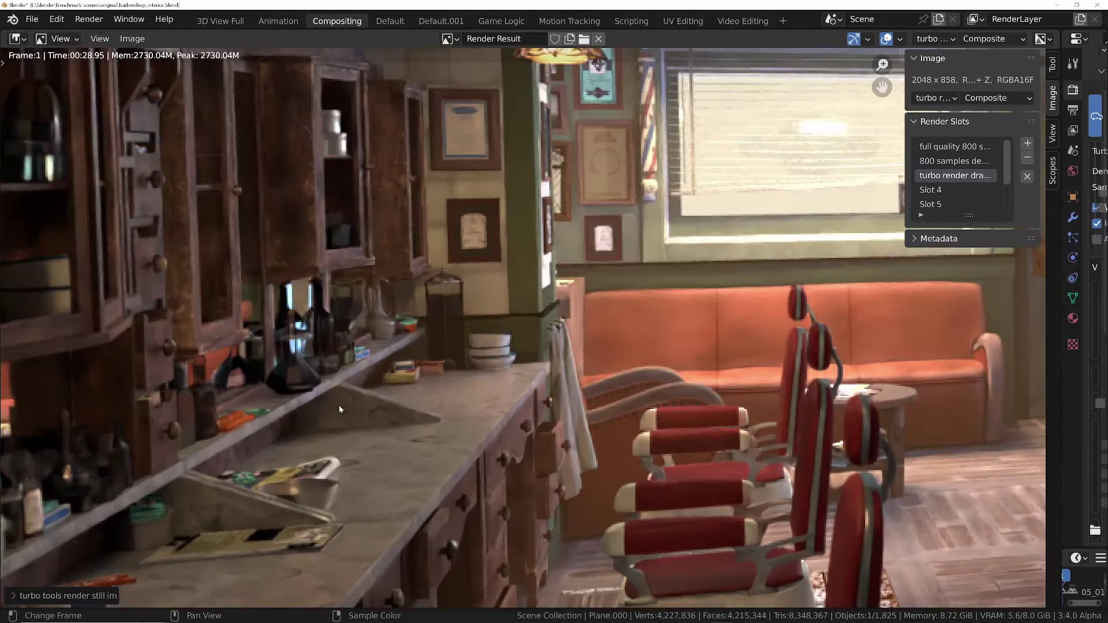
scroll(334, 411, "up", 1)
left_click(956, 161)
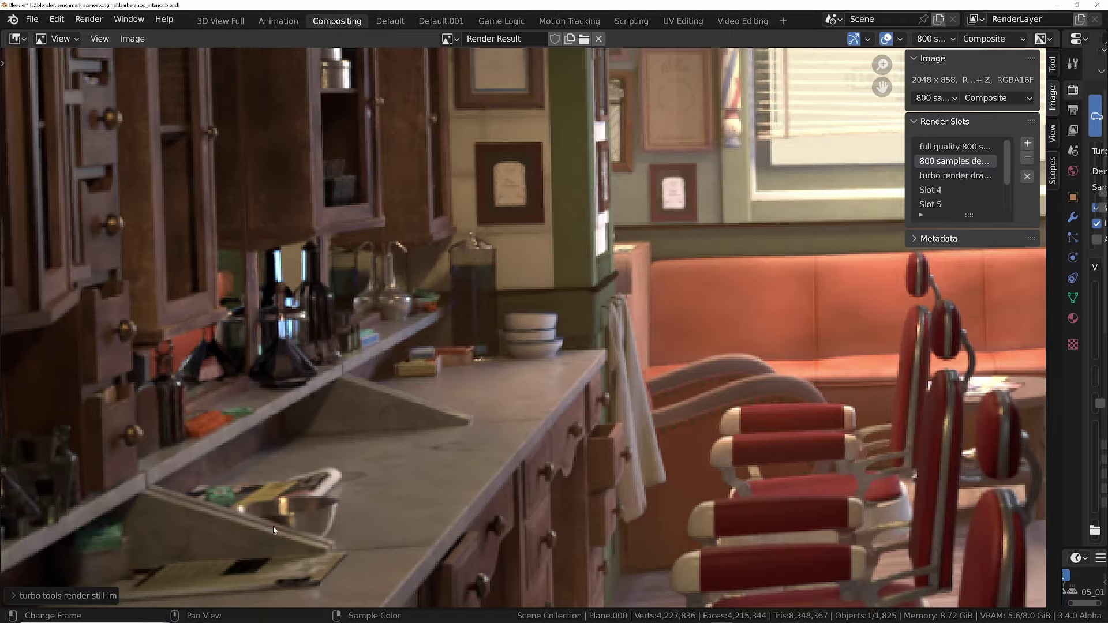
scroll(279, 524, "up", 3)
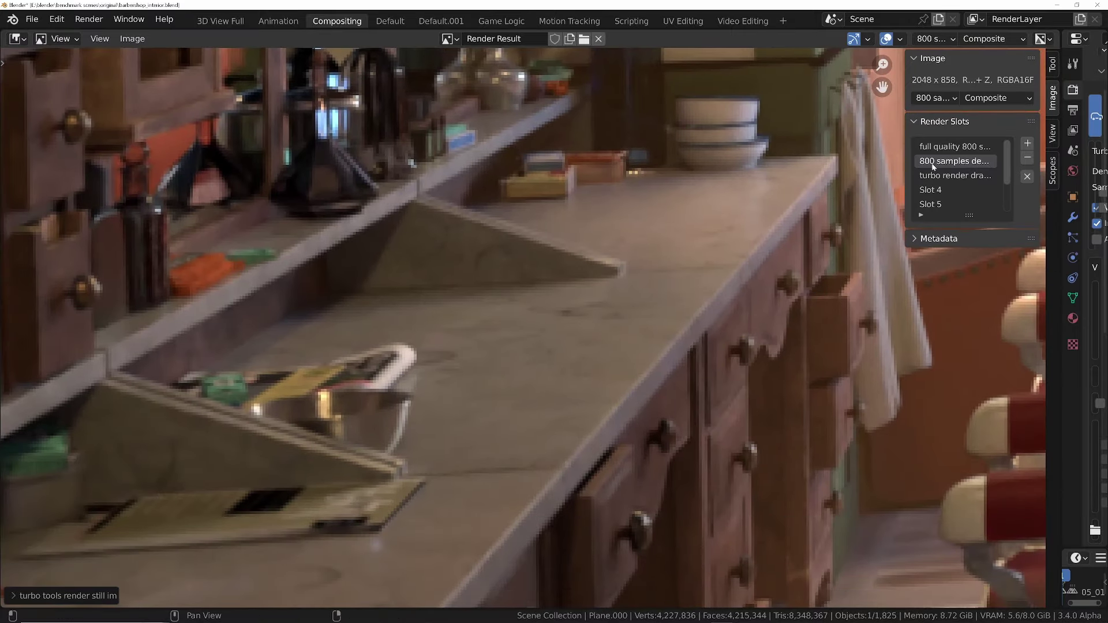
left_click(947, 177)
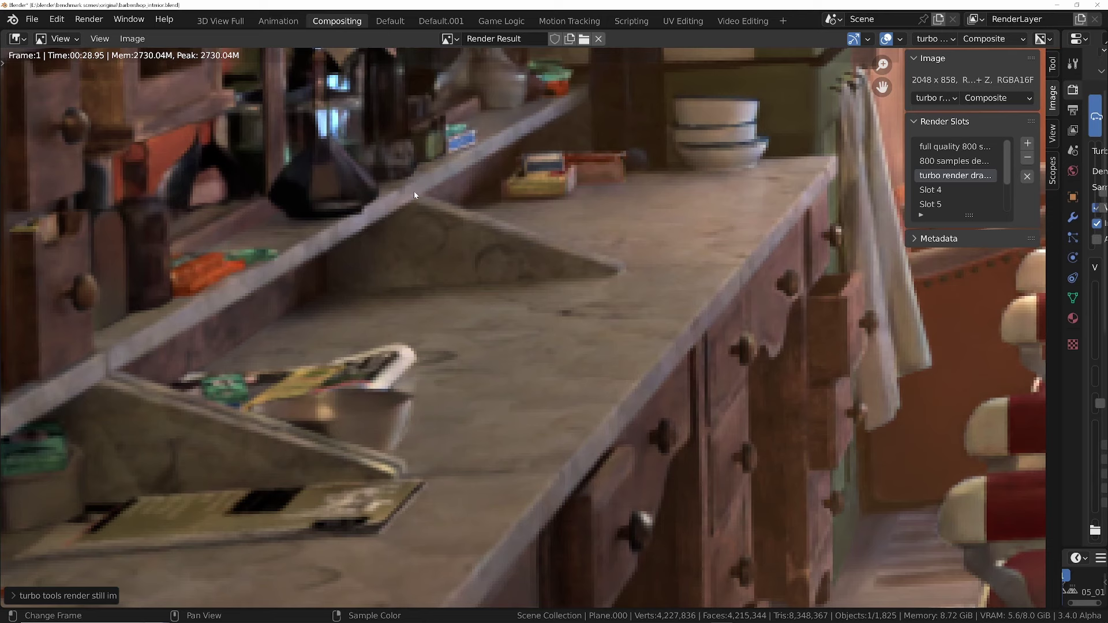
scroll(371, 285, "down", 3)
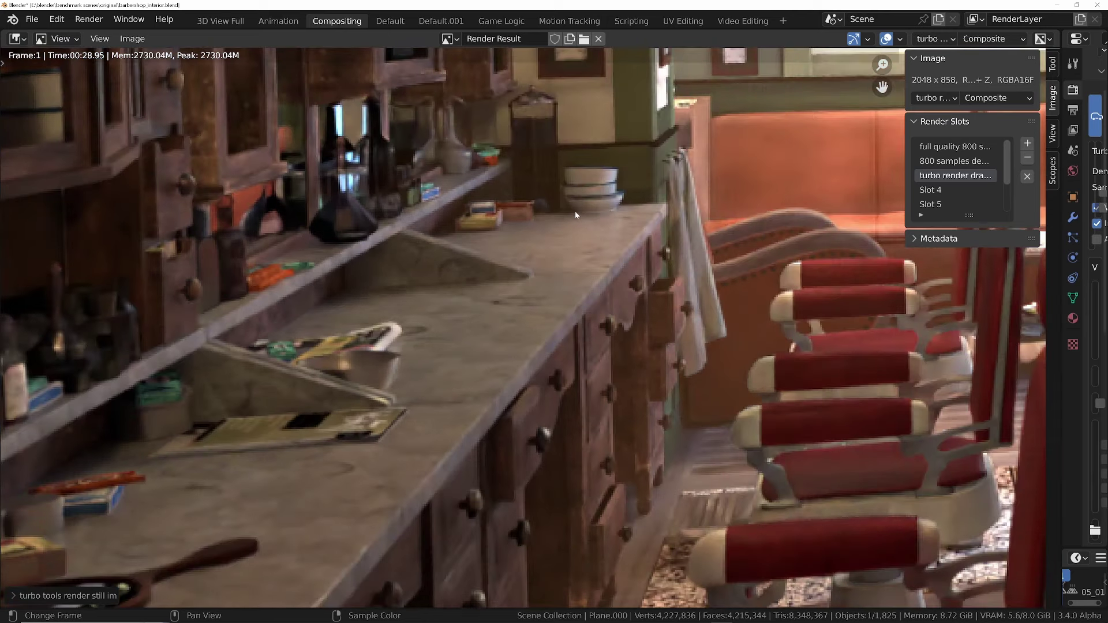
Step: Rename render Slot 4 as "turbo render draft/medium"
double_click(938, 190)
type("tu")
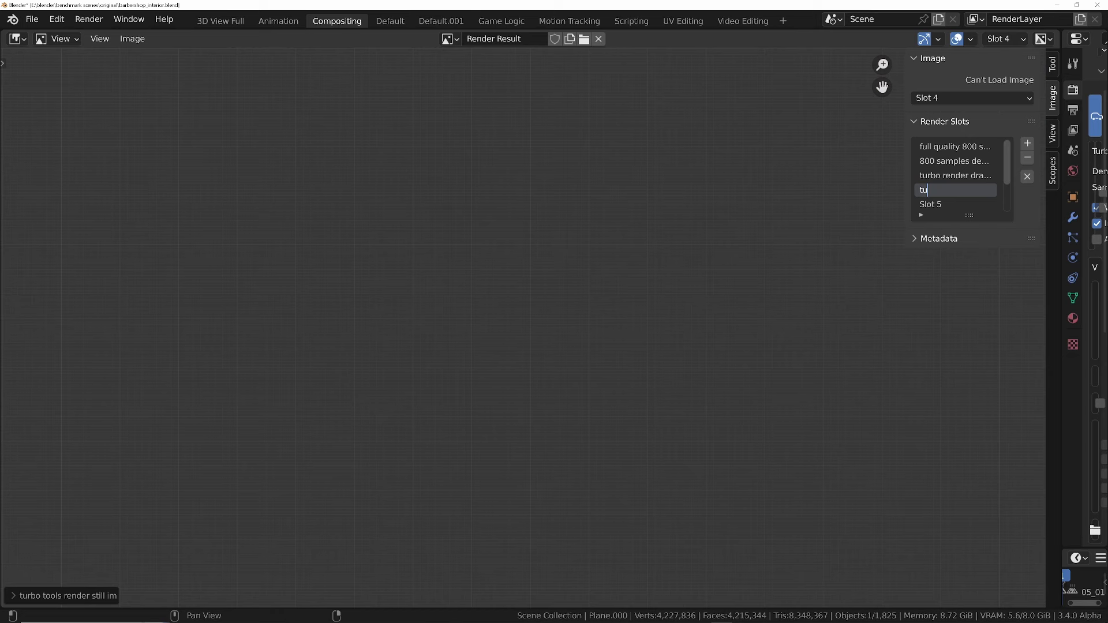
type("rbo render draft/medium")
key("Return")
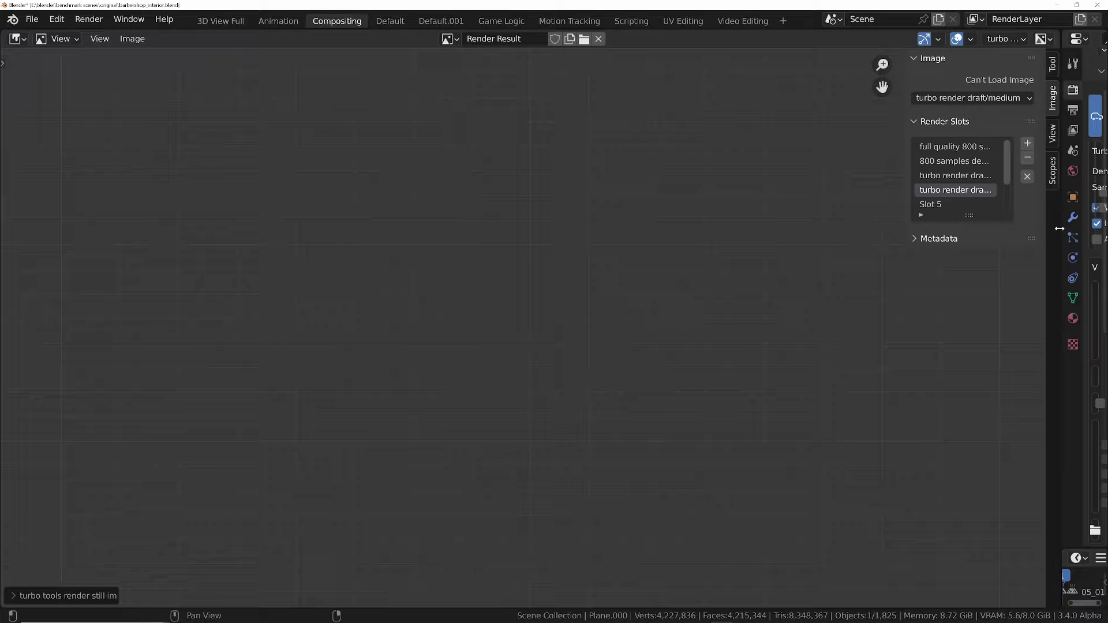
Step: Set the Turbo Render sample preset to Medium and enlarge the image area again
left_click_drag(1046, 246, 723, 231)
left_click(909, 189)
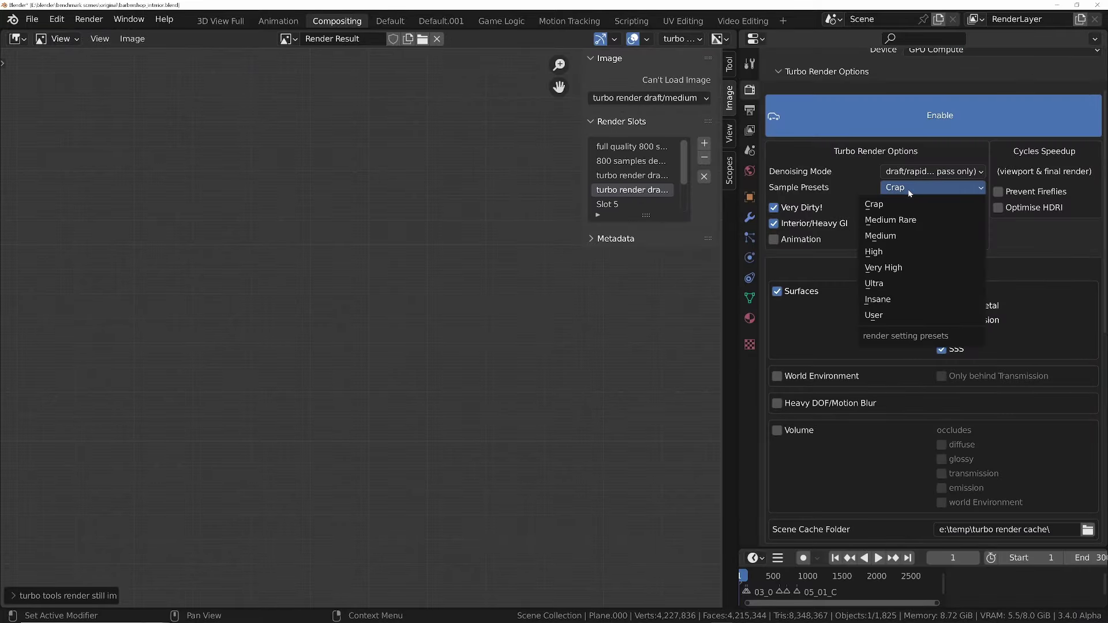
left_click(887, 233)
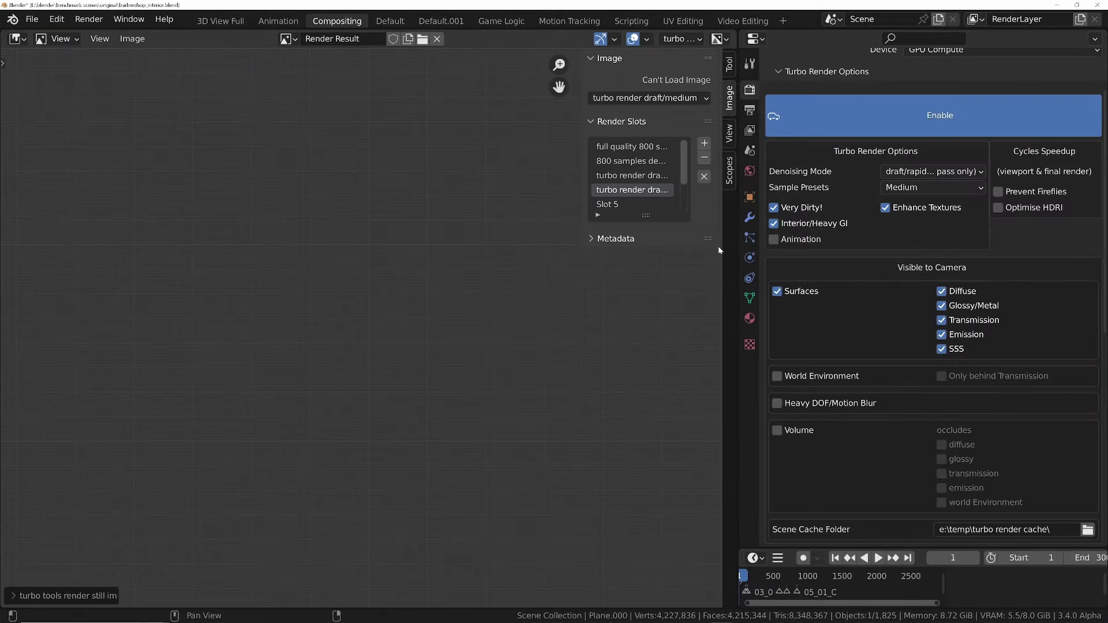
left_click_drag(739, 265, 1044, 266)
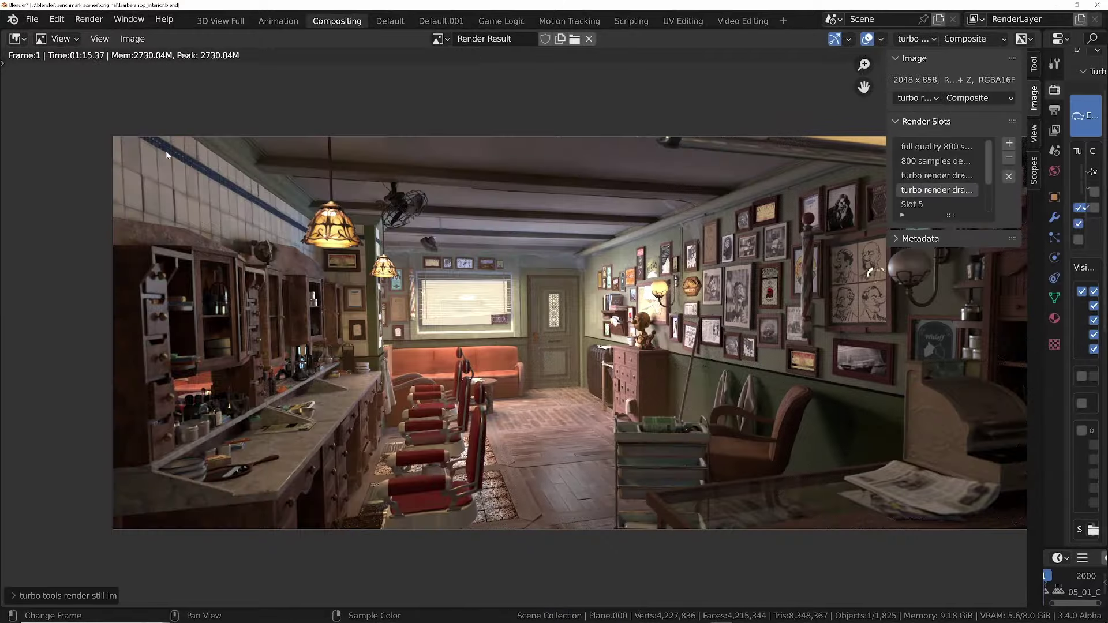
Step: Examine the marble worktop and the bottles beside it in the draft/medium render
scroll(293, 394, "up", 7)
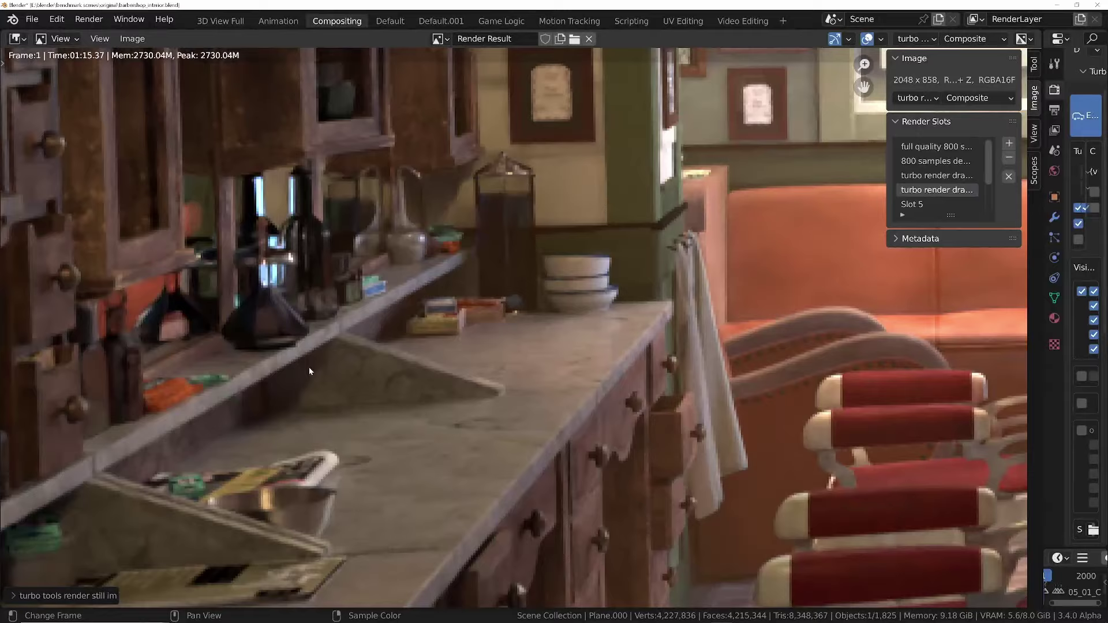
middle_click_drag(326, 367, 372, 358)
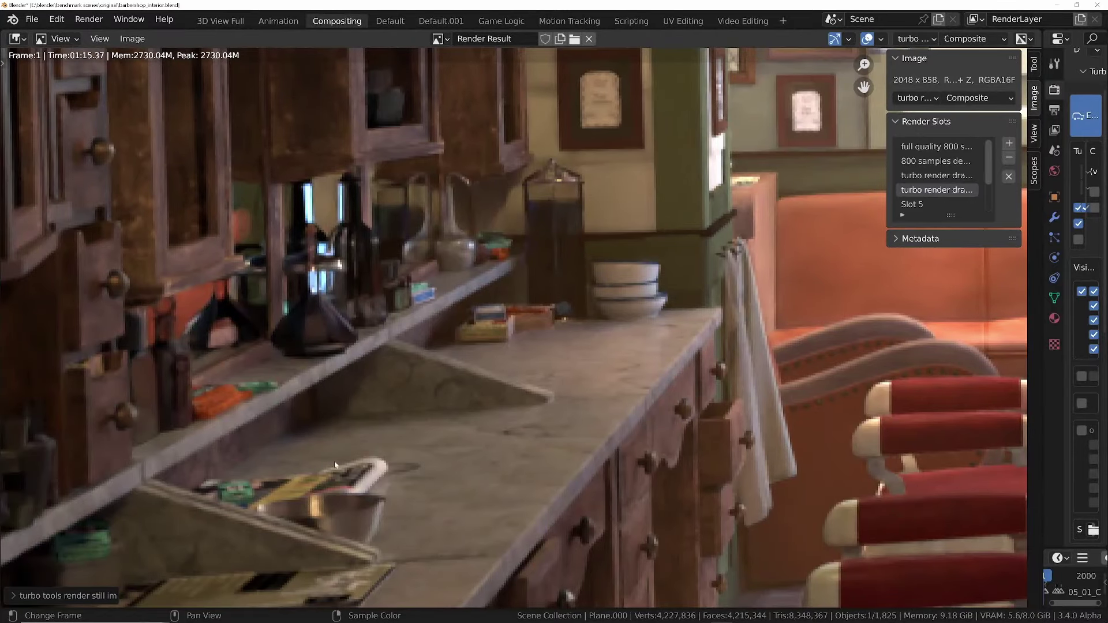
middle_click_drag(336, 465, 389, 421)
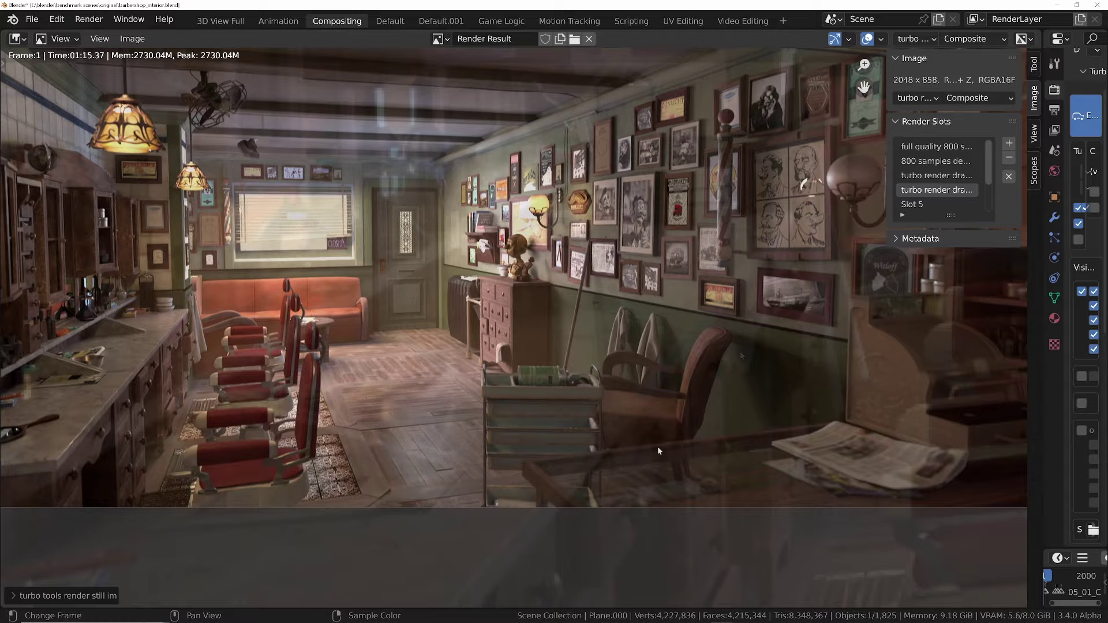
Step: Examine the metal trolley, wooden armchair and glass-topped table in the draft/medium render
scroll(656, 450, "up", 5)
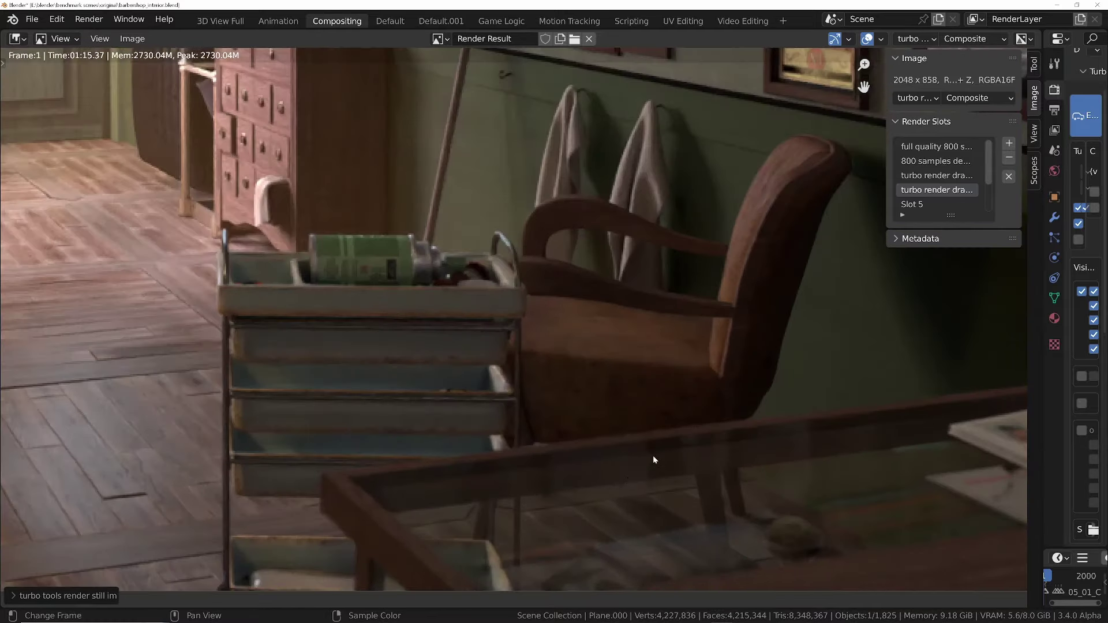
middle_click_drag(495, 466, 507, 438)
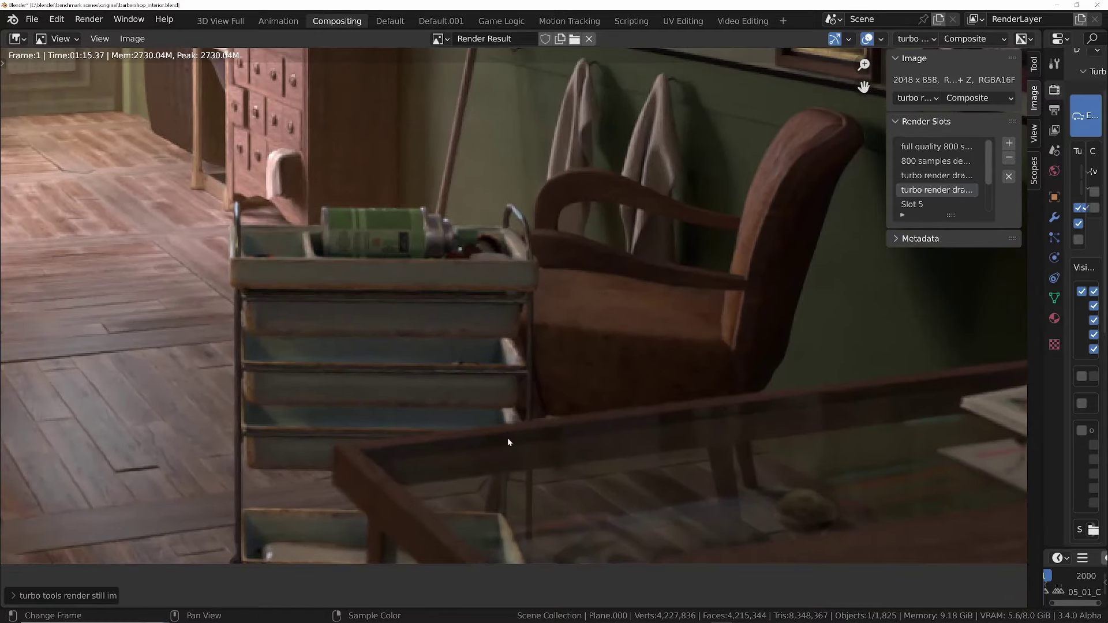
scroll(532, 474, "up", 1)
middle_click_drag(706, 349, 645, 400)
scroll(688, 369, "up", 1)
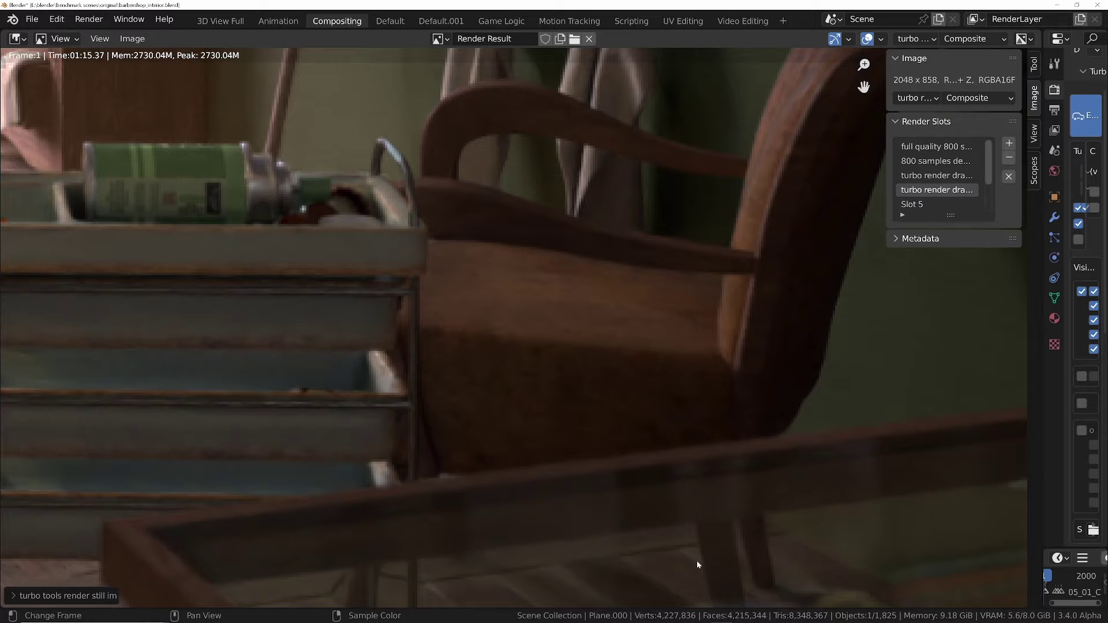
middle_click_drag(698, 560, 691, 485)
scroll(690, 485, "down", 1)
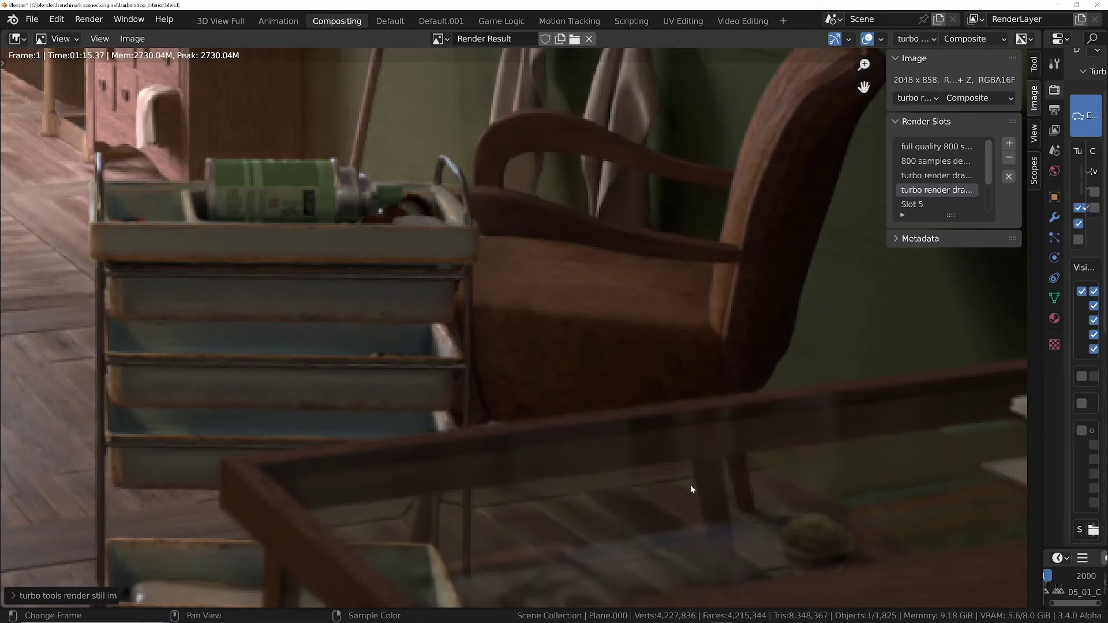
scroll(691, 484, "down", 4)
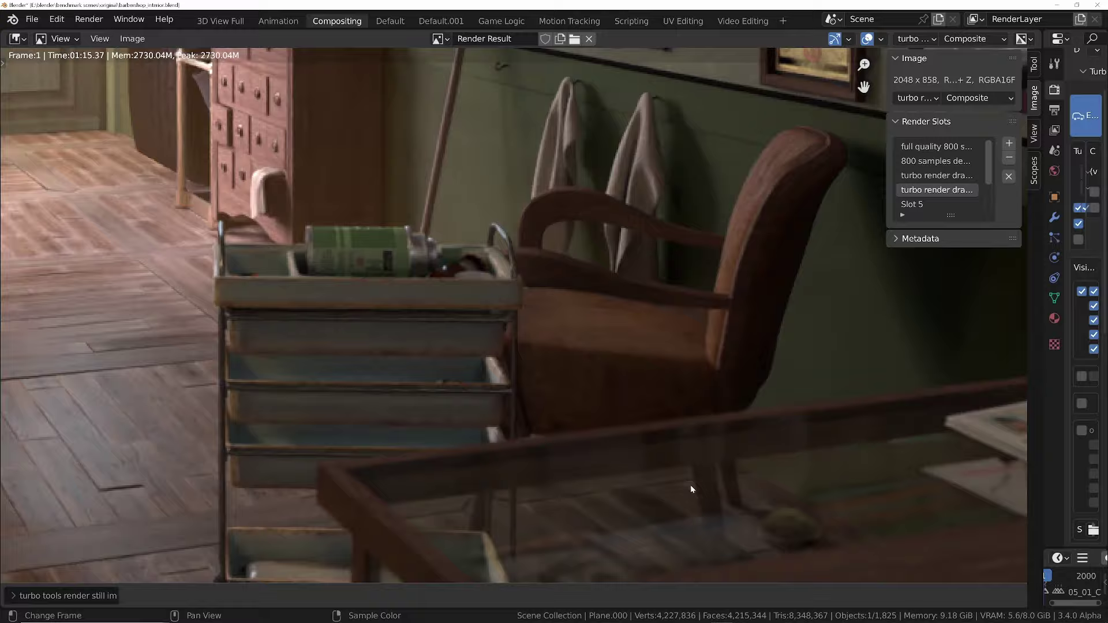
Step: Compare the cobwebs and framed pictures on the wall below the ceiling between the draft/medium and the first Turbo Render draft slots
middle_click_drag(627, 455, 416, 506)
scroll(416, 506, "down", 1)
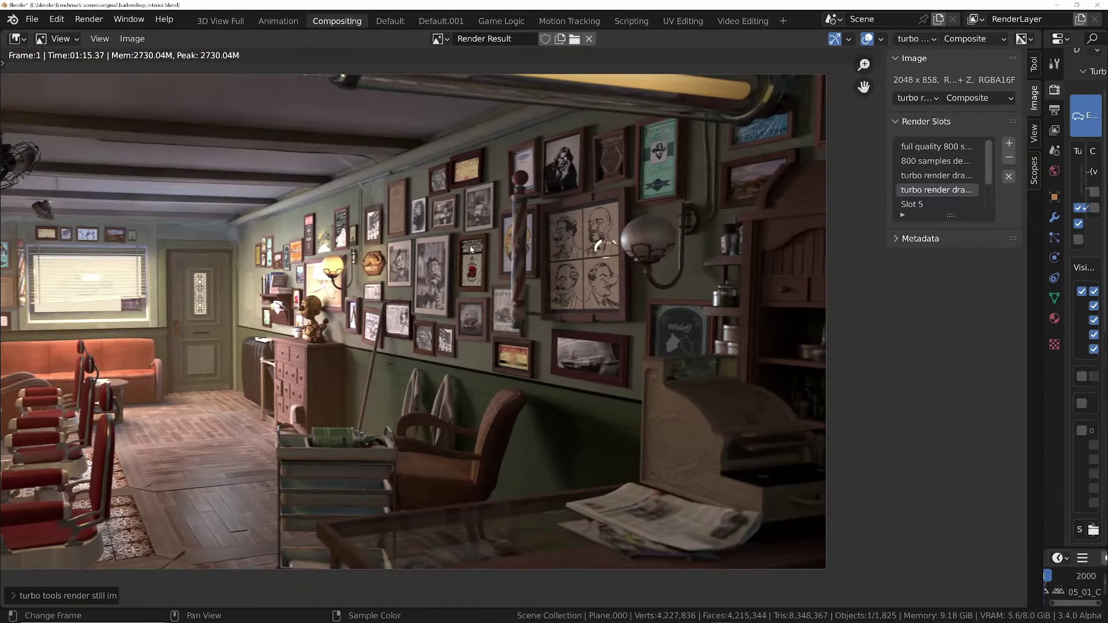
scroll(473, 242, "down", 1)
scroll(482, 235, "up", 6)
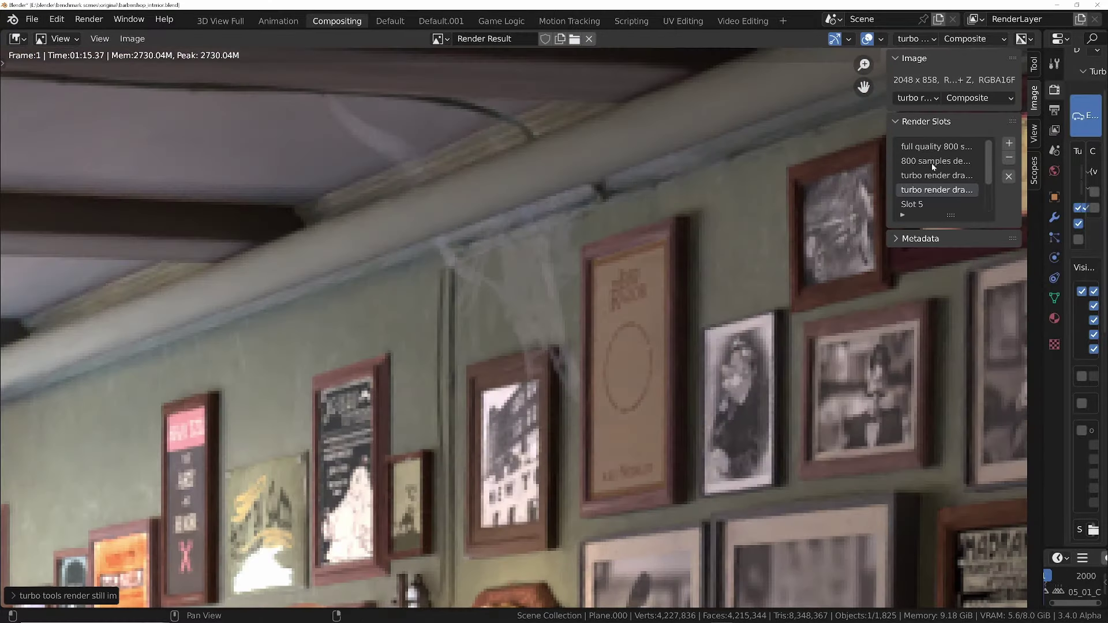
left_click(931, 177)
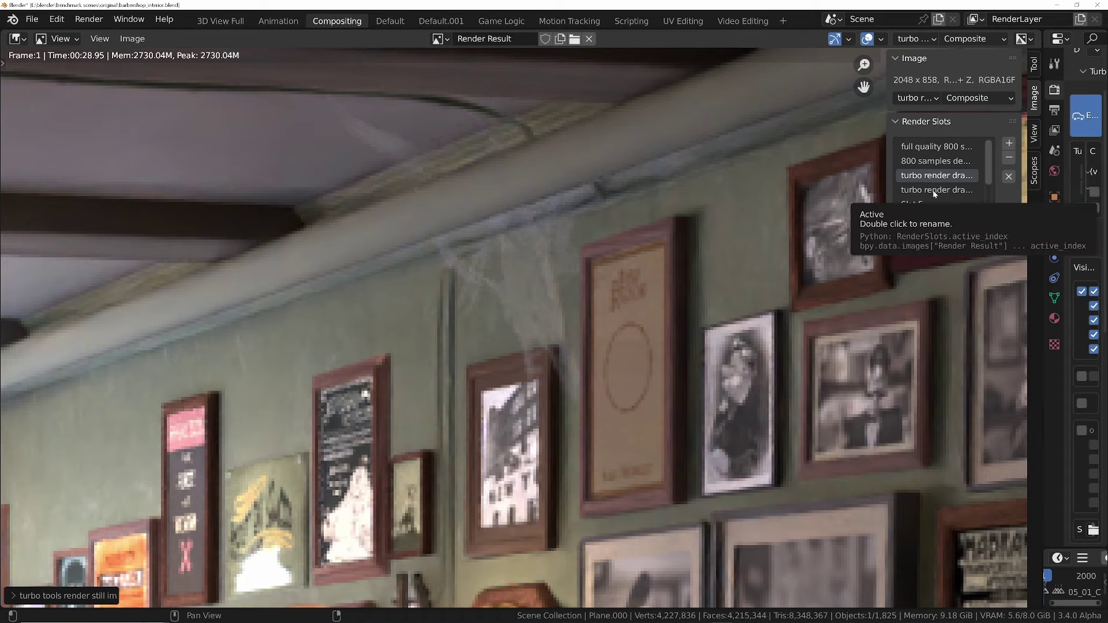
left_click(935, 191)
Step: Set the Turbo Render denoising mode to high (outputs cleaned image pass only) with Slot 5 active
scroll(737, 284, "down", 5)
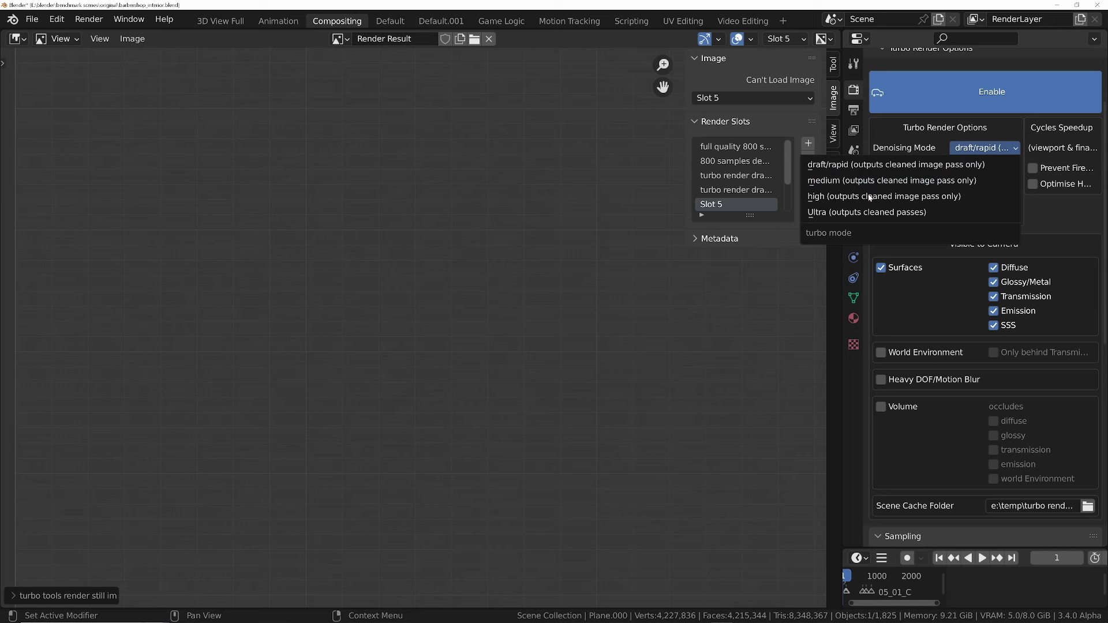
left_click(870, 197)
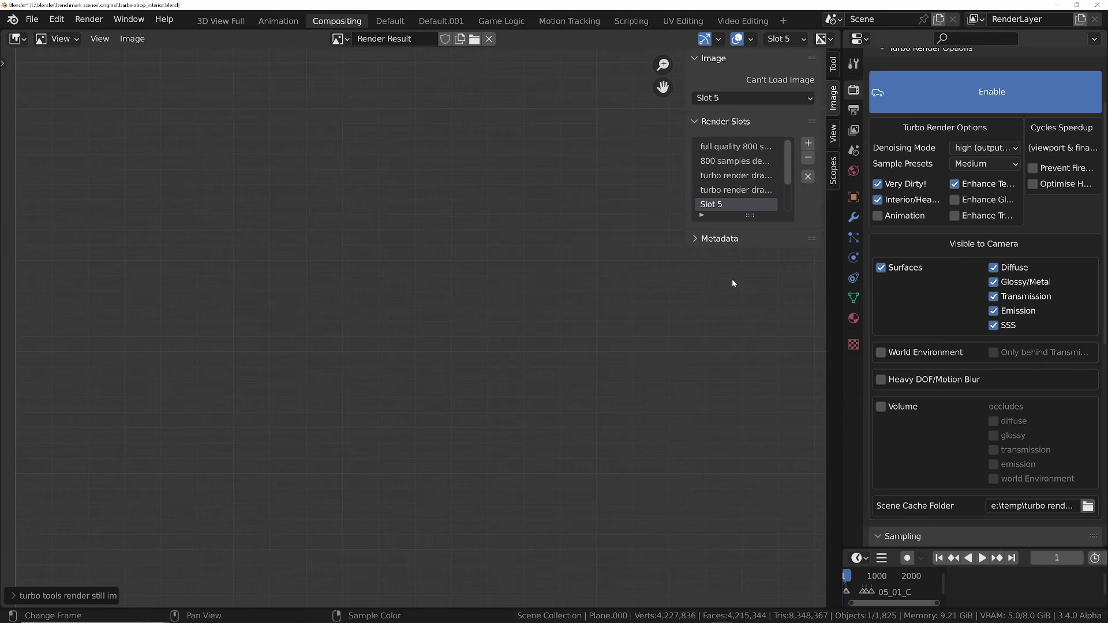
Step: Rename render Slot 5 as "high meduim" and render the image into it
double_click(716, 204)
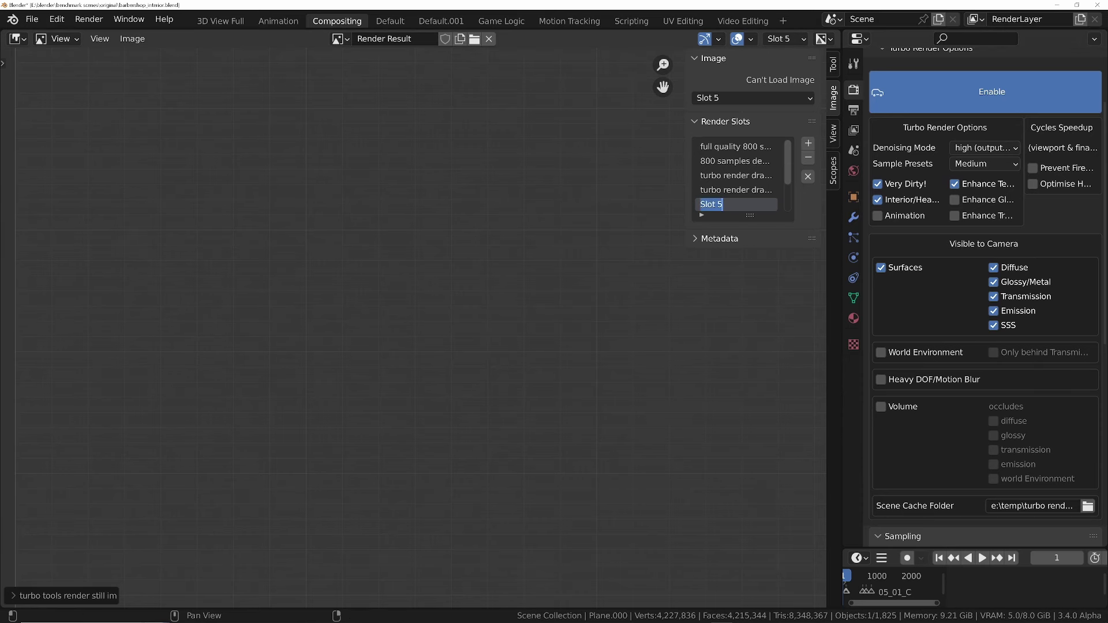
type("high meduim")
key("Return")
key("F12")
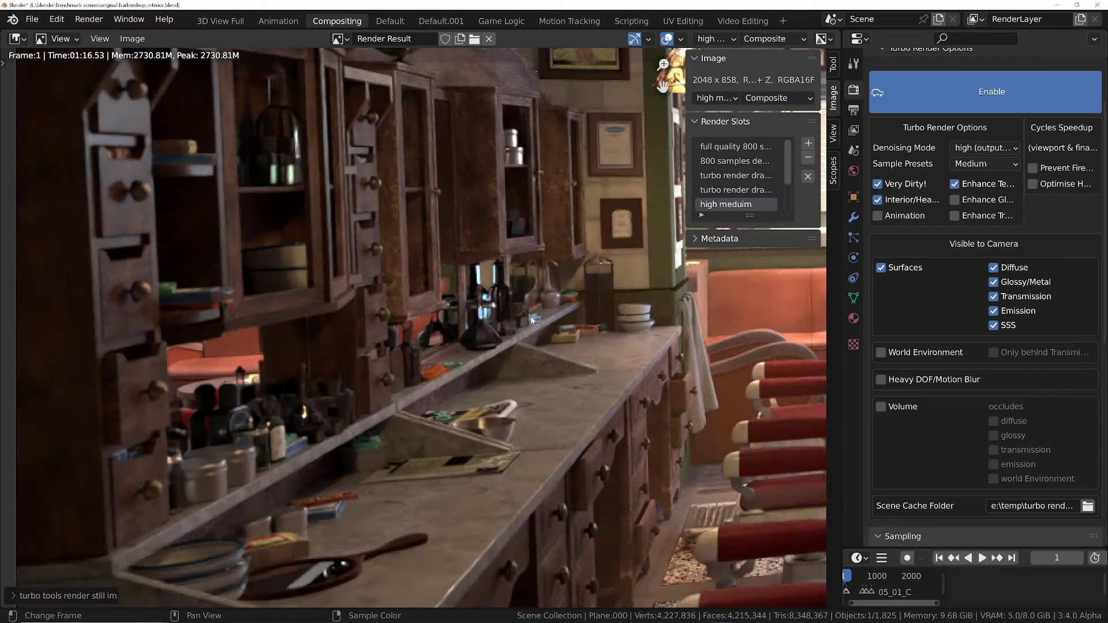
Step: Compare the marble worktop and bottles between the "high meduim" and the draft/medium render slots
scroll(516, 369, "up", 4)
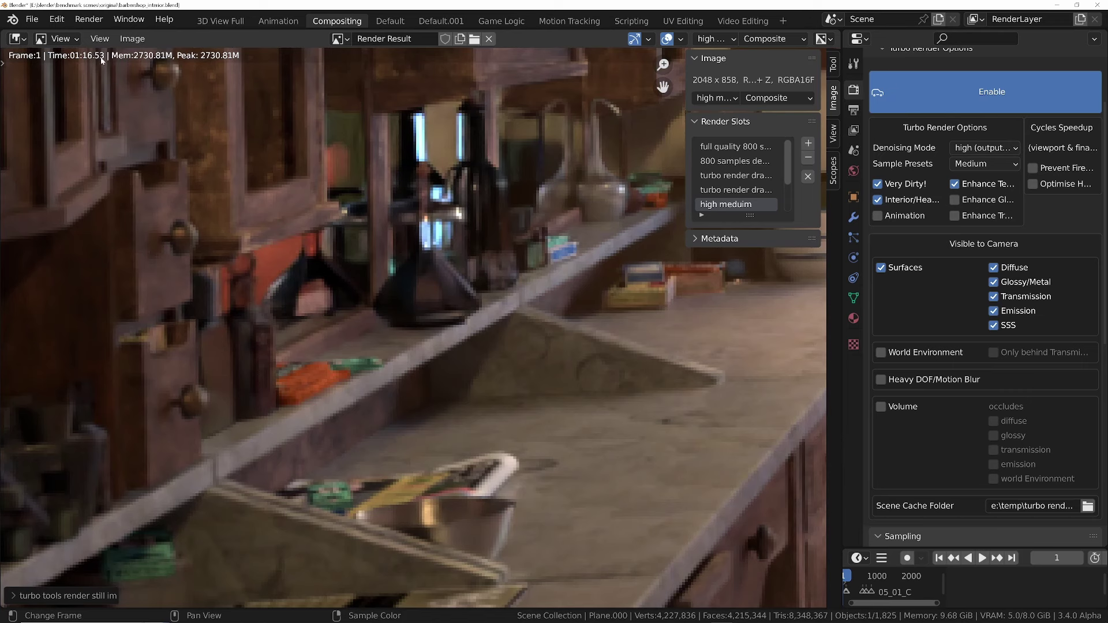
left_click(713, 193)
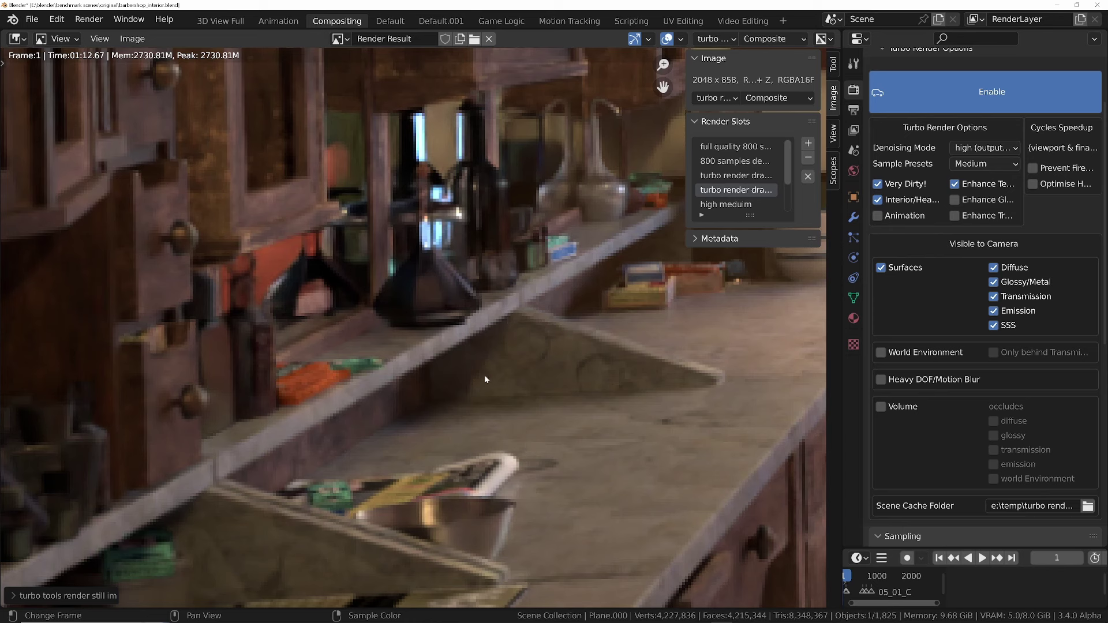
left_click(710, 206)
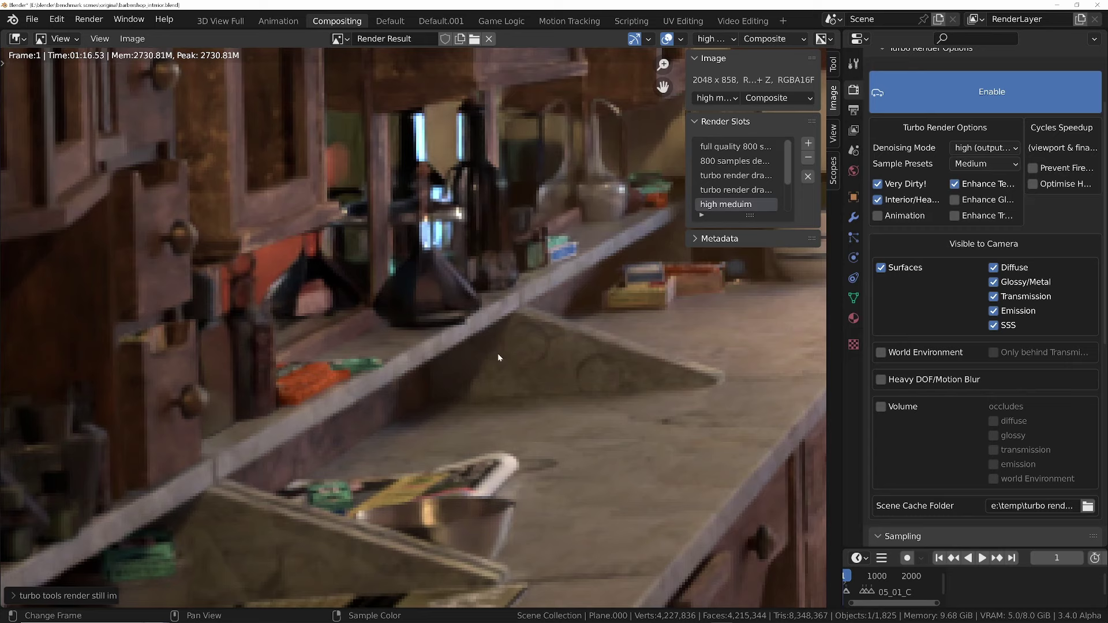
Step: Compare the armchair and the glass table beside the trolley between the "high meduim" and draft/medium render slots
scroll(574, 438, "down", 6)
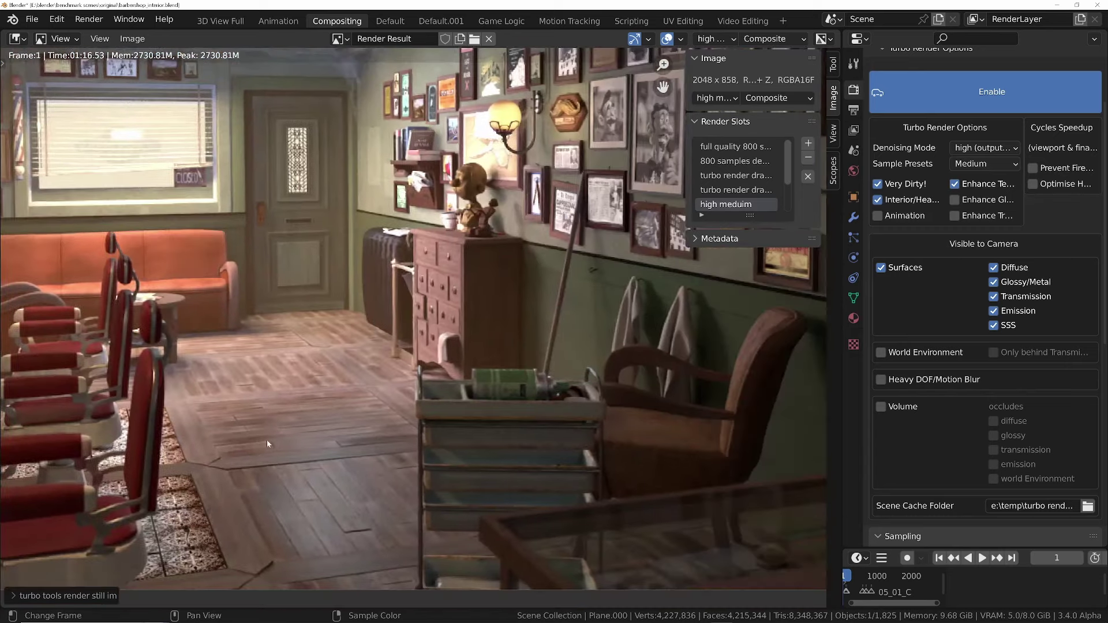
middle_click_drag(528, 493, 461, 428)
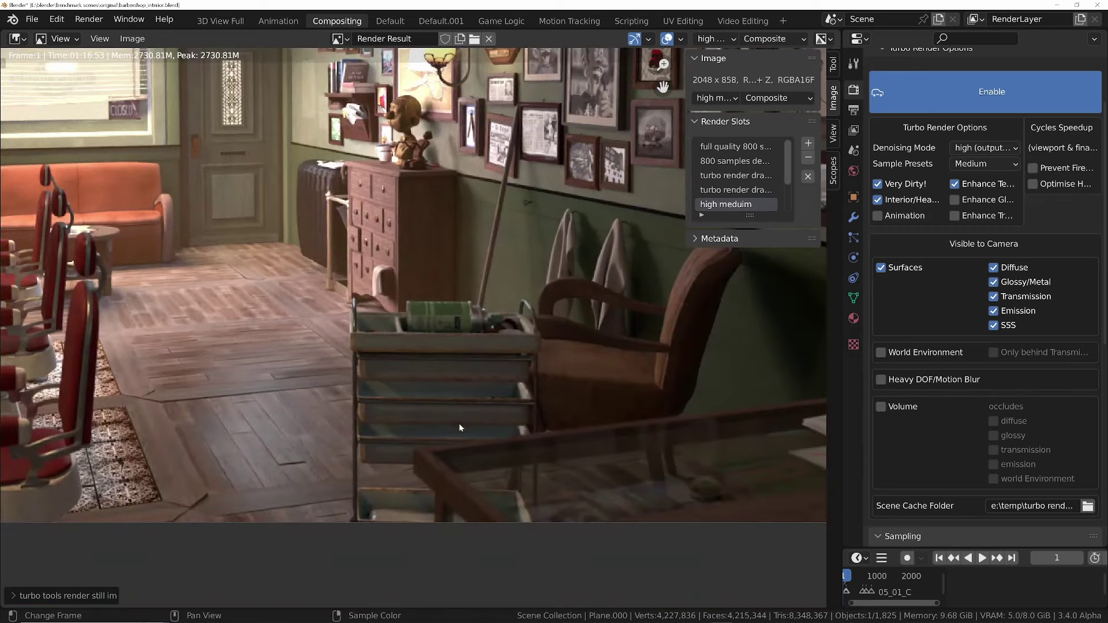
scroll(379, 439, "up", 4)
middle_click_drag(378, 425, 4, 349)
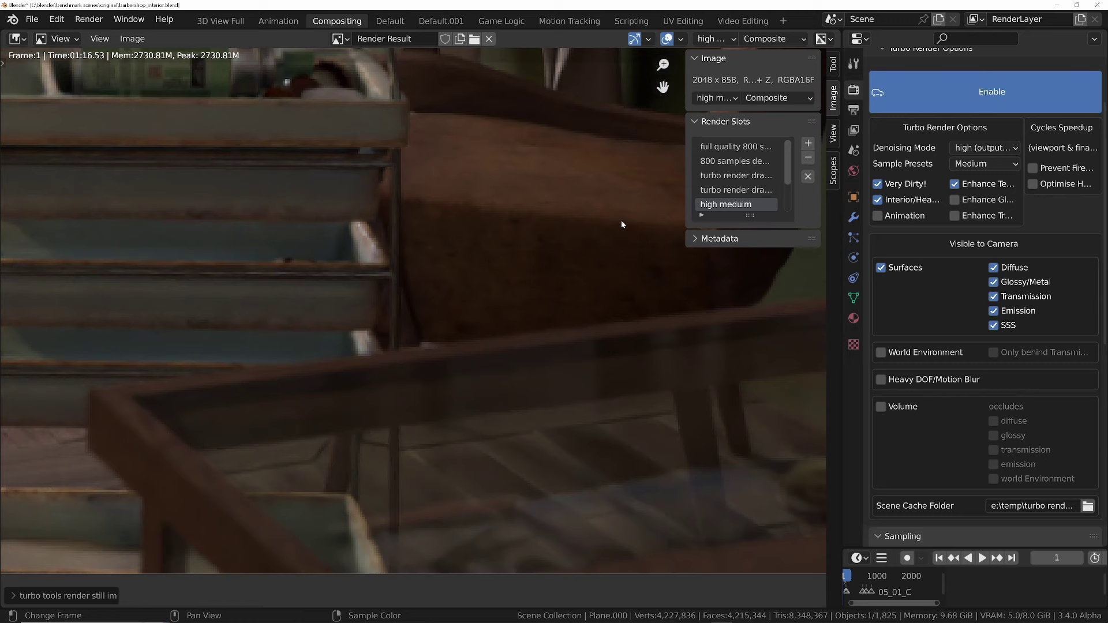
left_click(724, 192)
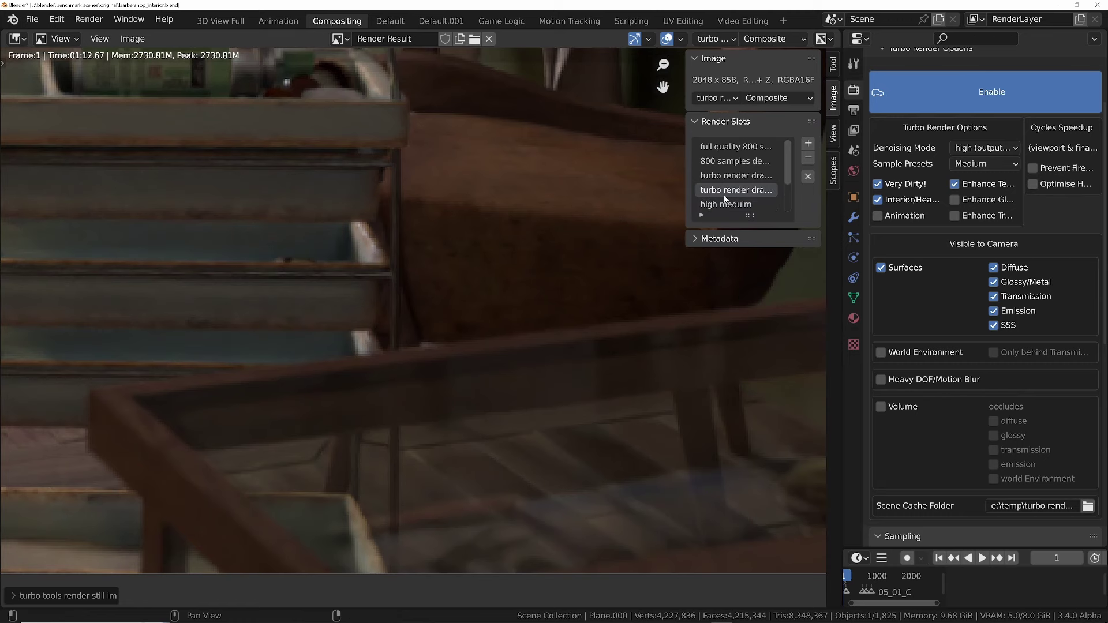
left_click(725, 206)
left_click(725, 192)
Step: Compare the trolley's drawers up close between the draft/medium and "high meduim" render slots
middle_click_drag(8, 261, 244, 312)
scroll(249, 296, "up", 1)
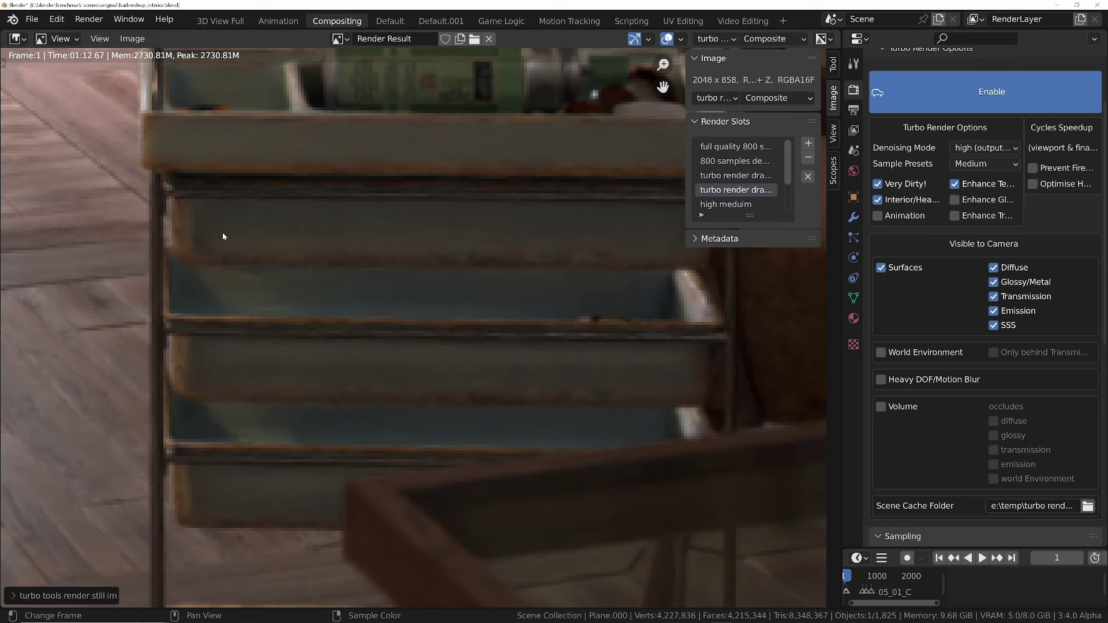
left_click(738, 204)
left_click(742, 191)
left_click(739, 206)
left_click(740, 191)
left_click(741, 205)
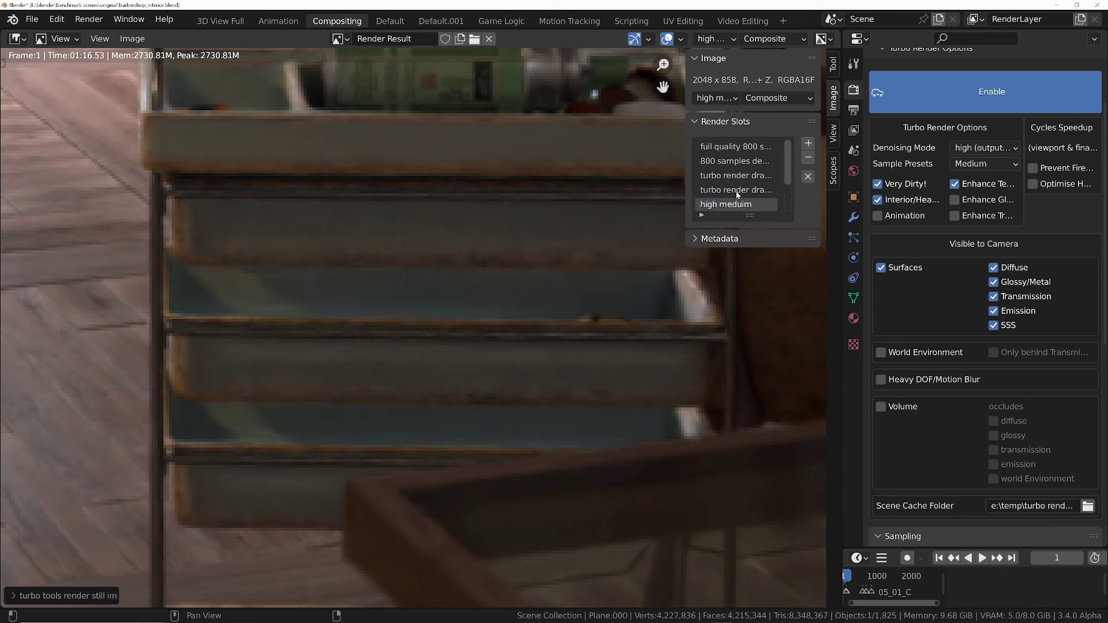
left_click(737, 191)
left_click(740, 205)
Step: Check the render times of the draft/medium and "high meduim" slots while comparing the whole trolley
scroll(95, 58, "down", 3)
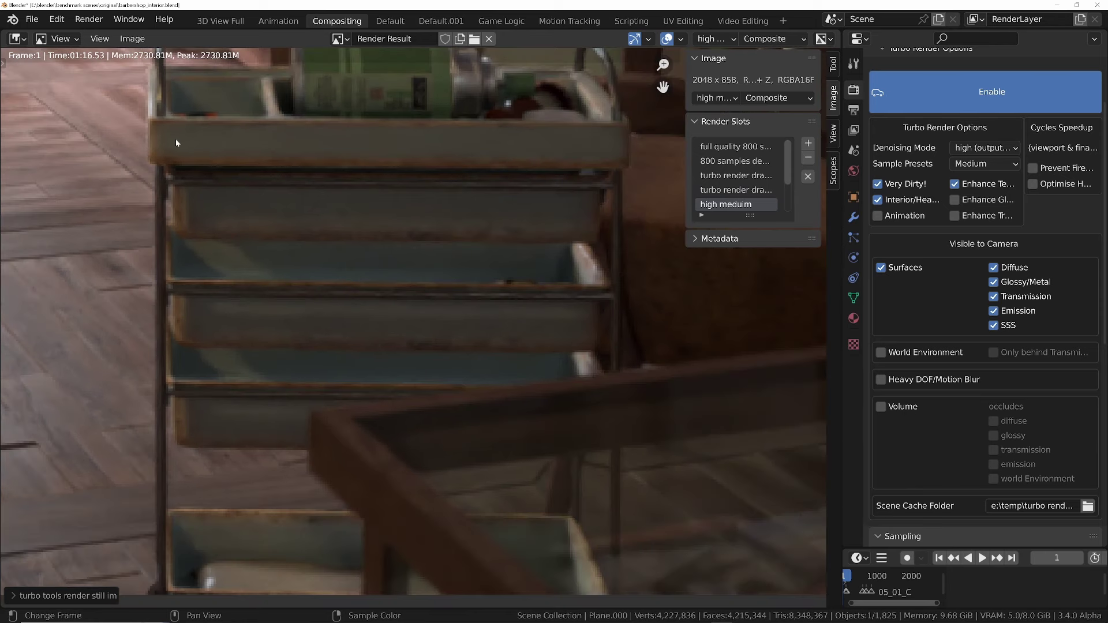
left_click(735, 194)
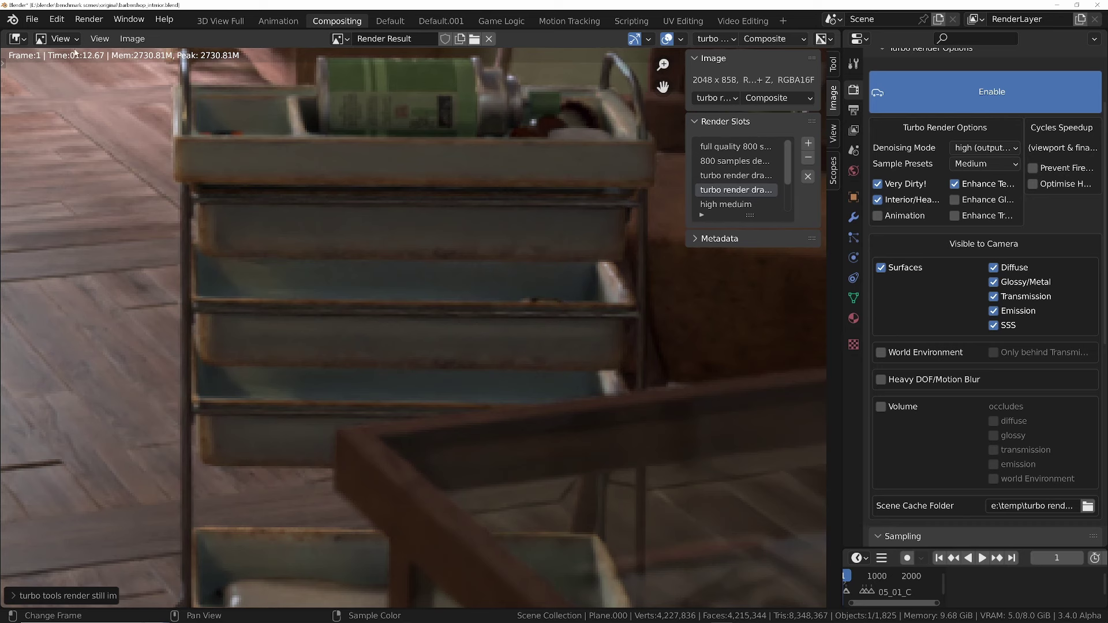
left_click(712, 205)
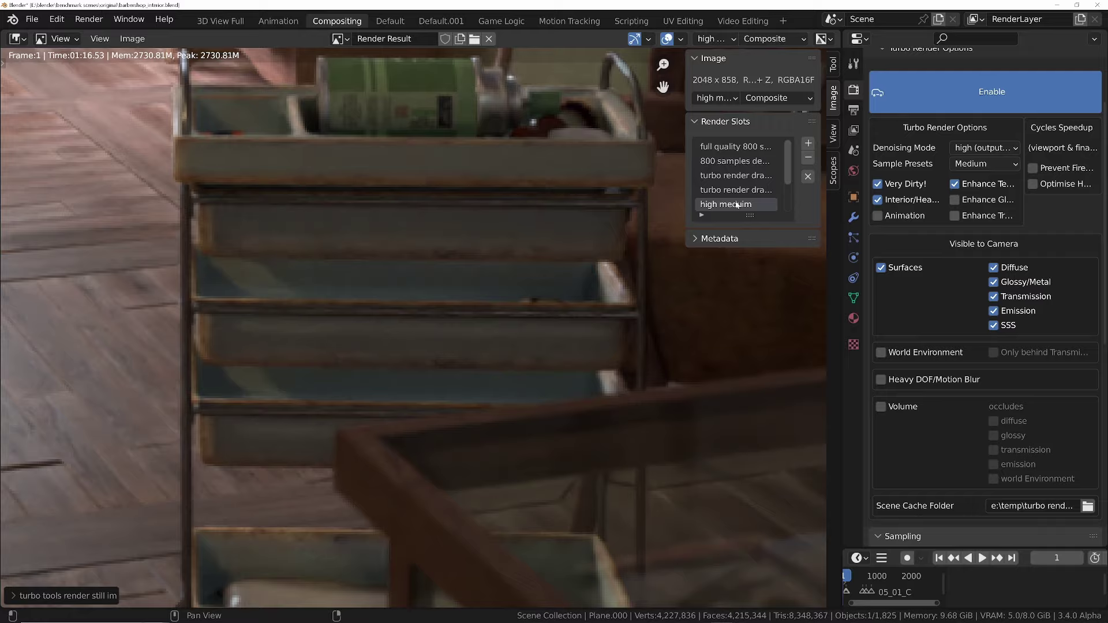
scroll(365, 299, "down", 4)
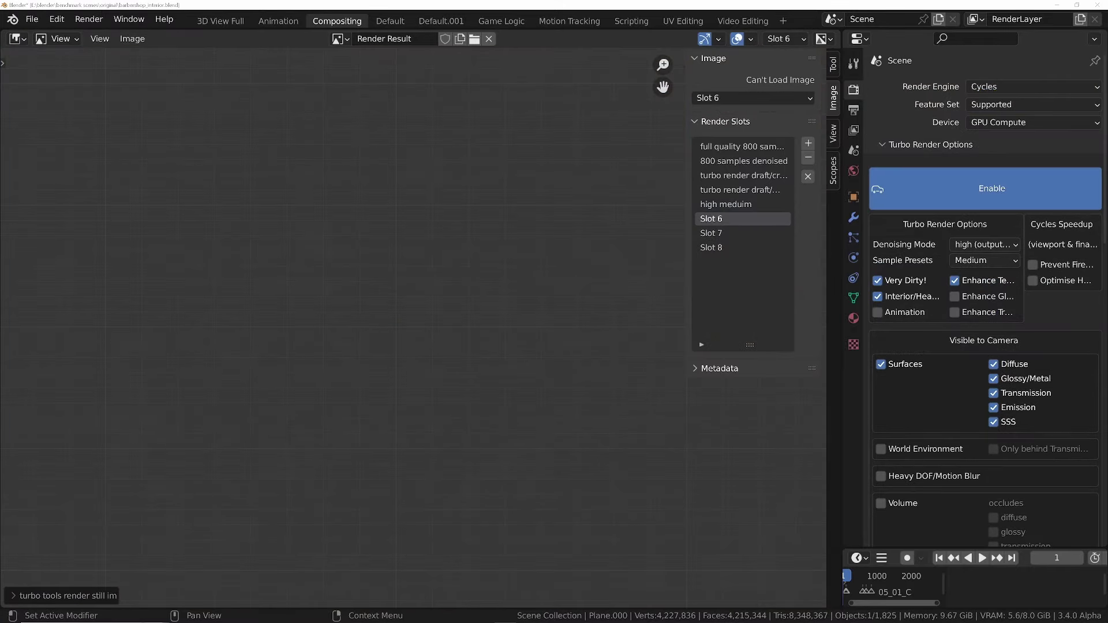
Step: Set the Turbo Render sample preset to High and render the image into Slot 6
left_click(951, 263)
left_click(941, 325)
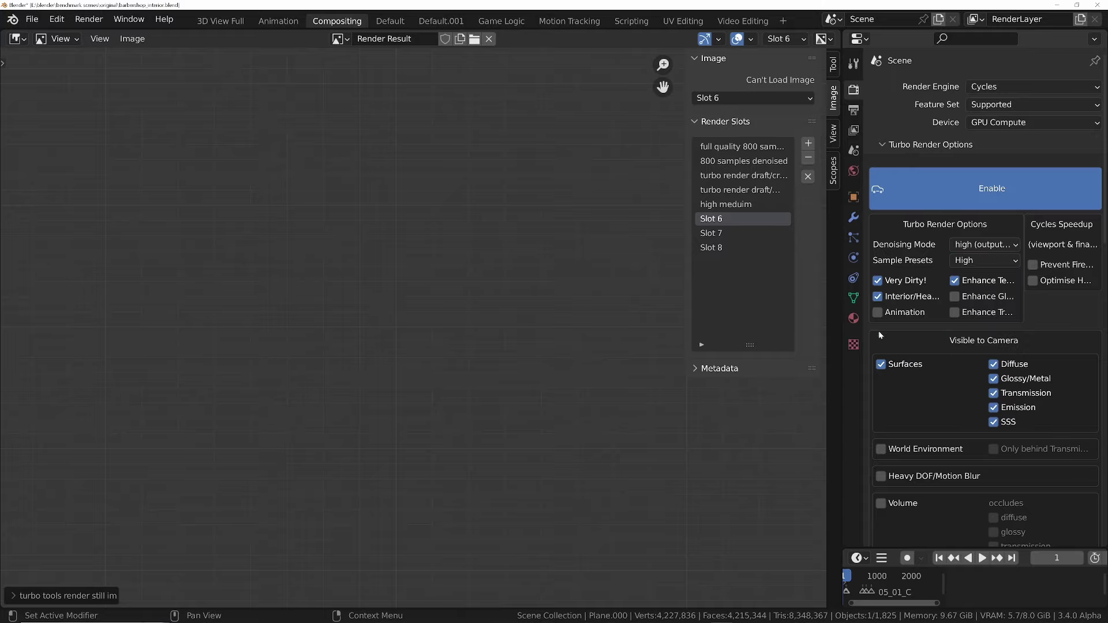
key("F12")
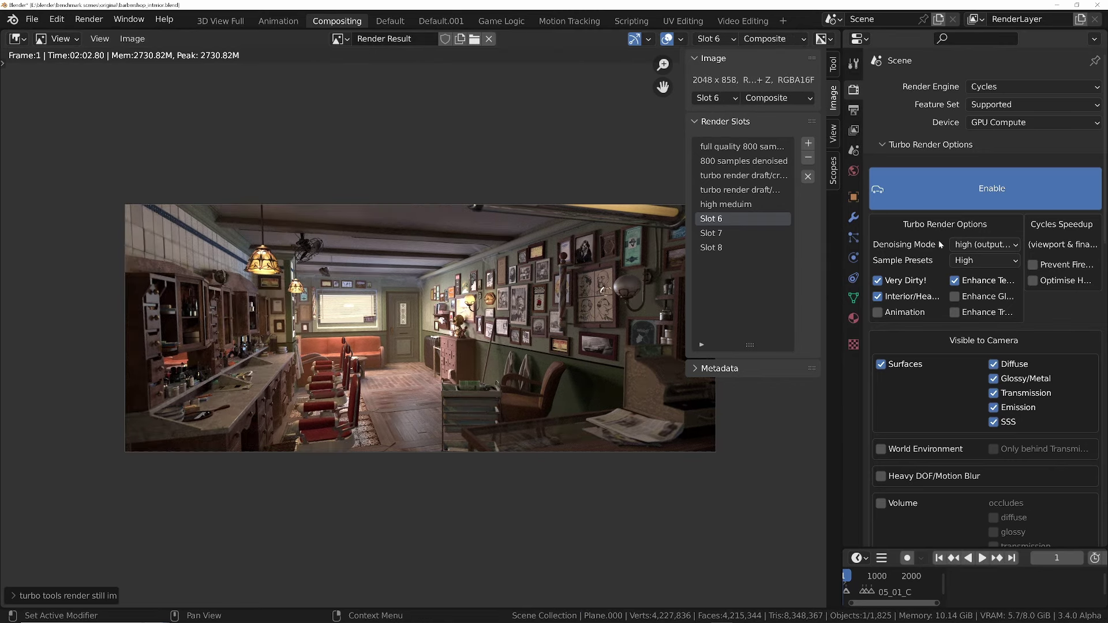
Step: Rename render Slot 6 as "high high"
scroll(231, 329, "up", 5)
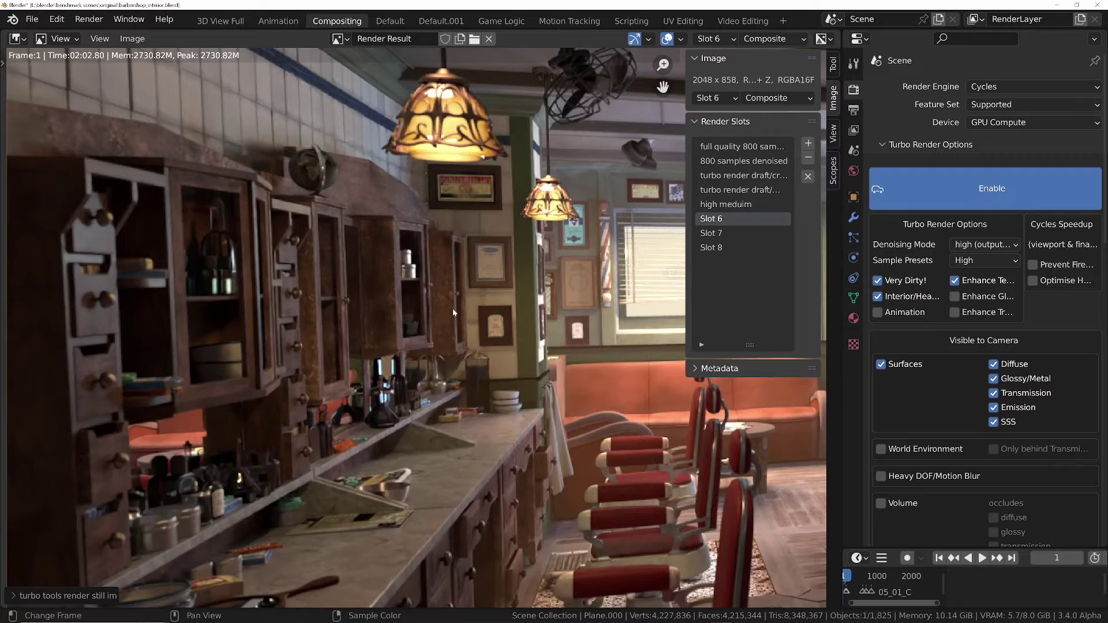
double_click(711, 219)
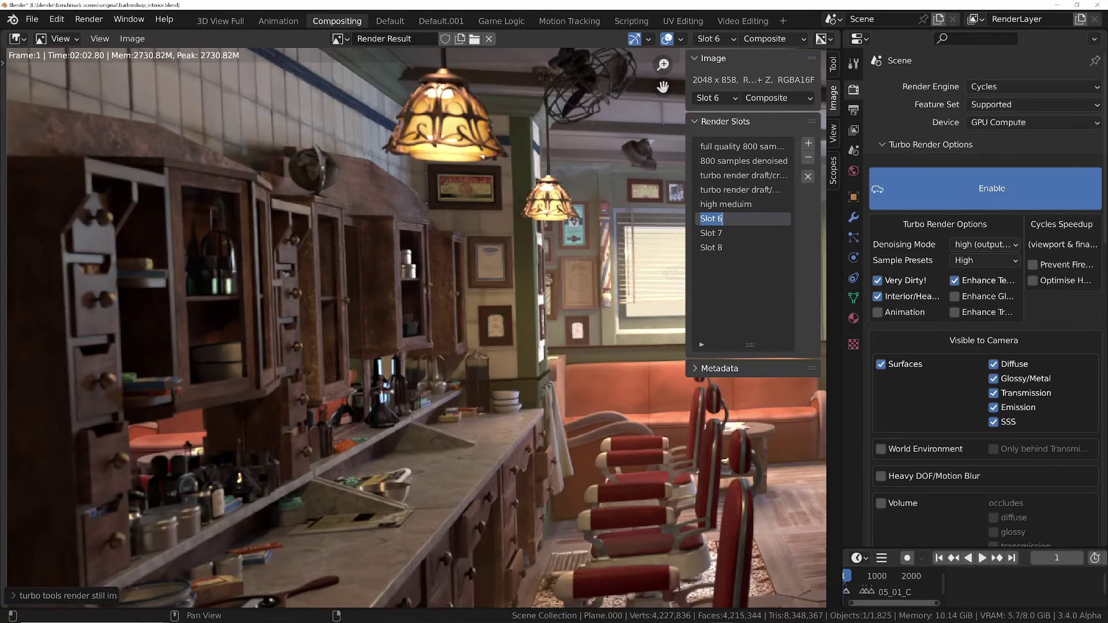
type("high high")
key("Return")
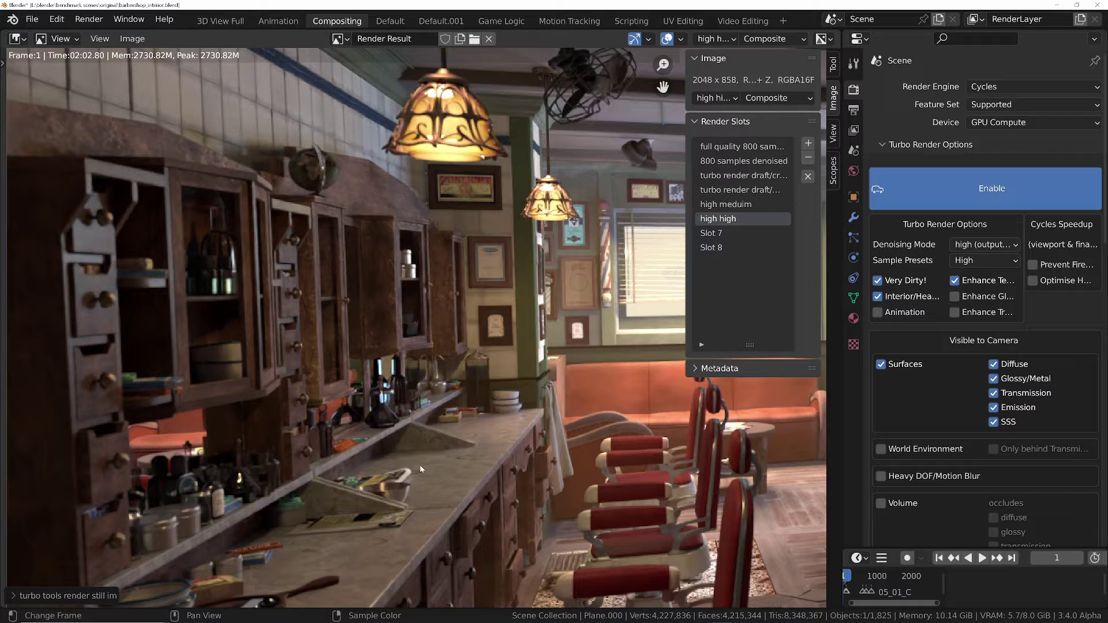
Step: Compare the cabinets, worktop and barber chairs between the "high high" and 800 samples denoised render slots
middle_click_drag(421, 466, 453, 374)
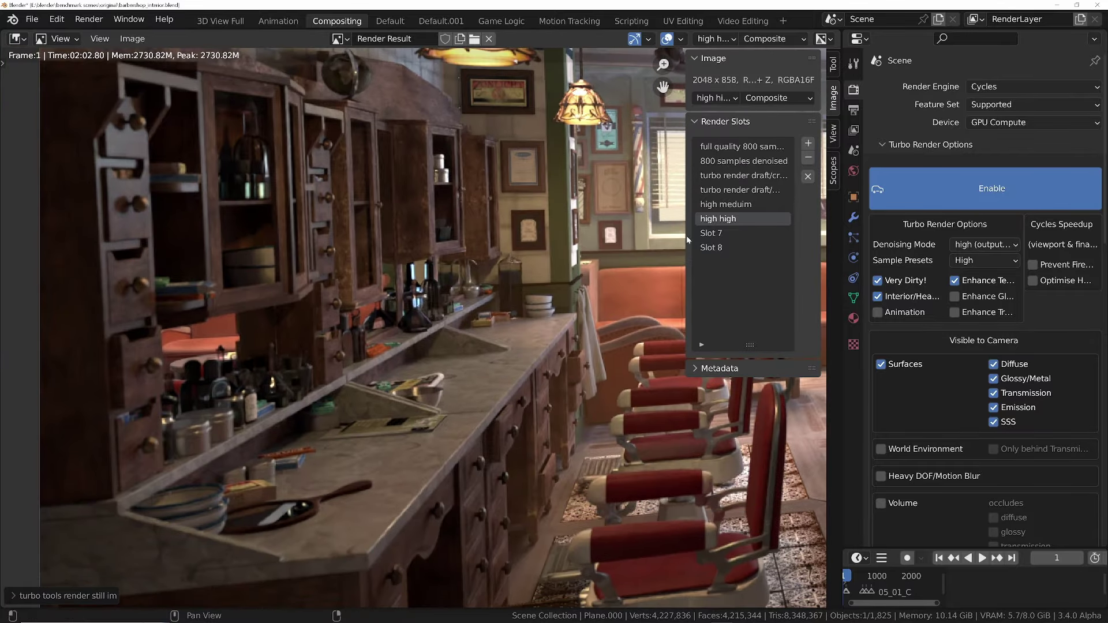
left_click(747, 164)
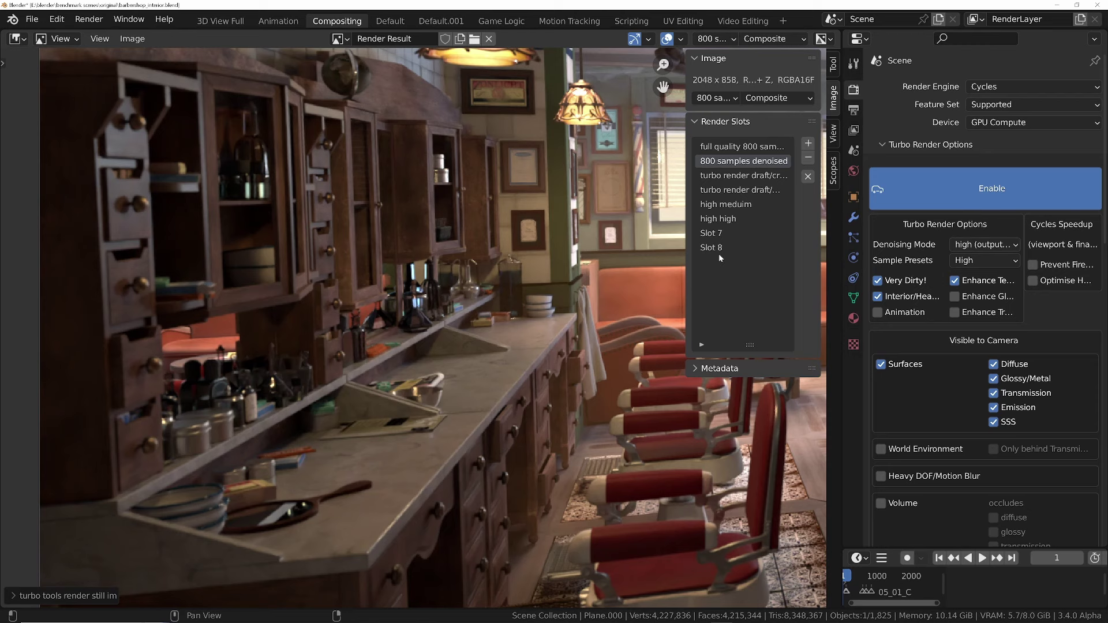
left_click(724, 220)
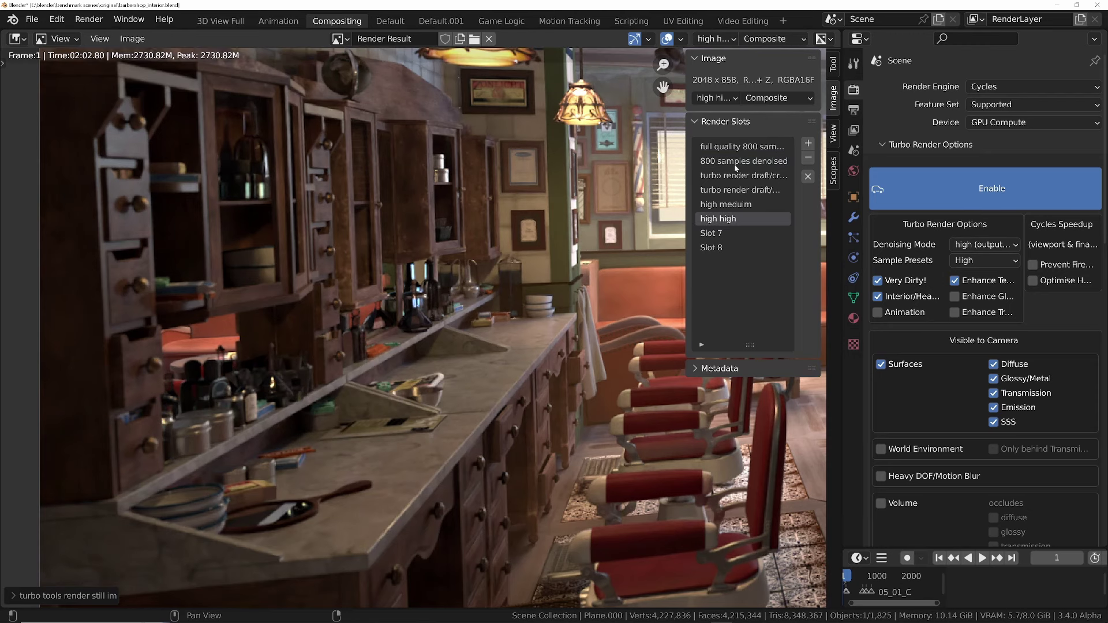
Step: Compare the marble worktop and drawer fronts up close between the "high high" and 800 samples denoised slots
scroll(534, 325, "up", 3)
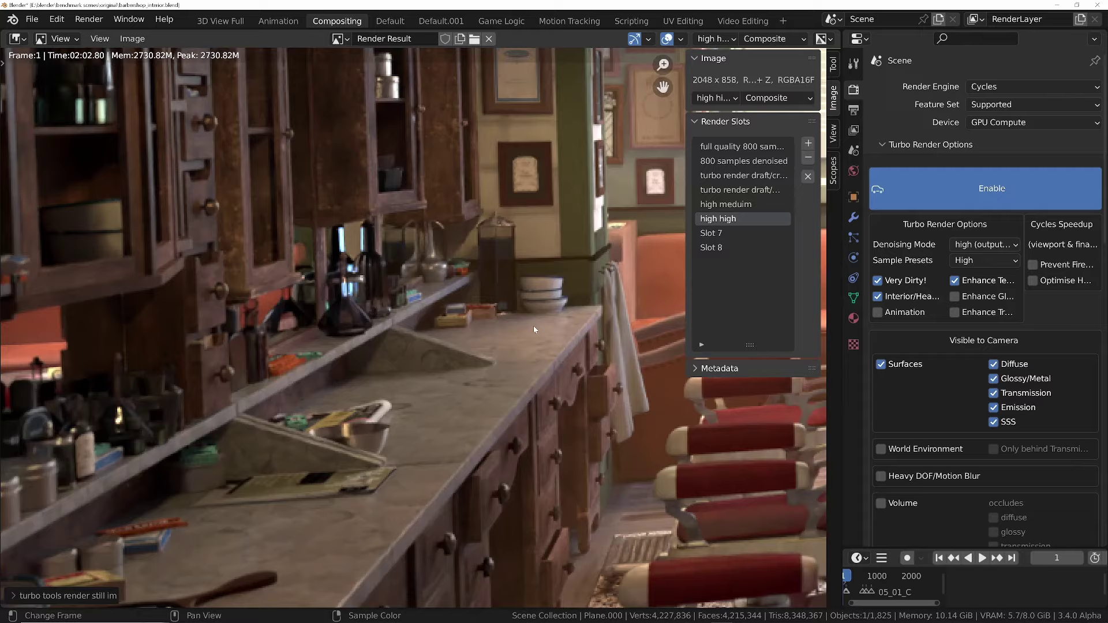
middle_click_drag(589, 401, 561, 230)
left_click(743, 162)
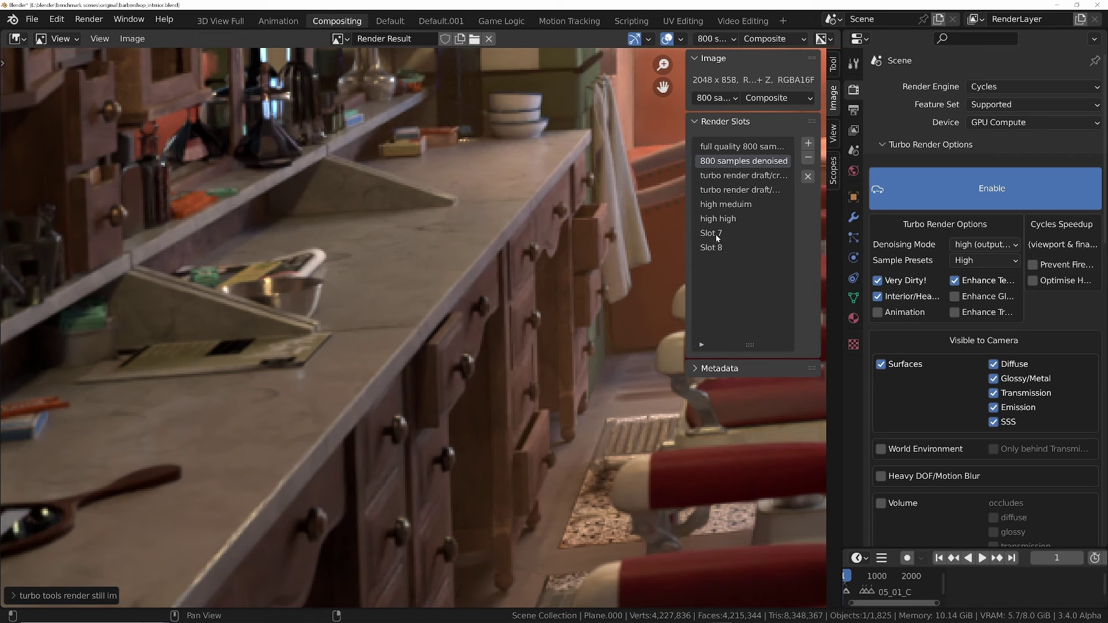
left_click(724, 219)
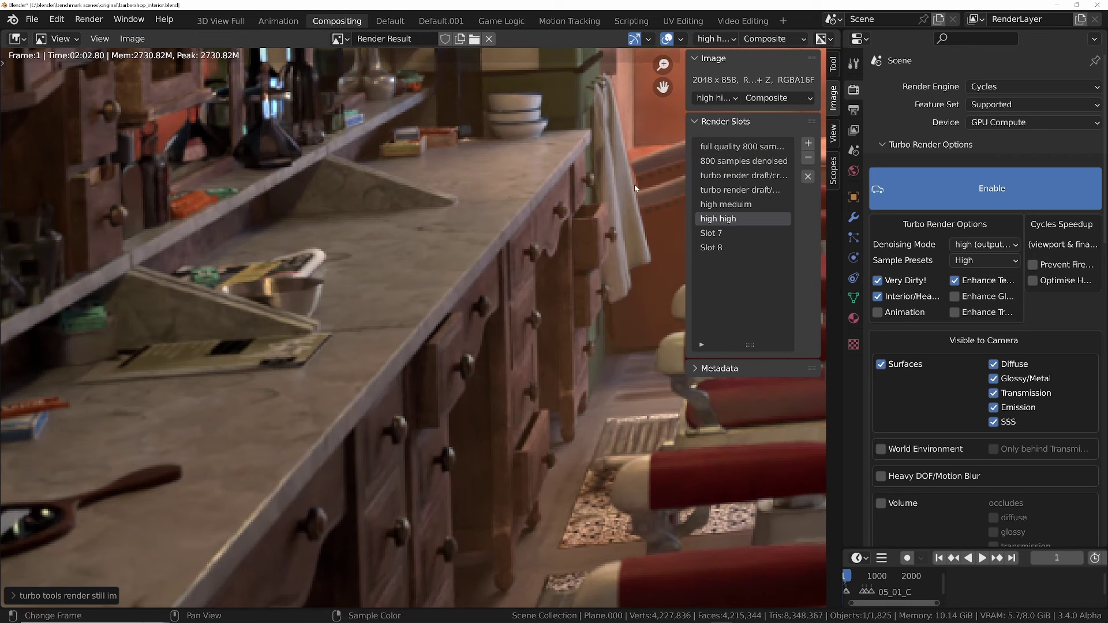
left_click(734, 164)
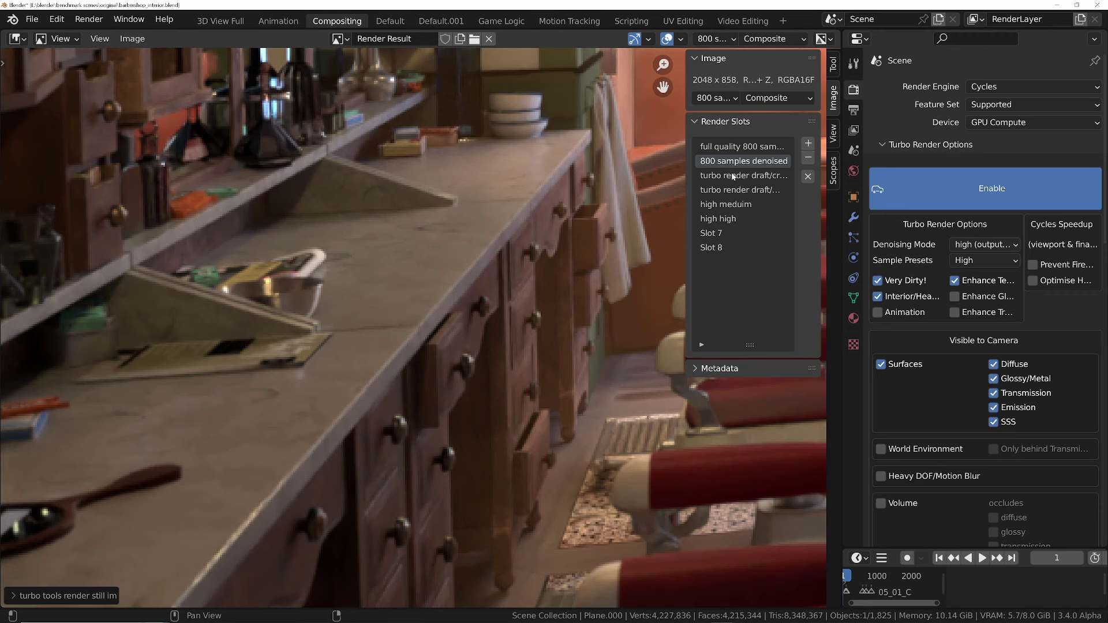
left_click(725, 220)
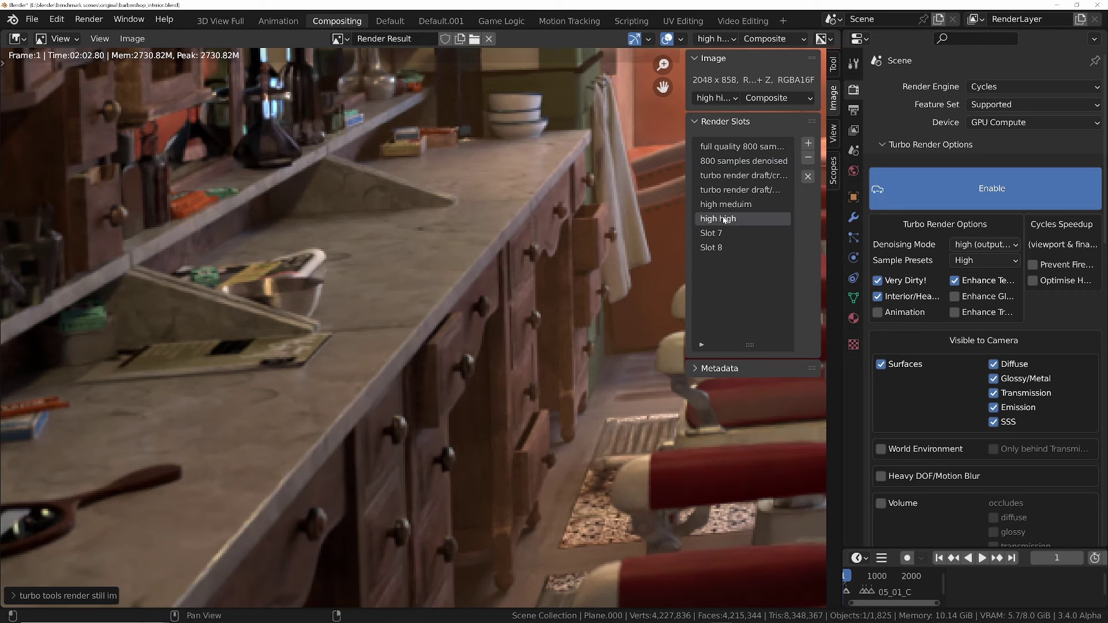
left_click(729, 166)
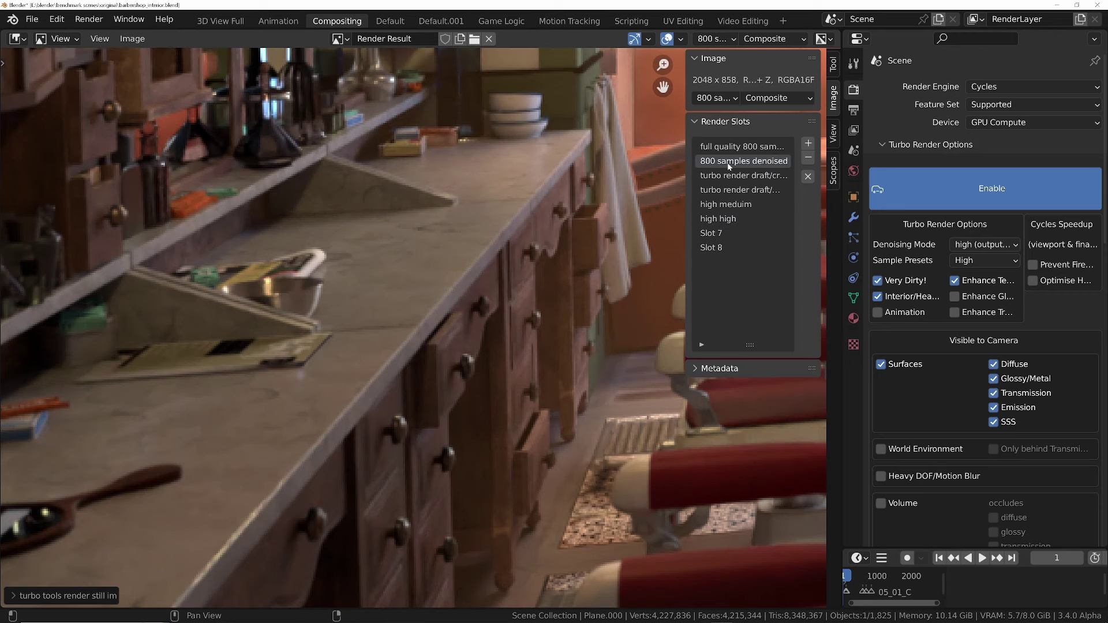
left_click(719, 218)
Step: Compare the back door, picture wall and render time between the "high high" and "high meduim" slots
scroll(407, 278, "down", 5)
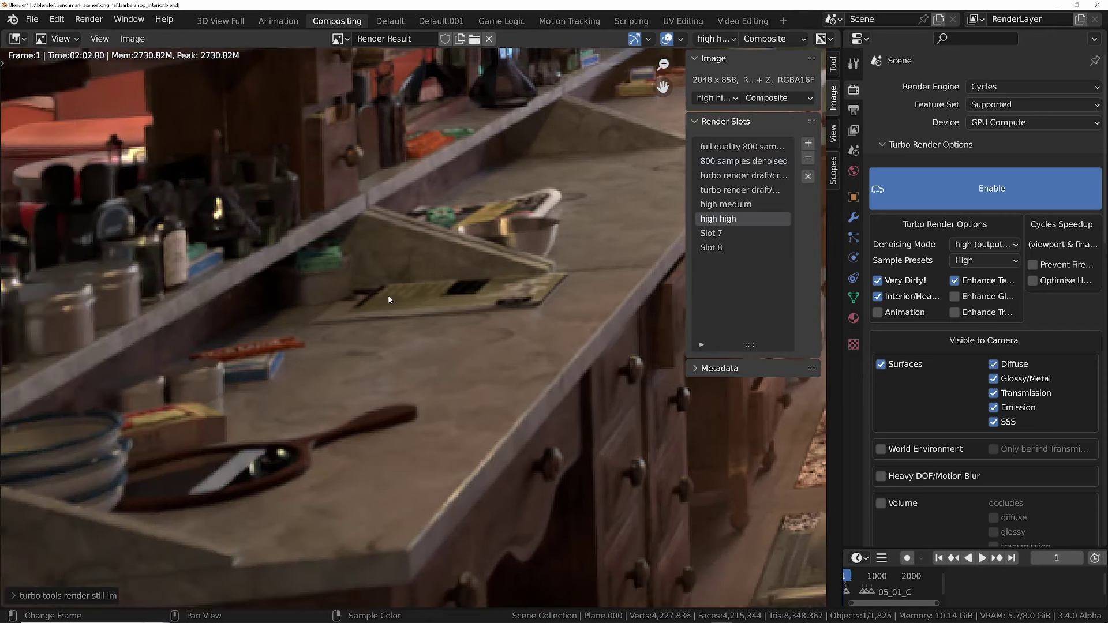
scroll(407, 278, "up", 4)
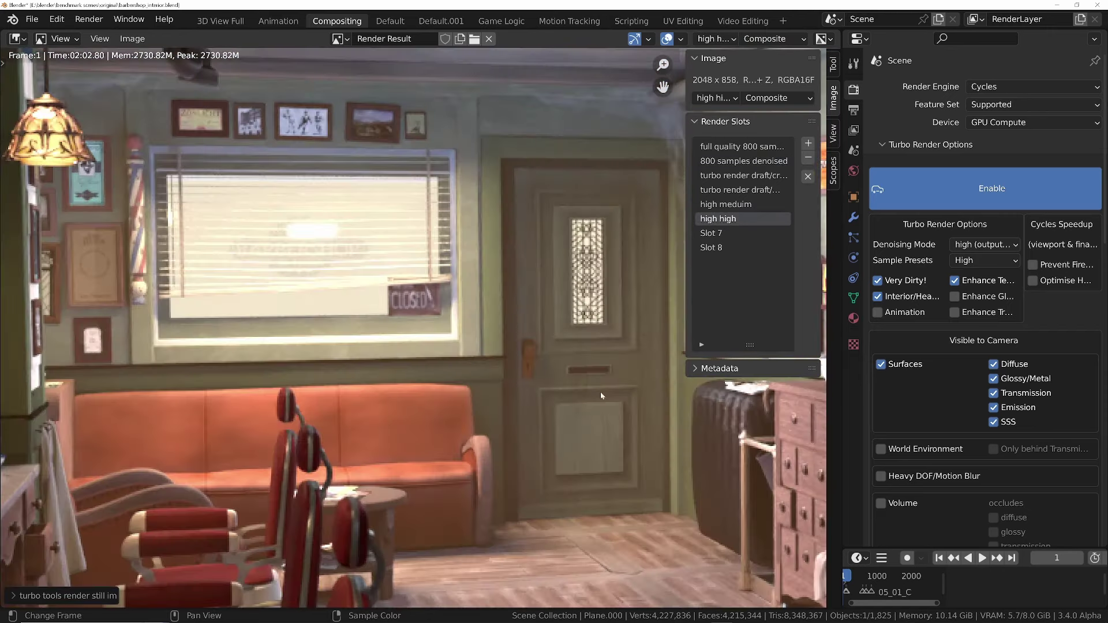
middle_click_drag(601, 393, 252, 388)
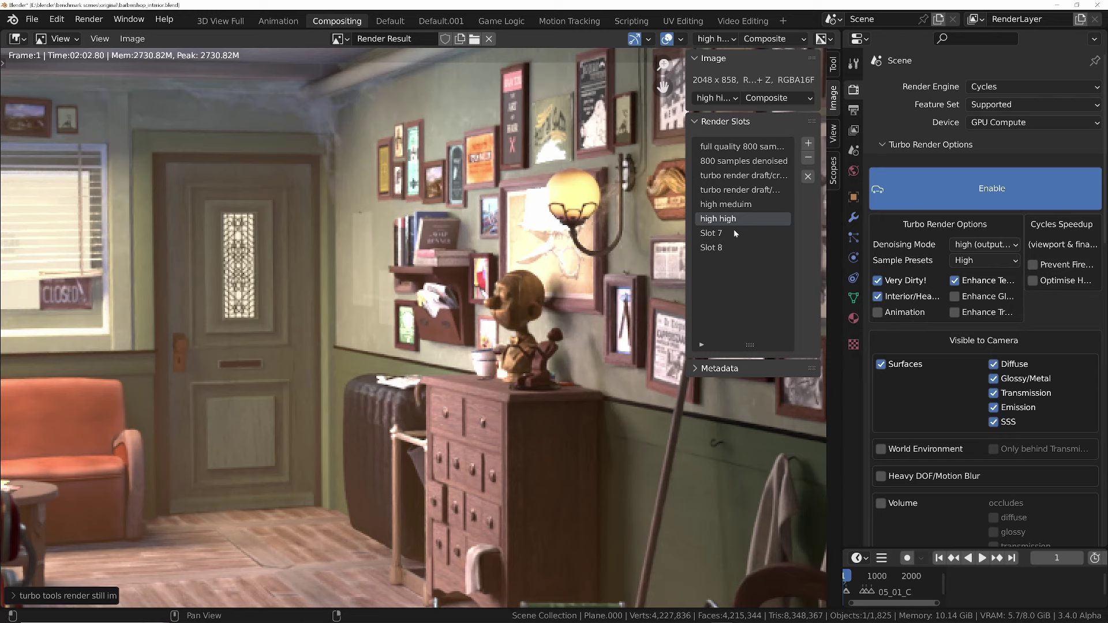
left_click(740, 205)
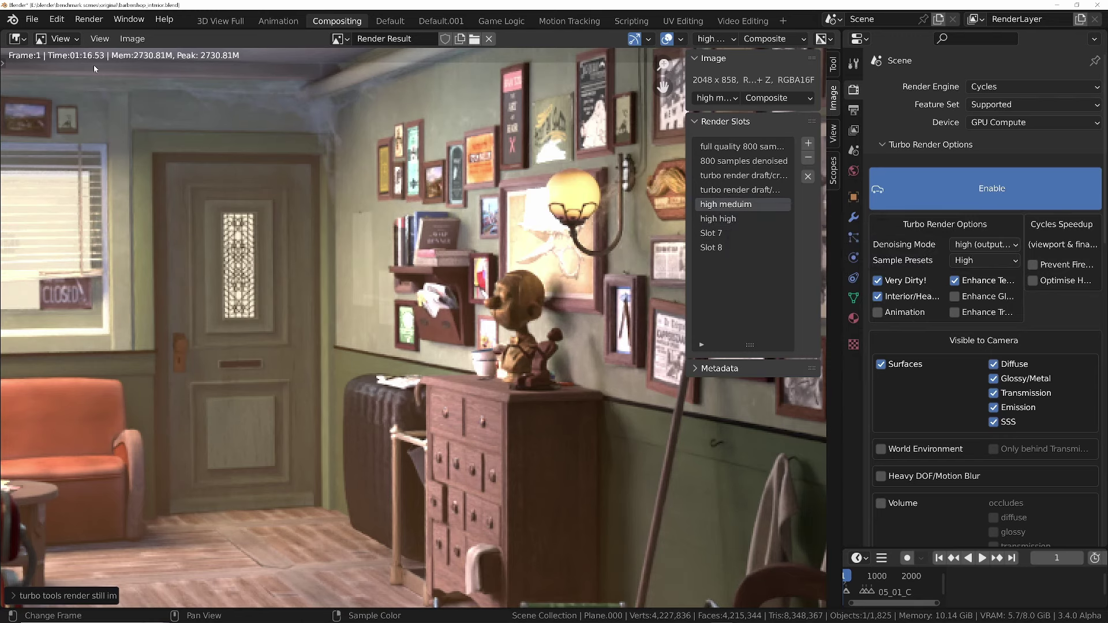
Step: Compare the trolley and armchair between the "high meduim" and "high high" render slots
scroll(254, 290, "down", 5)
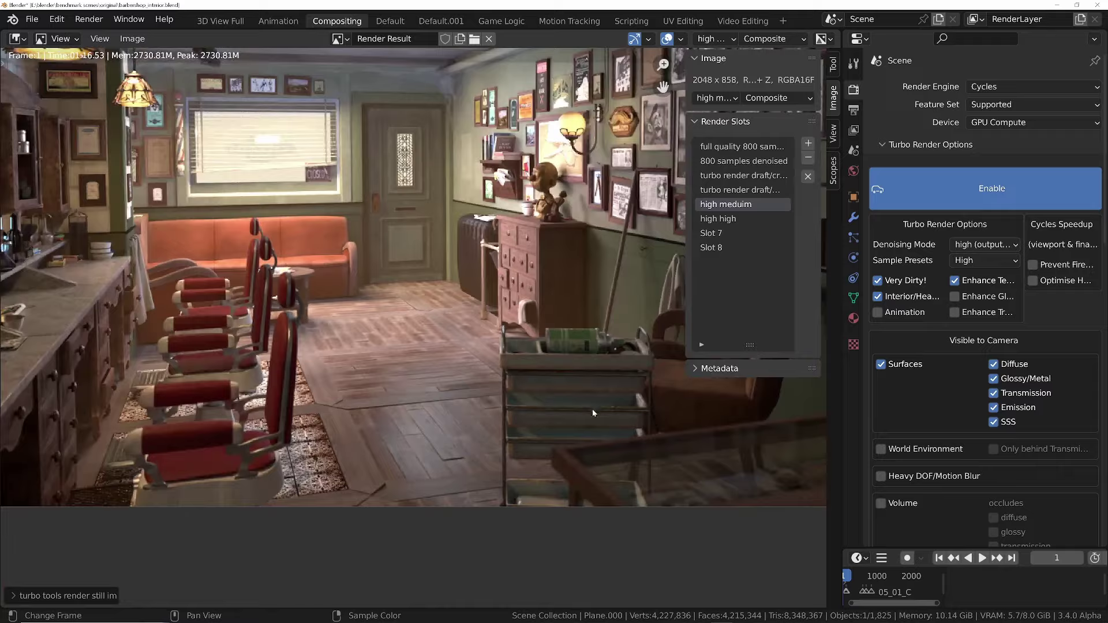
scroll(578, 325, "up", 4)
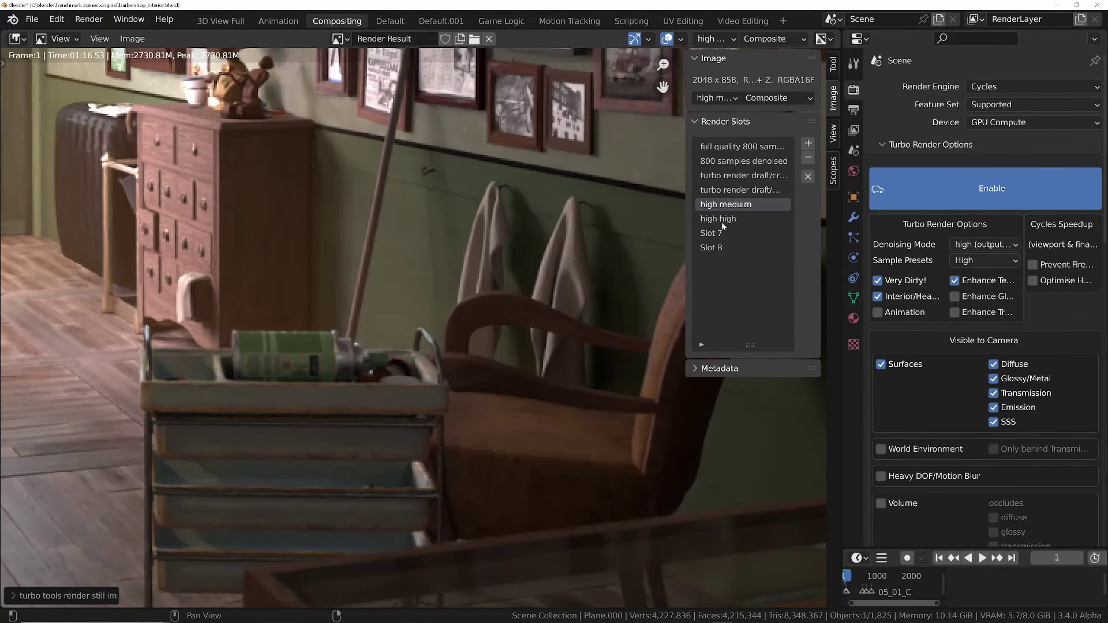
left_click(723, 219)
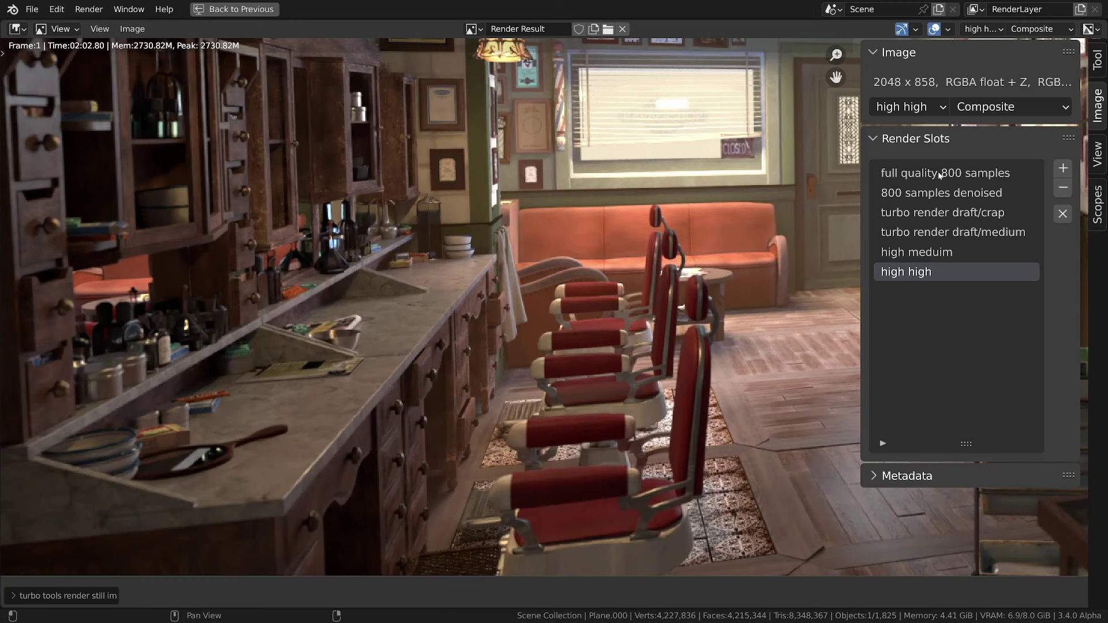
Step: Compare the worktop, chairs and sofa area across the full quality 800 samples, 800 samples denoised and "high high" slots
left_click(940, 175)
left_click(945, 195)
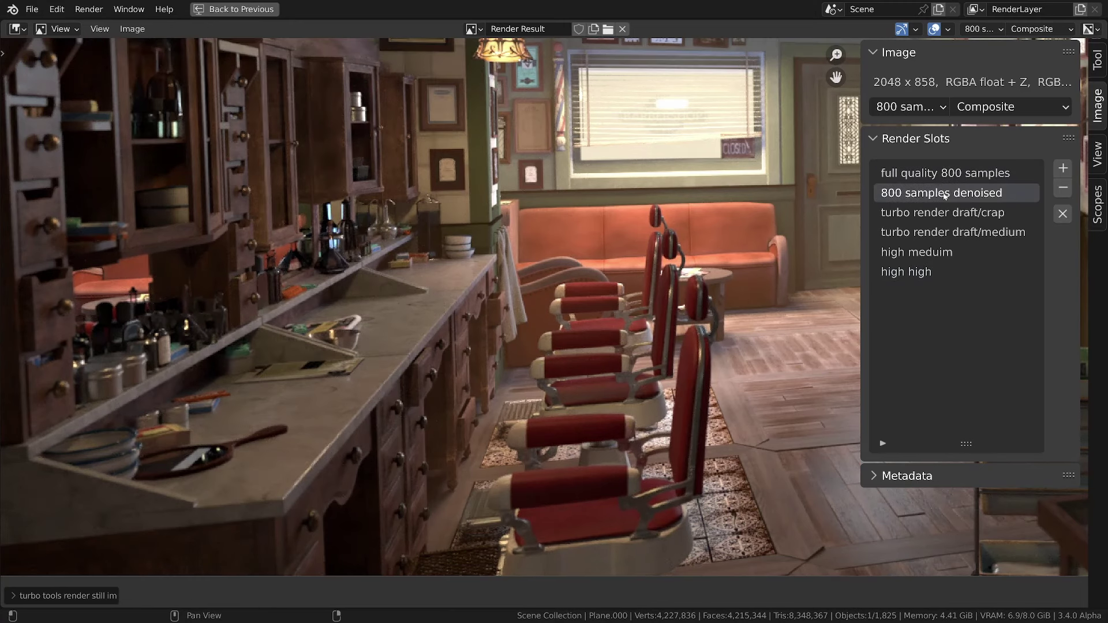
left_click(931, 275)
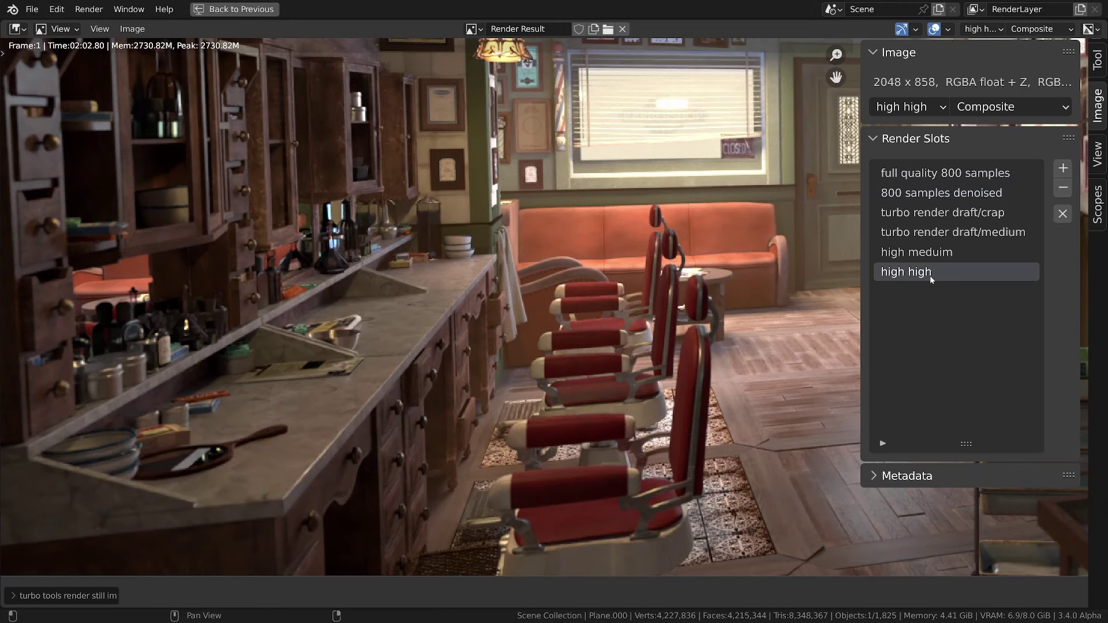
left_click(939, 195)
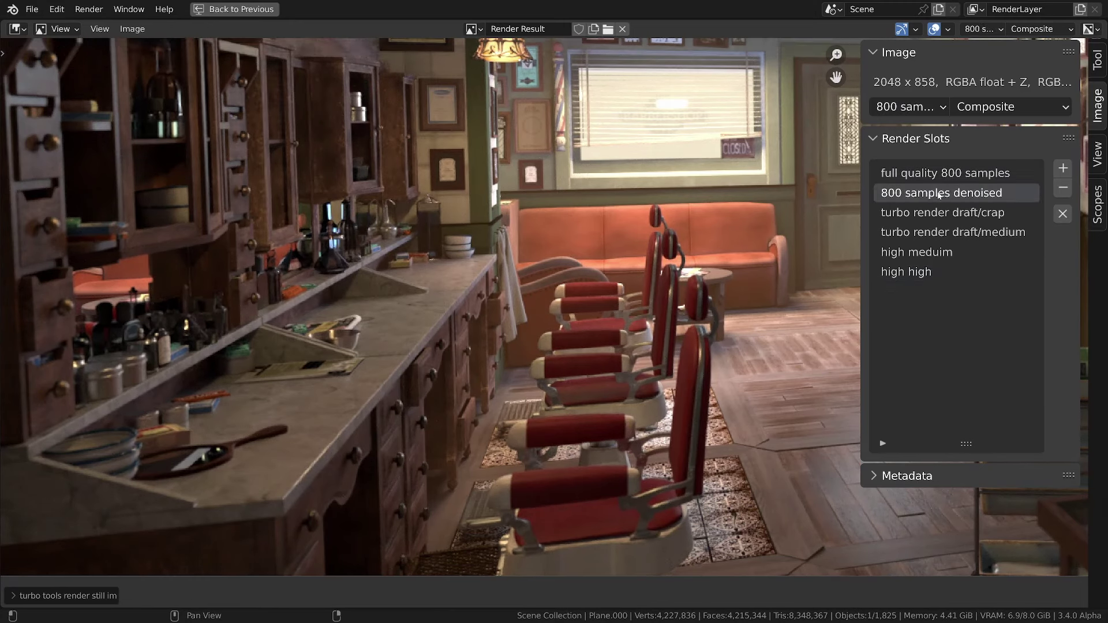
left_click(922, 275)
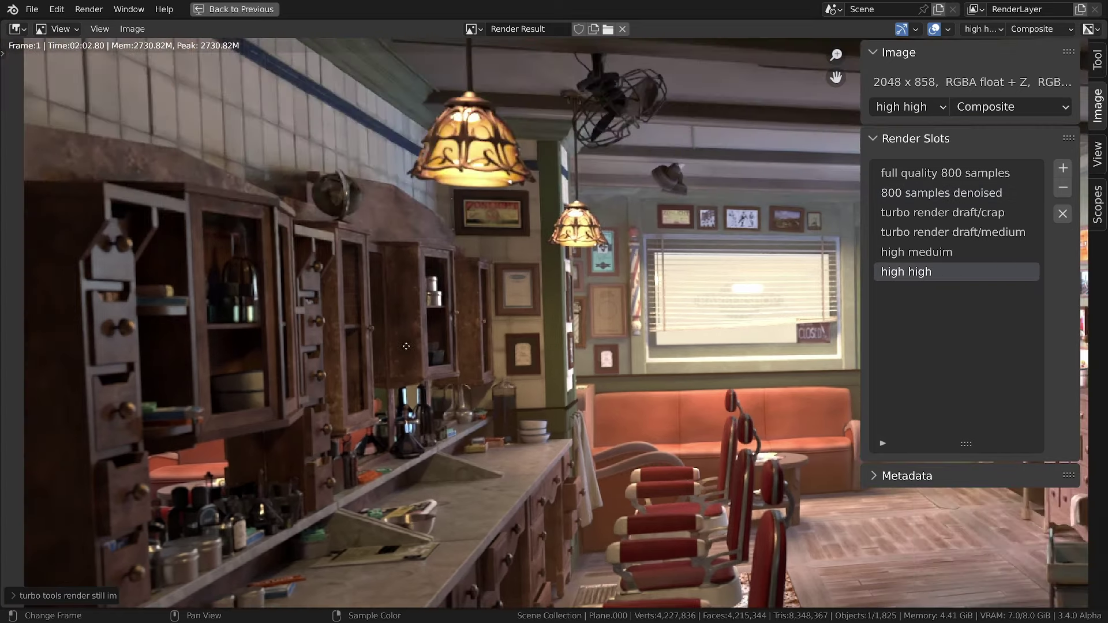
Step: Compare the ceiling beams and upper picture wall between the 800 samples denoised and "high high" slots
middle_click_drag(406, 347, 414, 369)
middle_click_drag(678, 209, 338, 340)
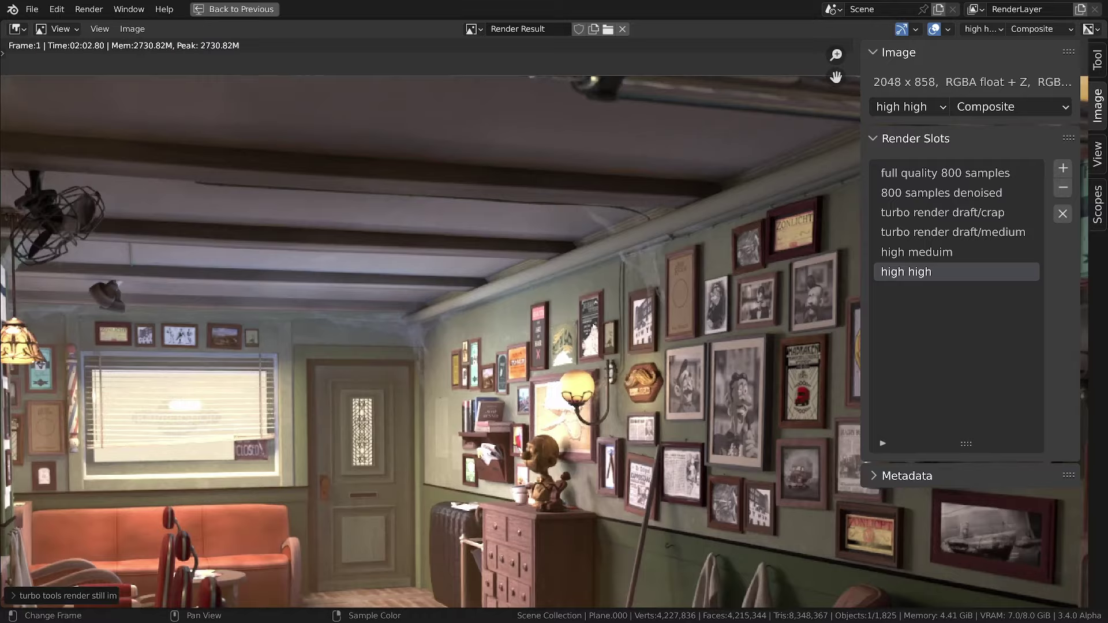
middle_click_drag(610, 290, 539, 293, "ctrl")
left_click(937, 194)
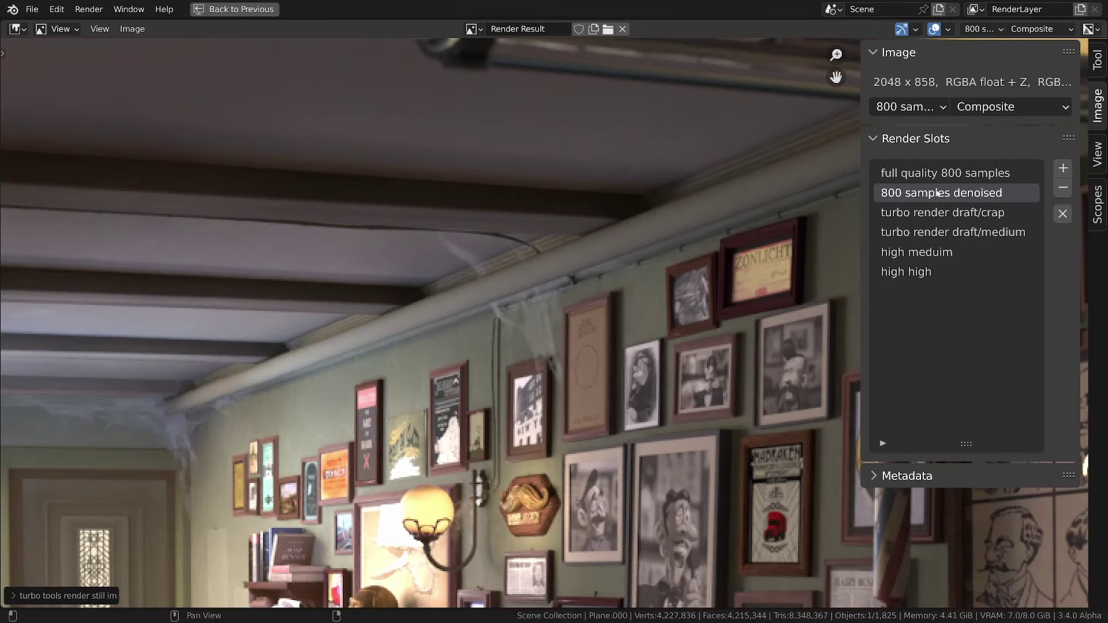
left_click(925, 275)
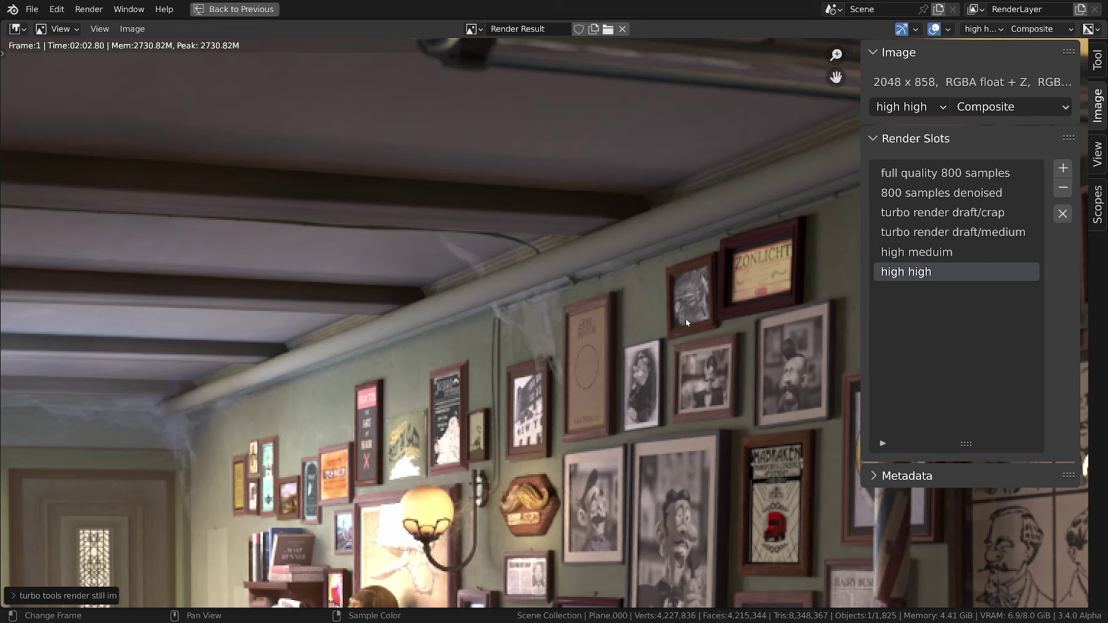
Step: Compare the cobwebbed ceiling corner above the door across the 800 samples denoised, both turbo render draft, "high meduim" and "high high" slots
scroll(37, 482, "up", 3)
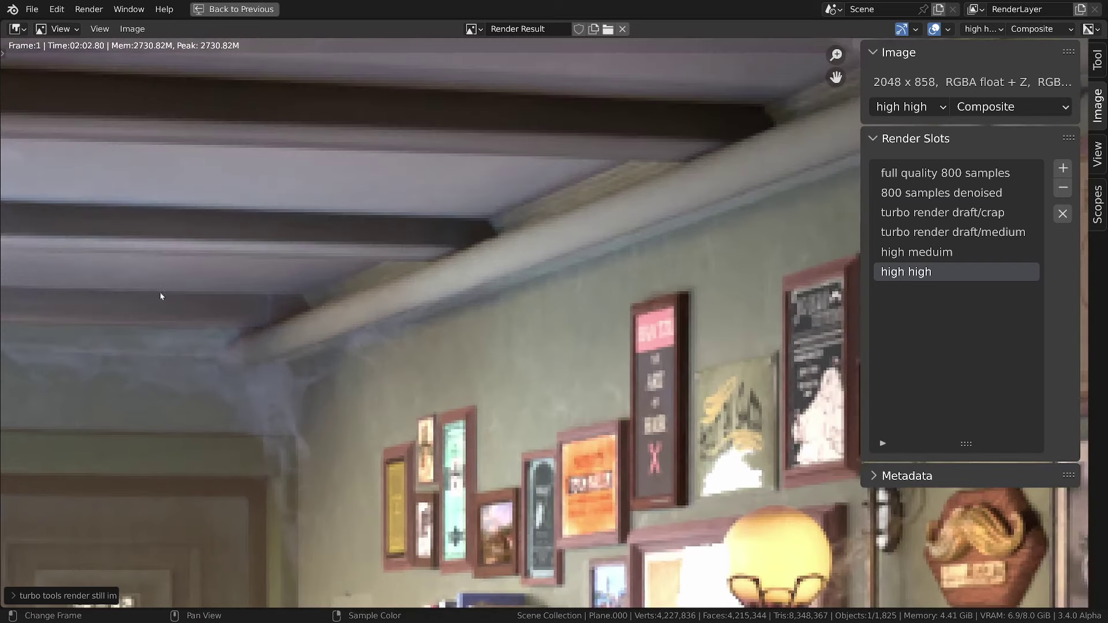
middle_click_drag(514, 358, 674, 277)
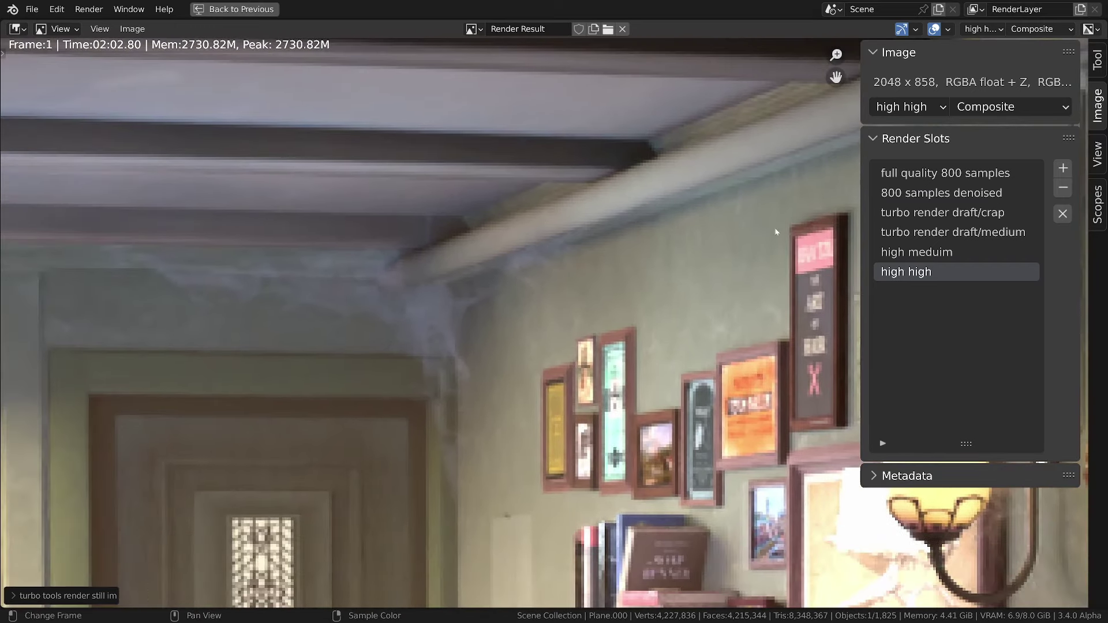
left_click(894, 194)
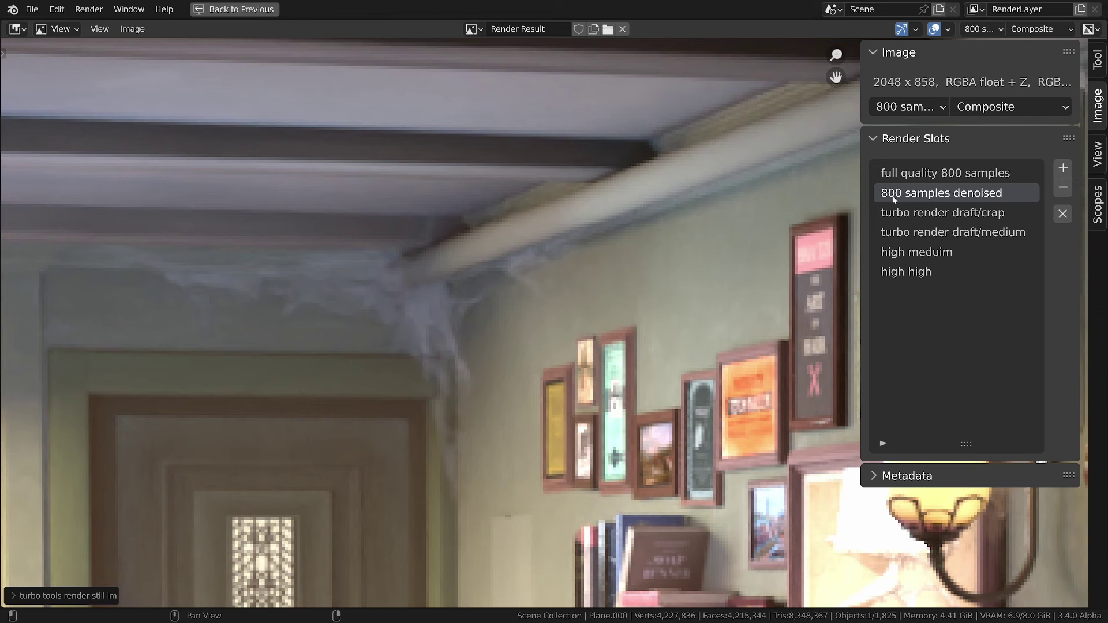
left_click(900, 218)
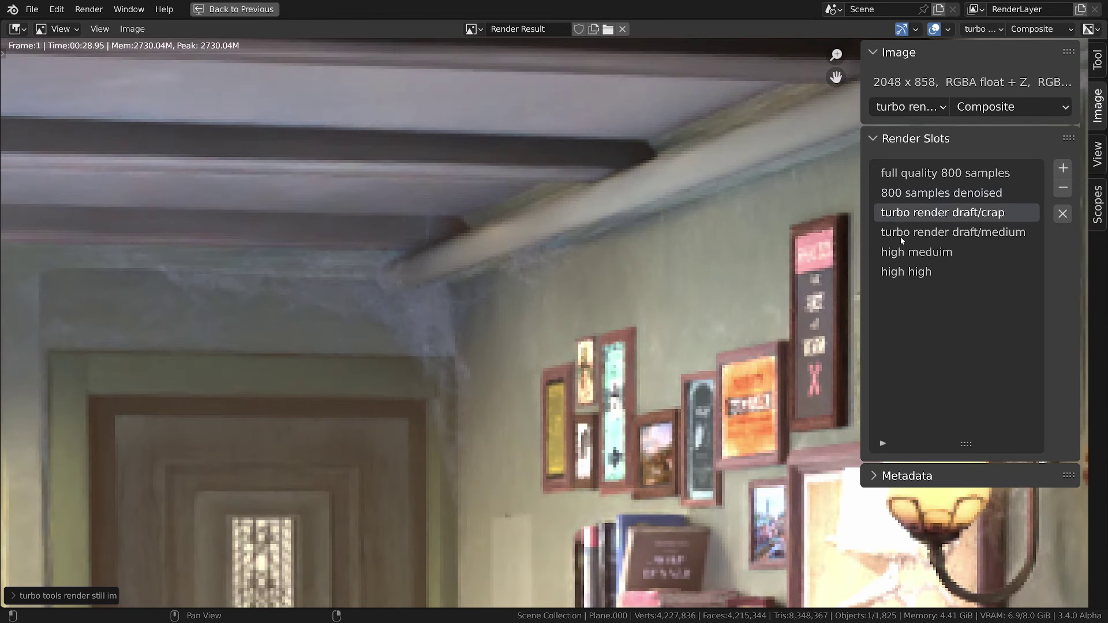
left_click(901, 234)
left_click(903, 254)
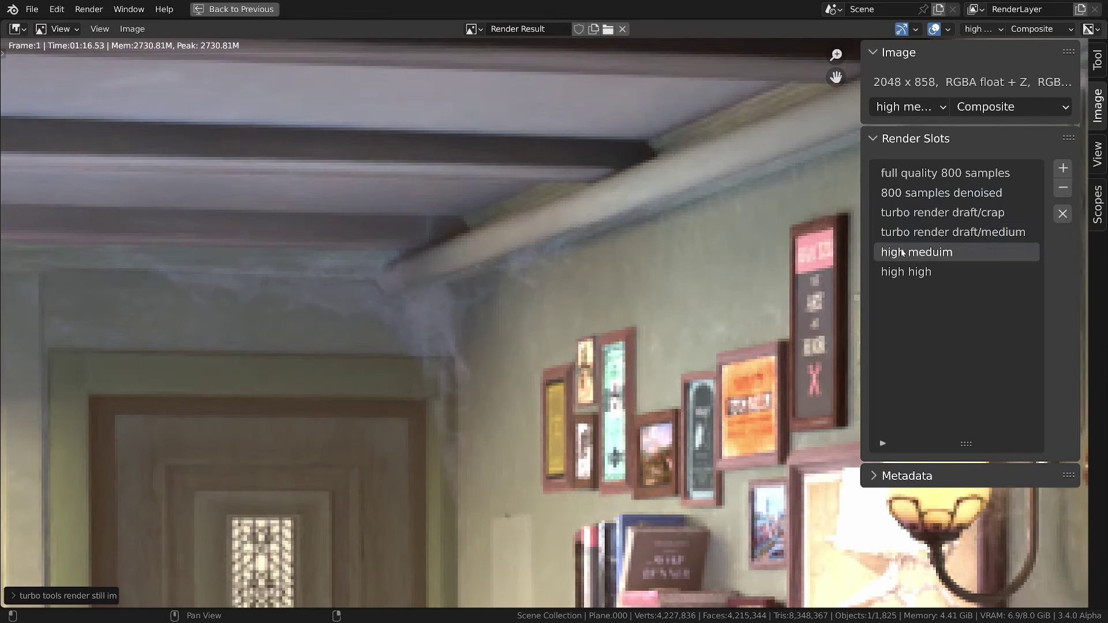
left_click(900, 274)
left_click(911, 201)
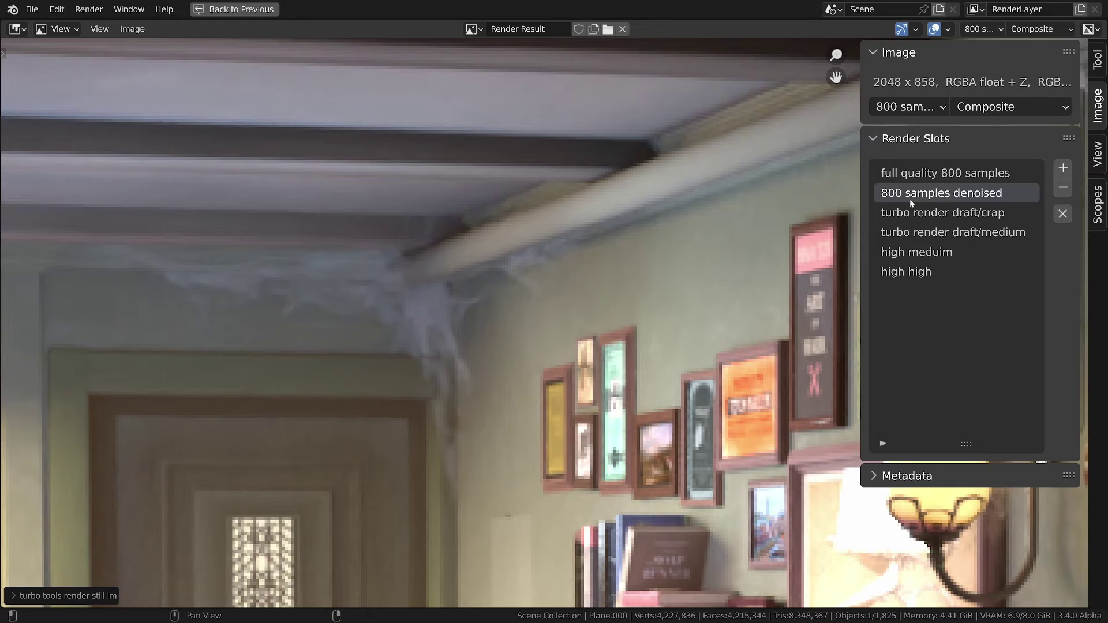
left_click(904, 274)
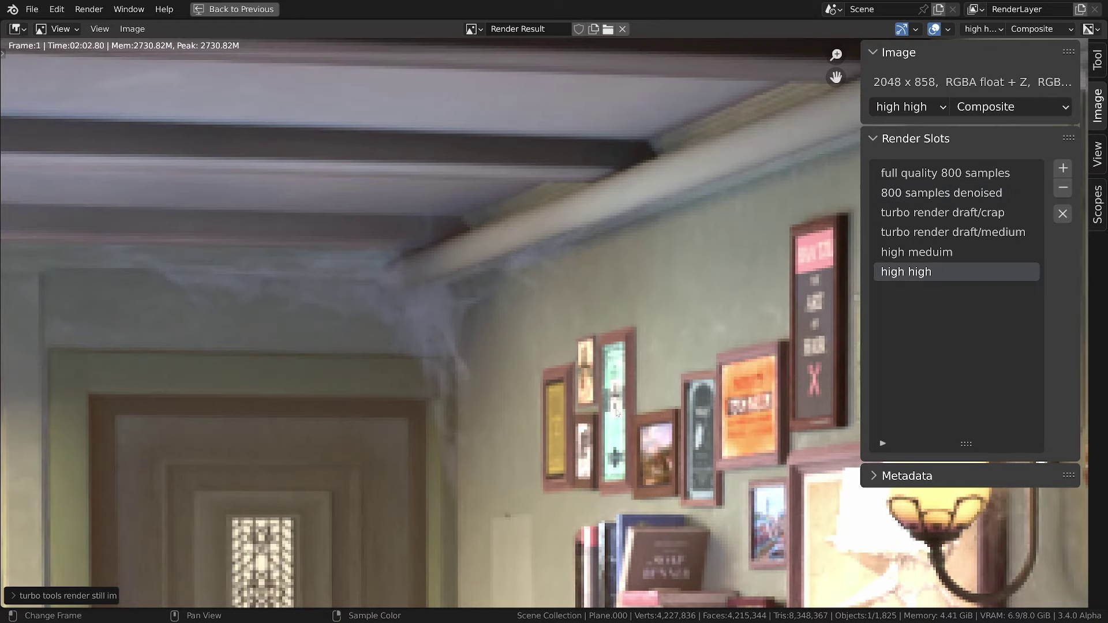
Step: Compare the back door, sofa end and wooden floor between the "high high" and 800 samples denoised slots
scroll(612, 427, "down", 3)
middle_click_drag(471, 549, 567, 259)
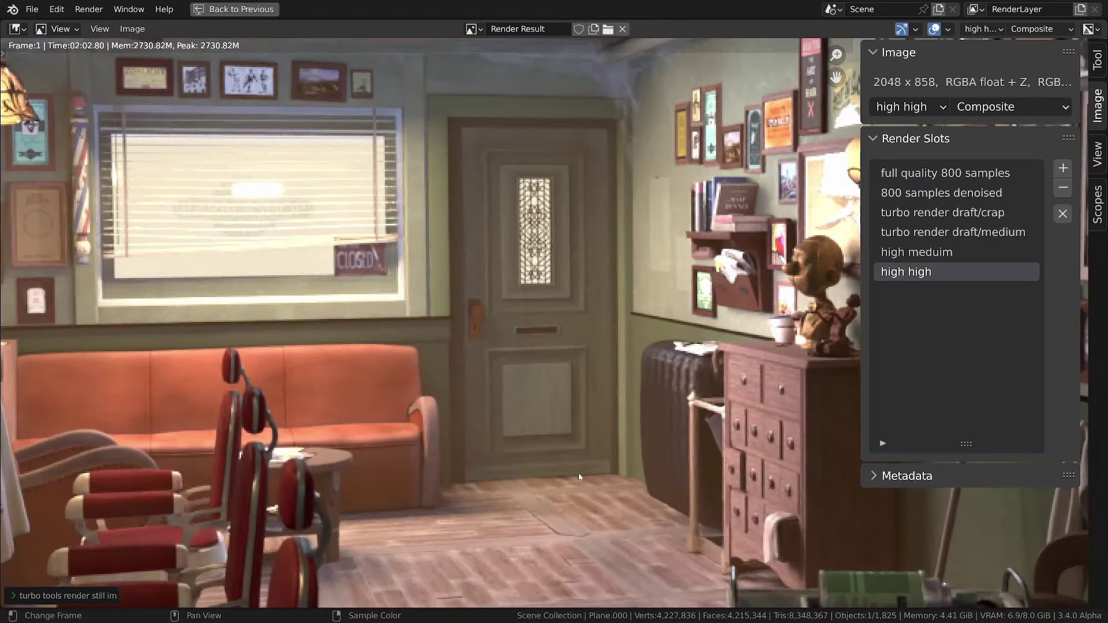
middle_click_drag(580, 477, 595, 370)
middle_click_drag(598, 433, 496, 398, "ctrl")
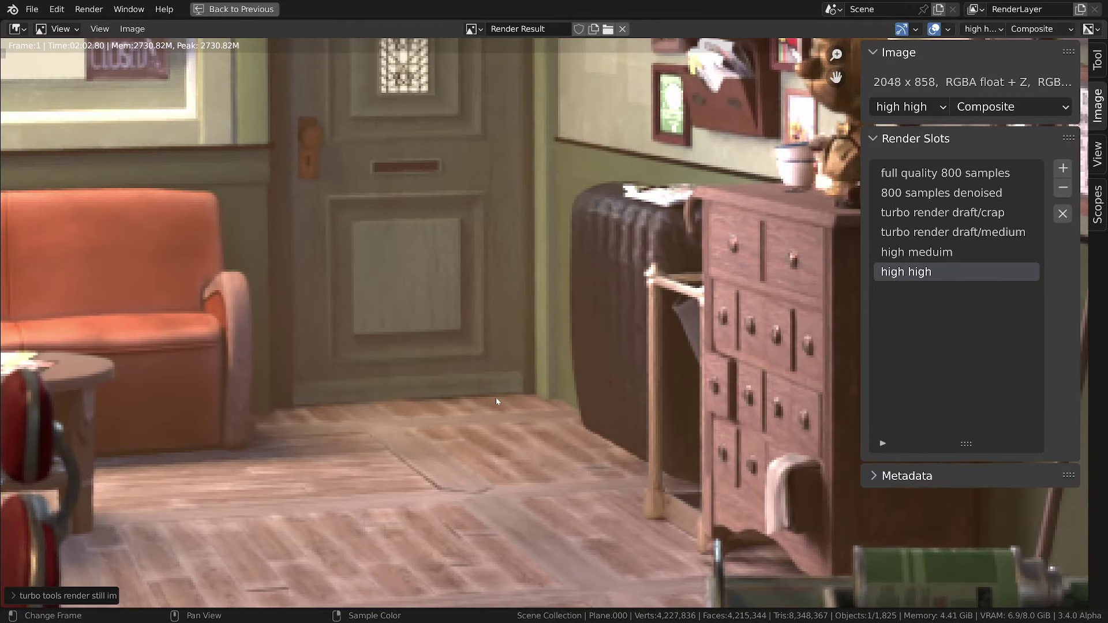
left_click(911, 196)
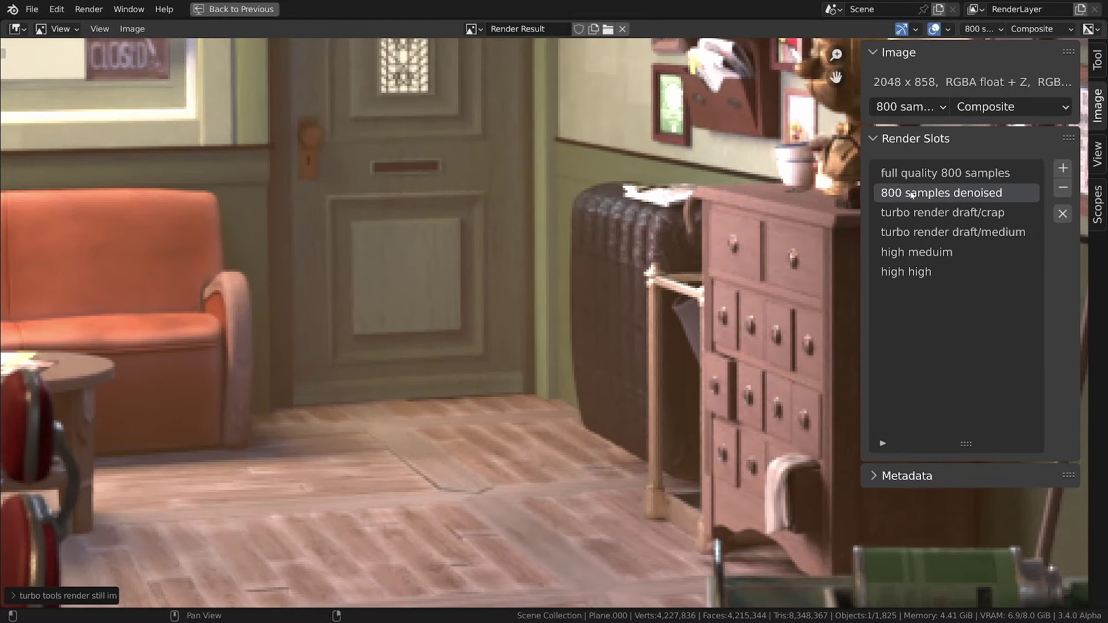
middle_click_drag(488, 494, 502, 382)
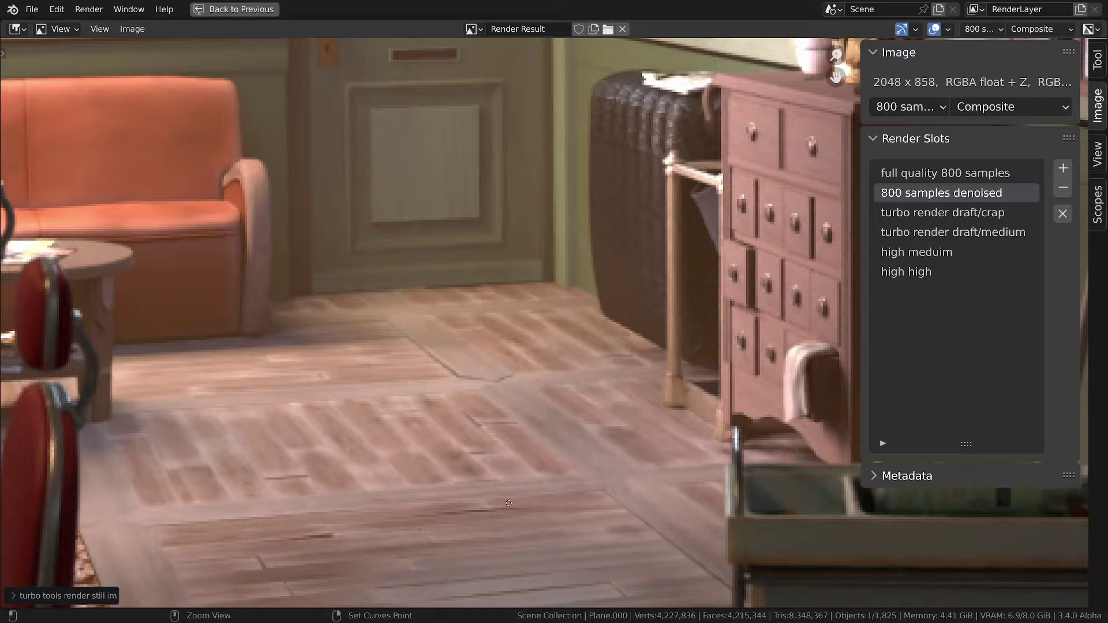
Step: Compare the drawer cabinet, dark suitcase and nearby floorboards up close across the 800 samples denoised, "high high" and "high meduim" slots
middle_click_drag(478, 518, 490, 471, "ctrl")
middle_click_drag(631, 363, 428, 467)
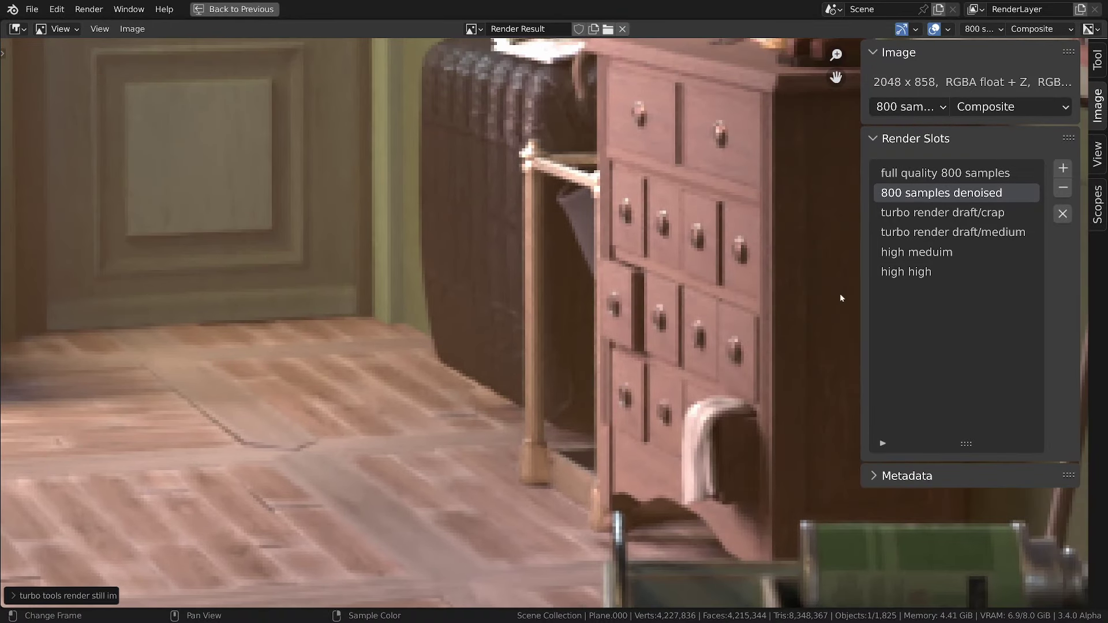
left_click(896, 273)
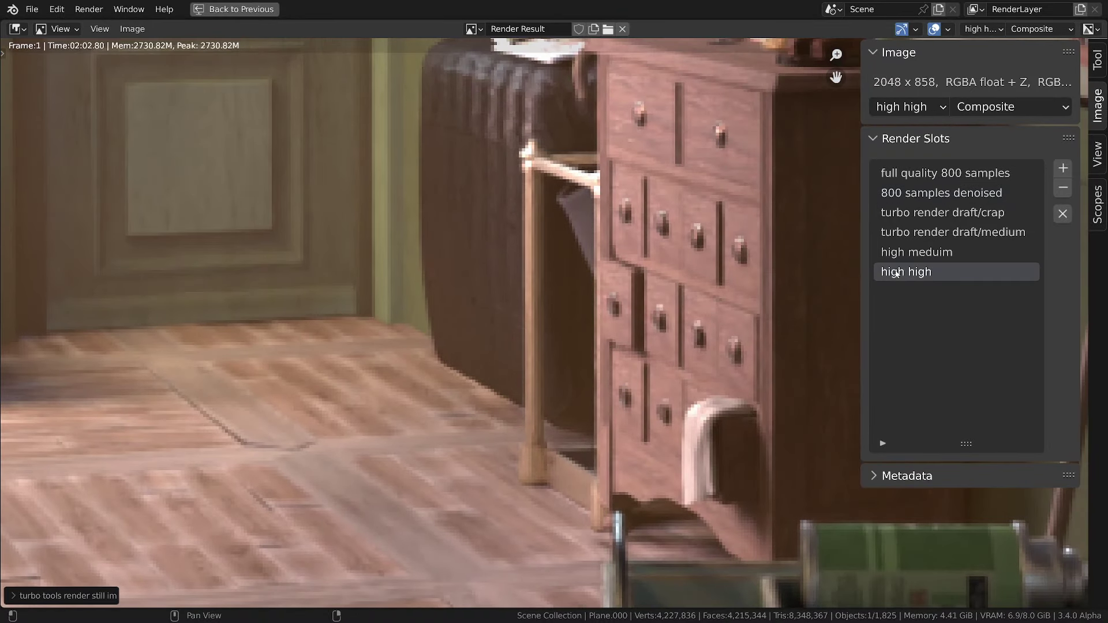
left_click(907, 196)
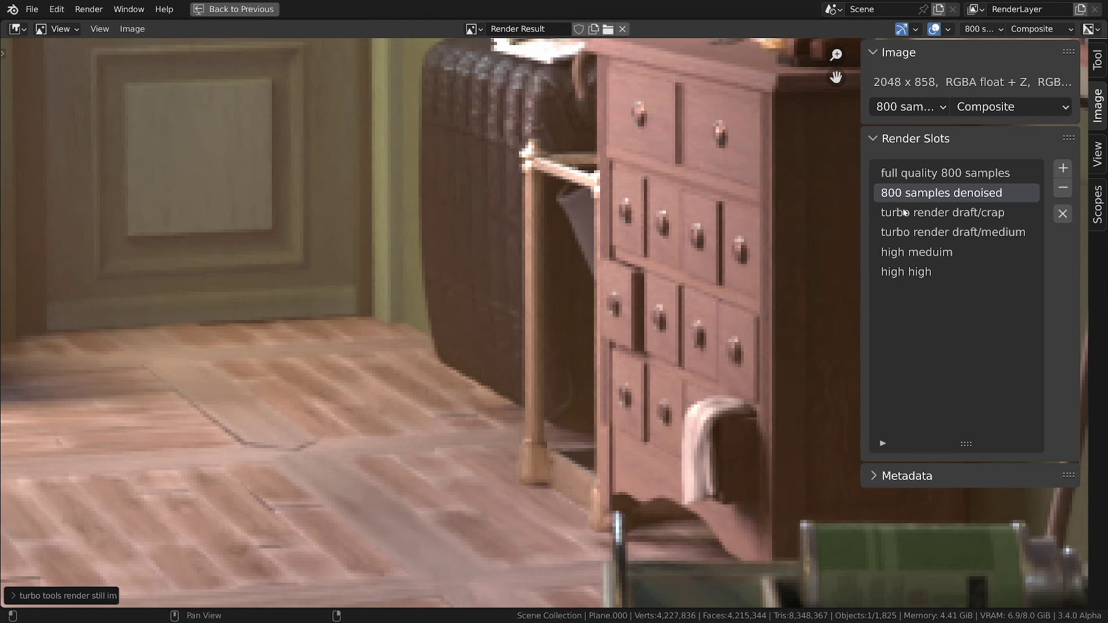
left_click(899, 273)
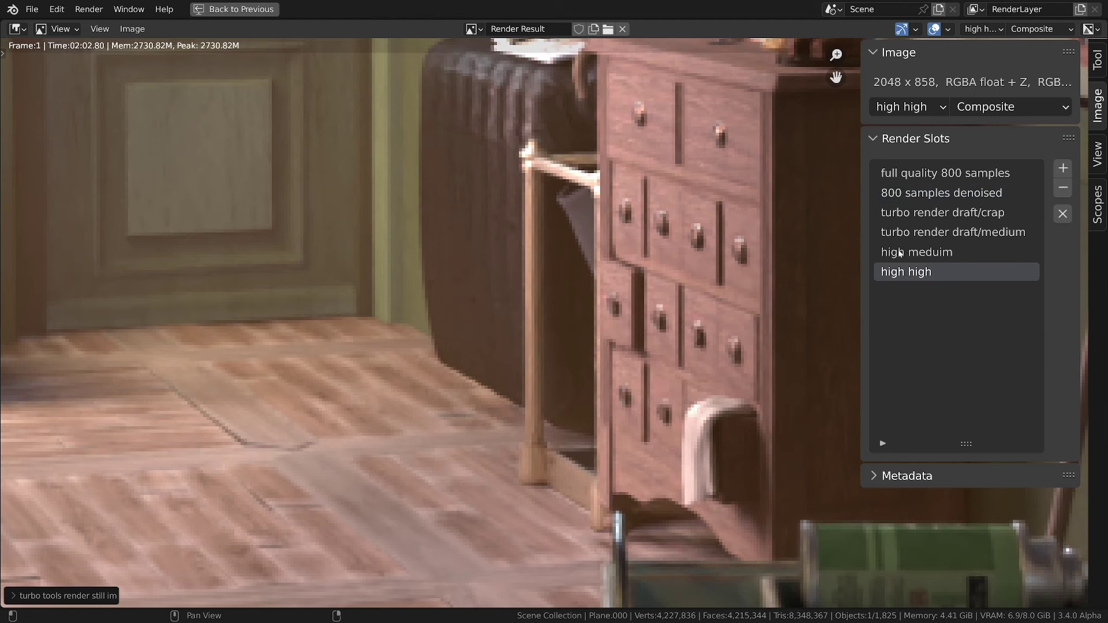
left_click(901, 253)
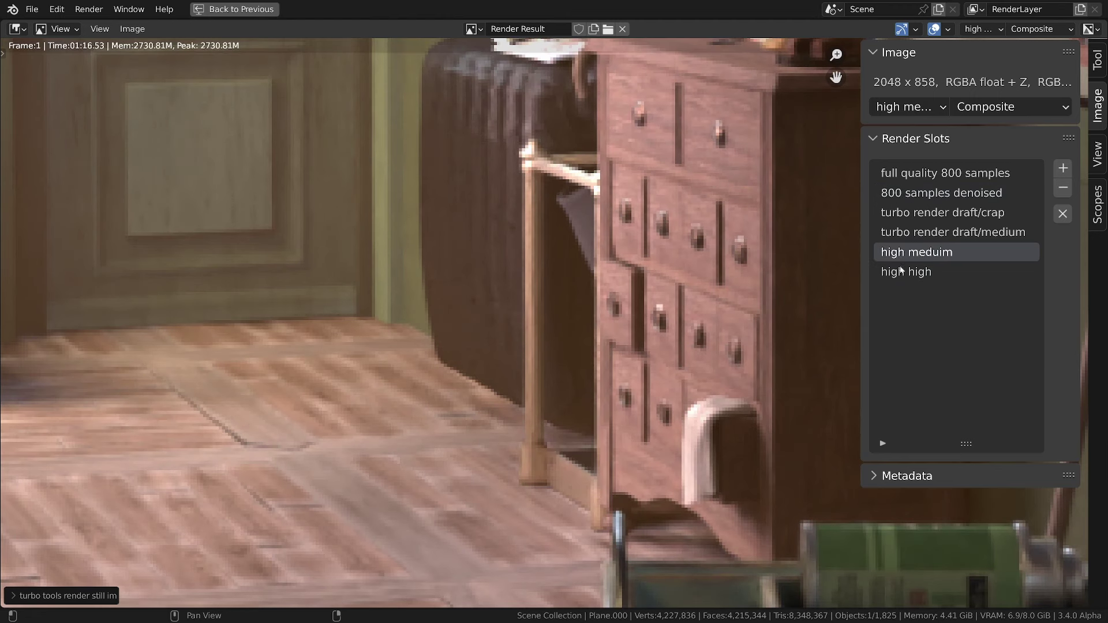
left_click(901, 271)
left_click(903, 254)
left_click(909, 195)
Step: Compare the trolley, brown armchair and glass-topped table across the 800 samples denoised, "high meduim" and "high high" slots
middle_click_drag(595, 211, 248, 291, "ctrl")
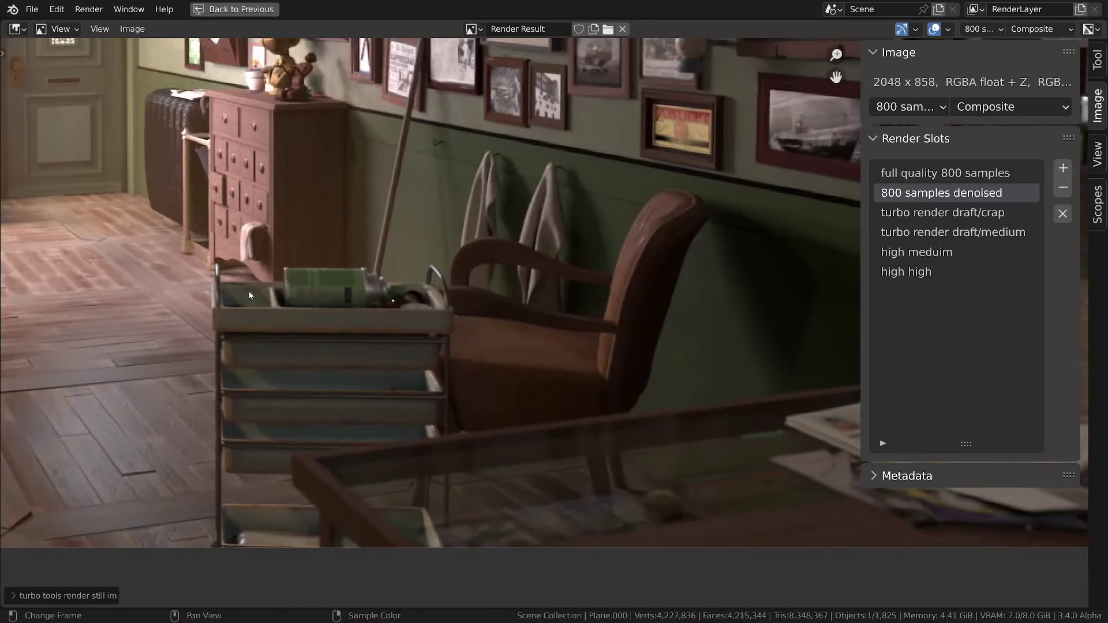
middle_click_drag(424, 448, 464, 350, "ctrl")
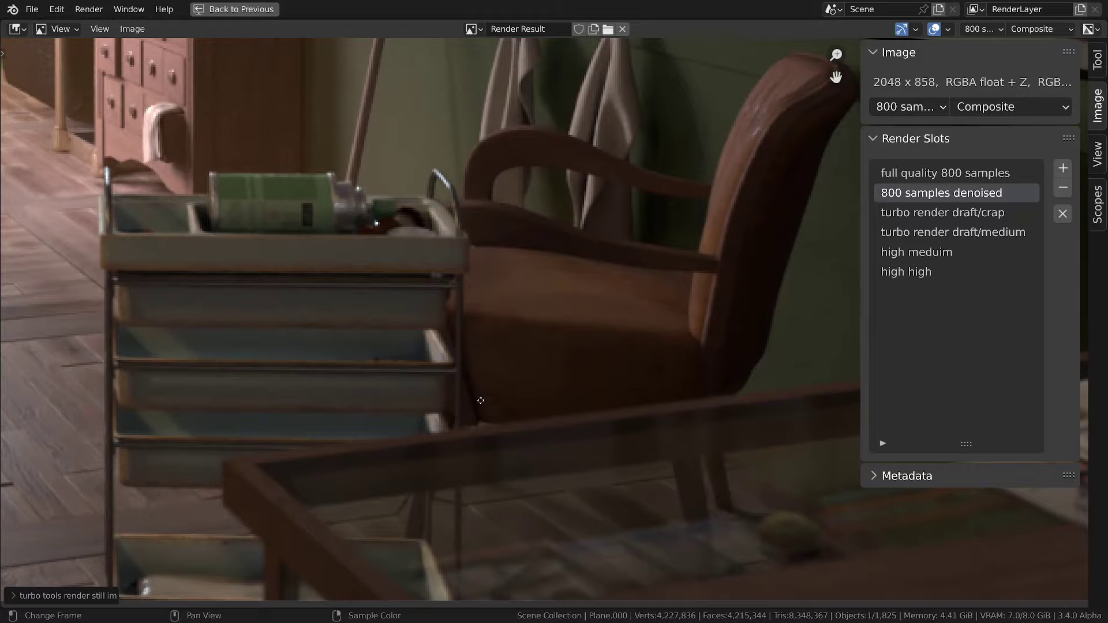
middle_click_drag(496, 418, 436, 389)
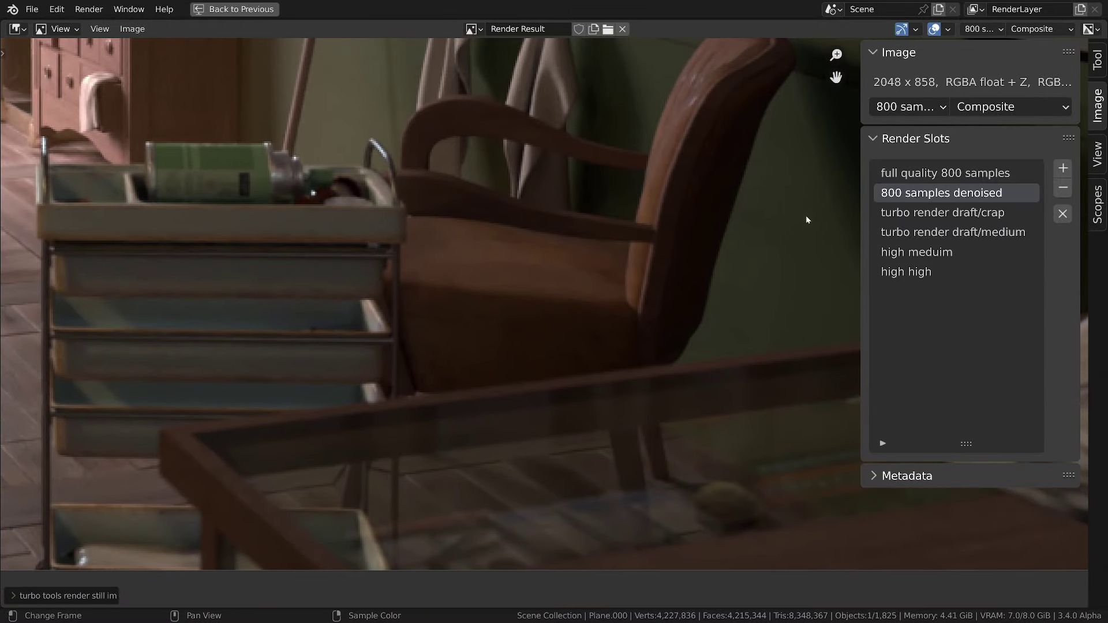
left_click(913, 253)
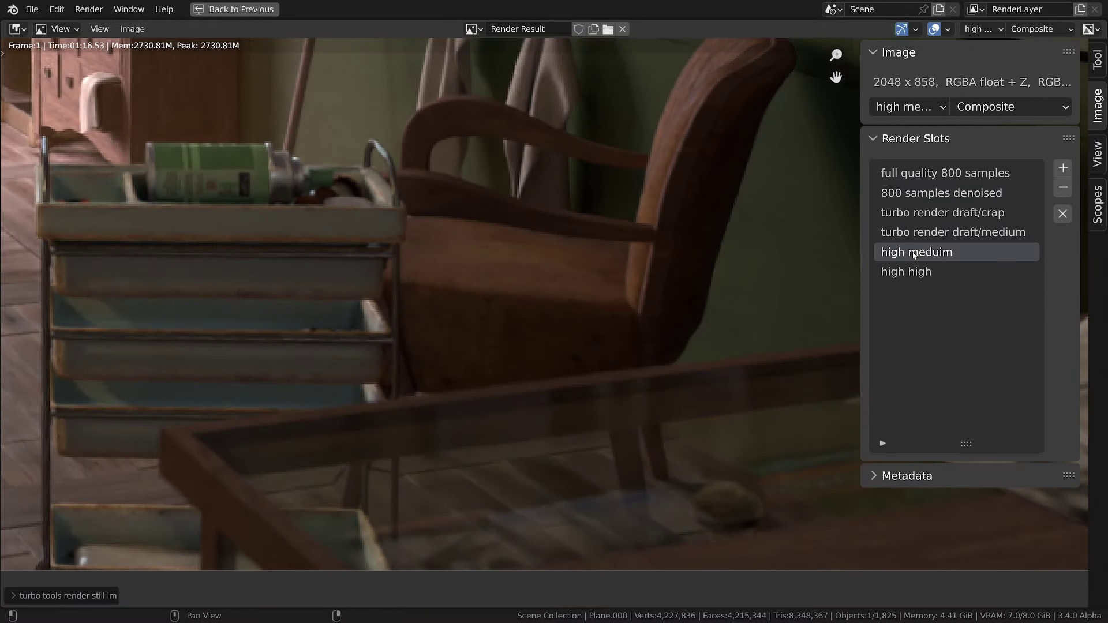
left_click(911, 272)
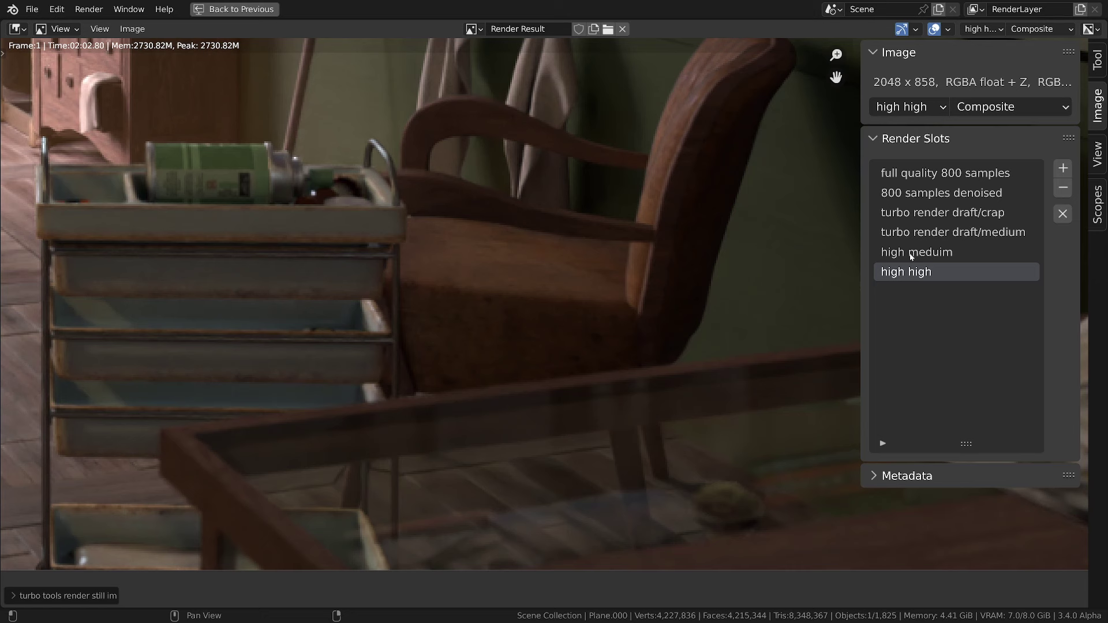
left_click(918, 195)
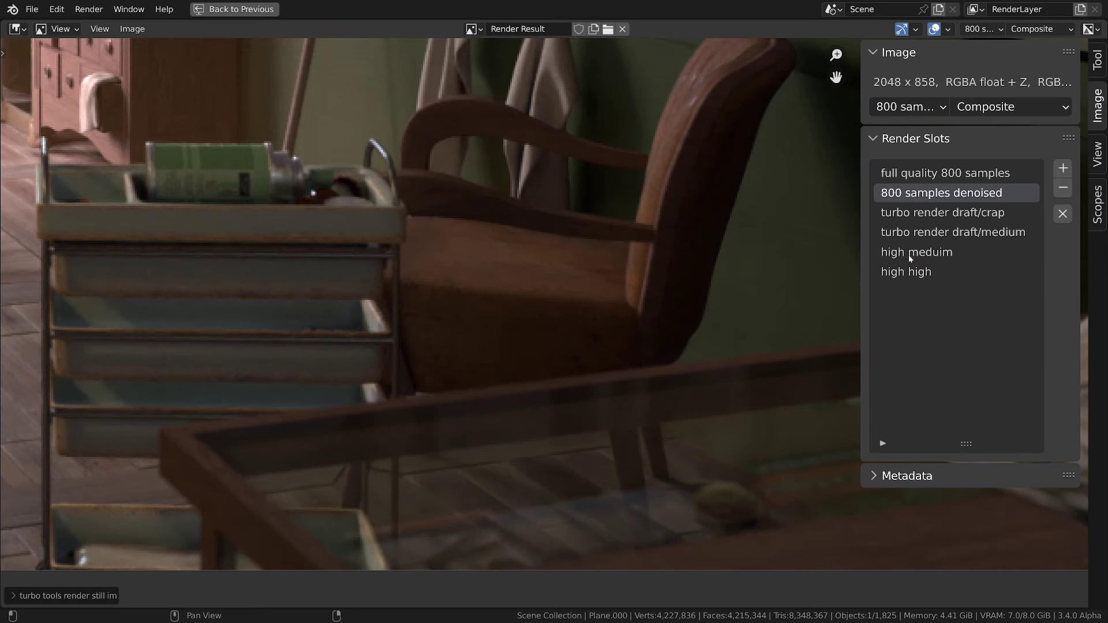
left_click(904, 277)
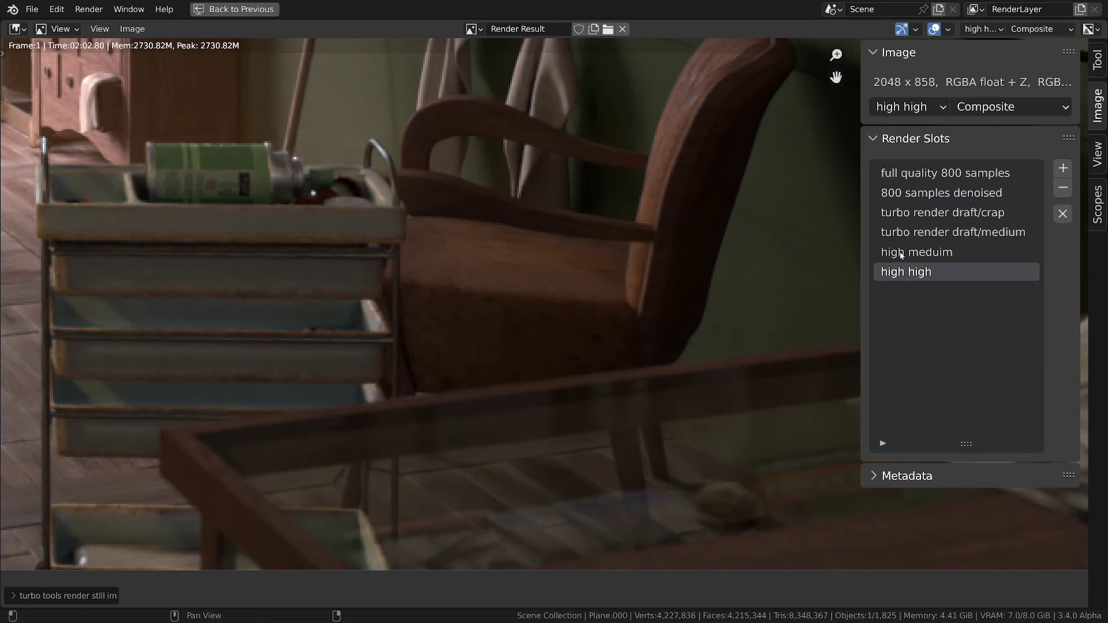
left_click(902, 254)
left_click(905, 196)
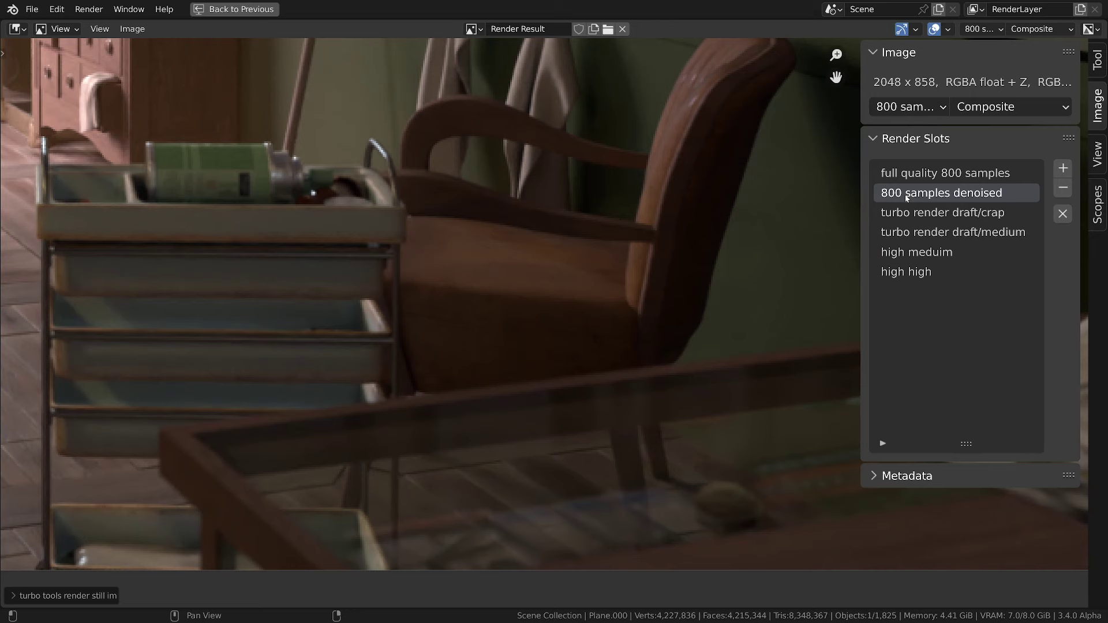
left_click(902, 272)
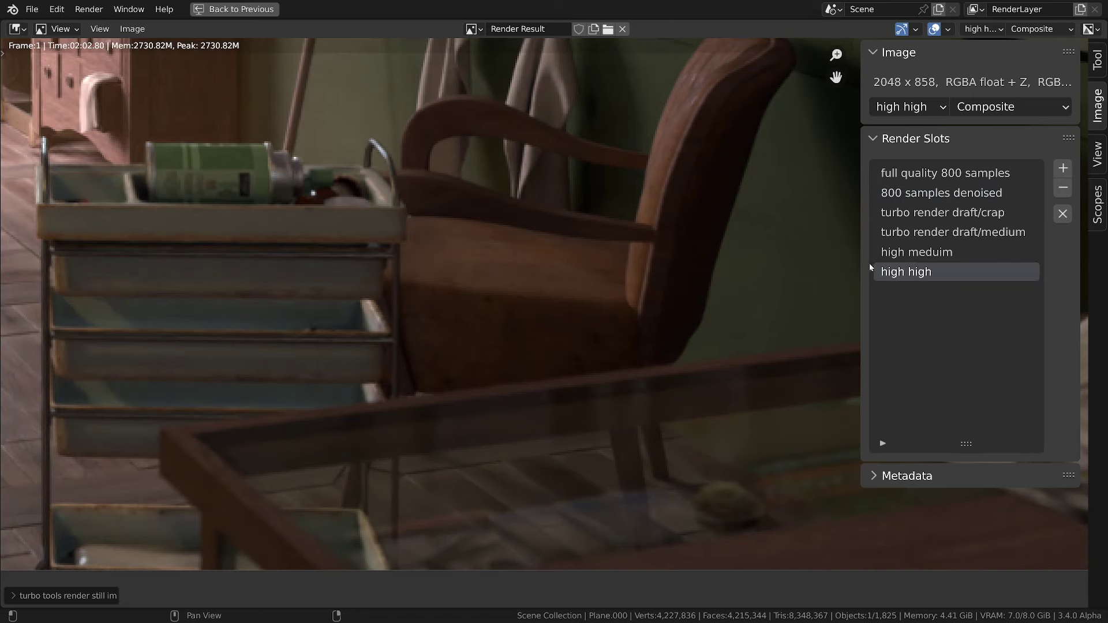
Step: Compare the framed pictures and wall pipes beside the dark cabinet between the "high high" and 800 samples denoised slots
middle_click_drag(565, 323, 595, 606, "ctrl")
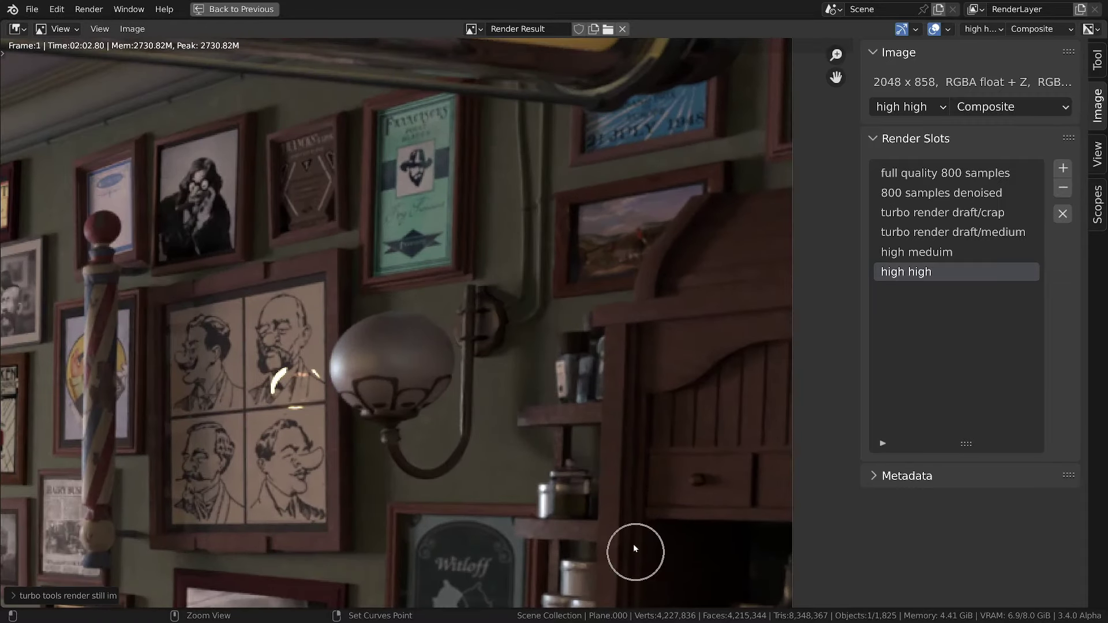
scroll(597, 259, "up", 3)
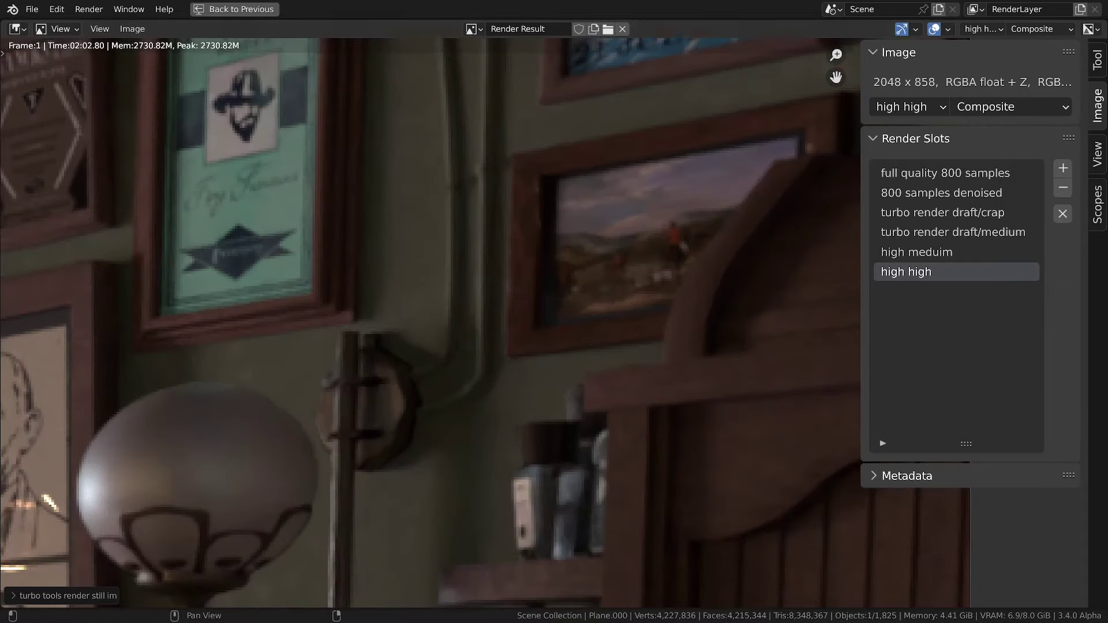
middle_click_drag(537, 321, 380, 409)
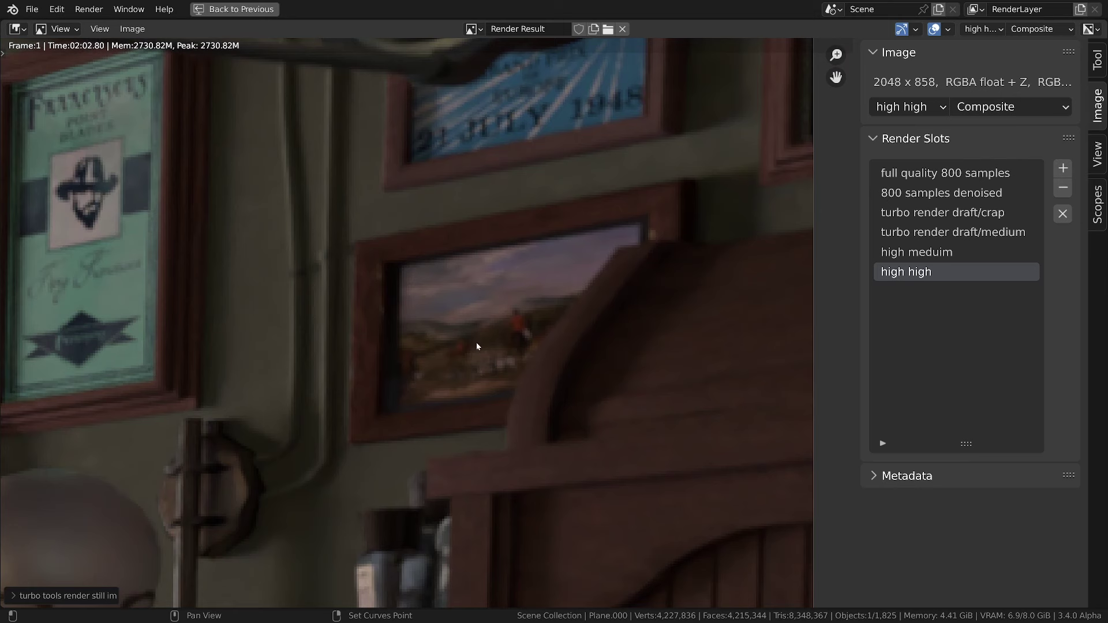
left_click(914, 196)
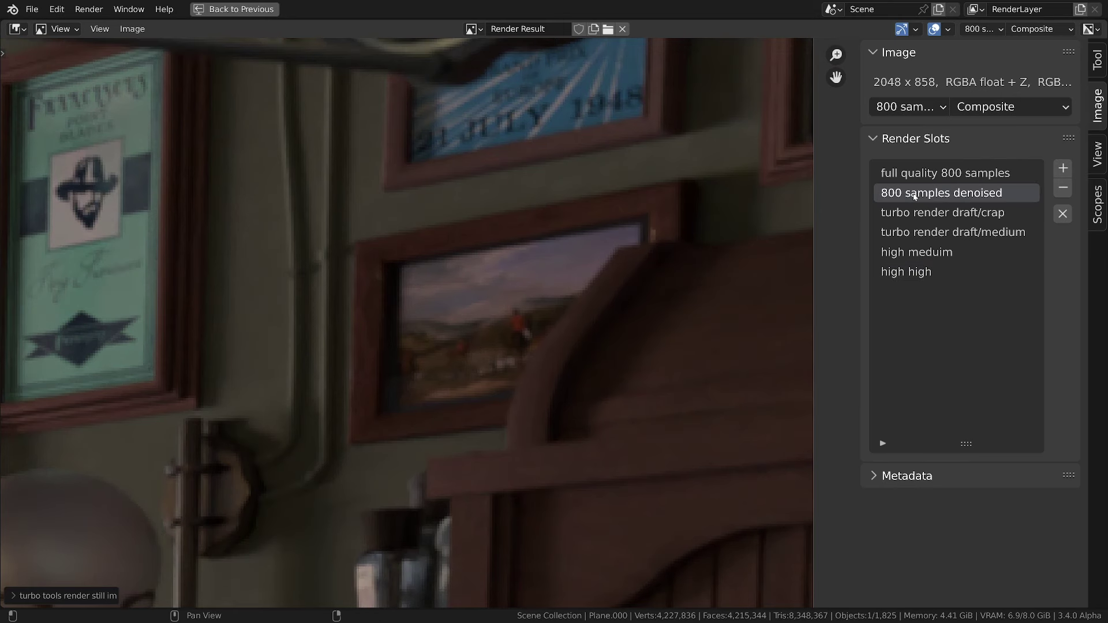
left_click(913, 273)
Step: Compare the dark cabinet's woodwork and the landscape painting up close between the "high high" and 800 samples denoised slots
middle_click_drag(703, 333, 581, 284)
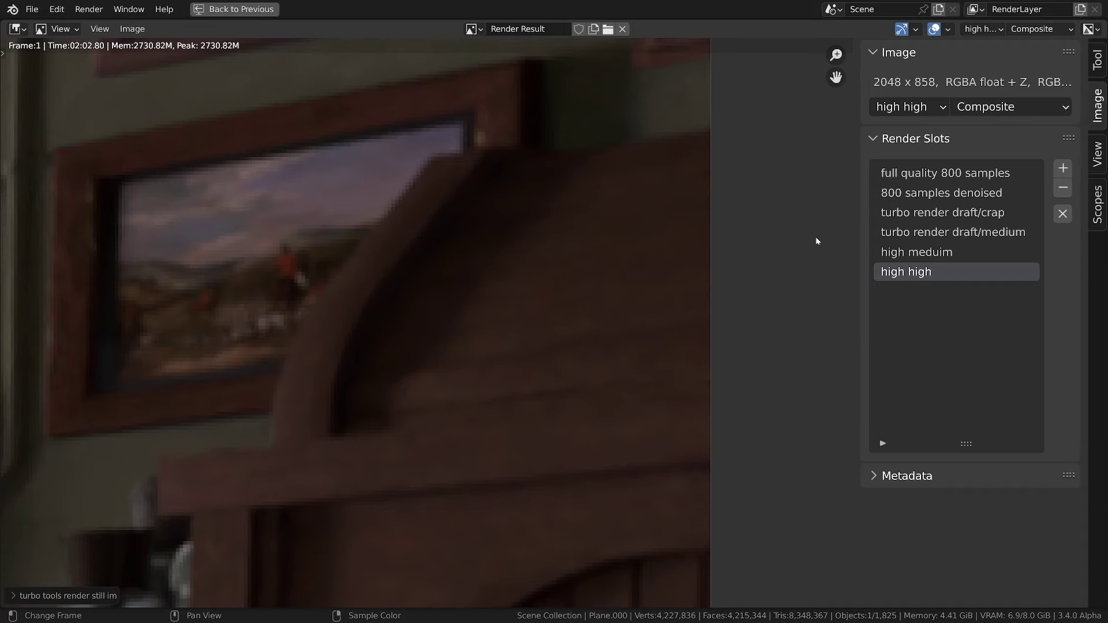
left_click(921, 198)
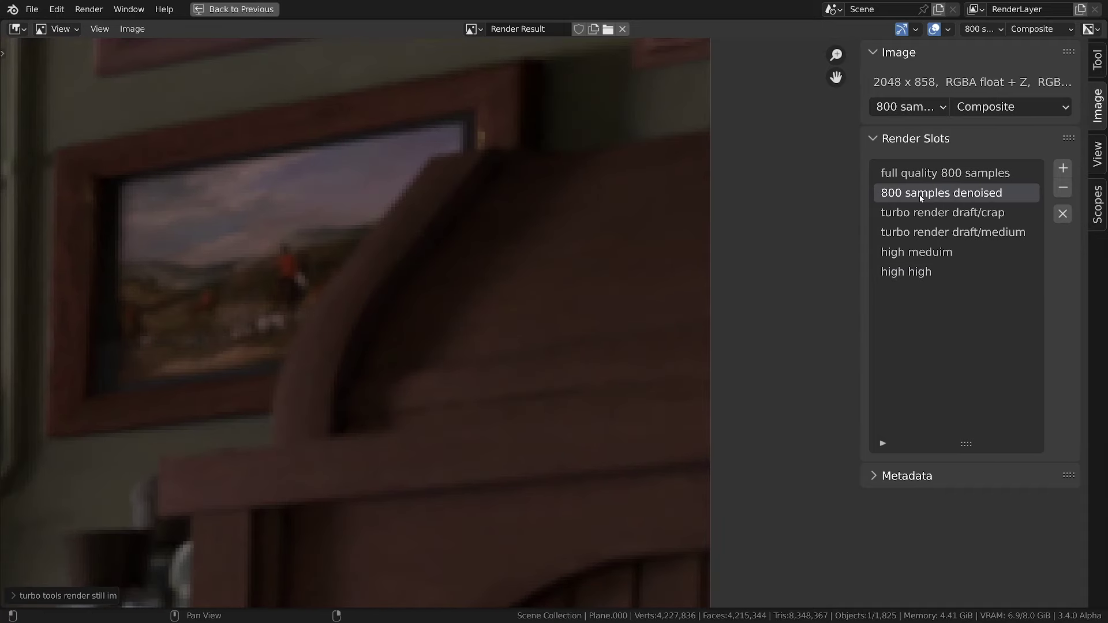
left_click(911, 273)
scroll(407, 372, "down", 4)
scroll(405, 375, "down", 5)
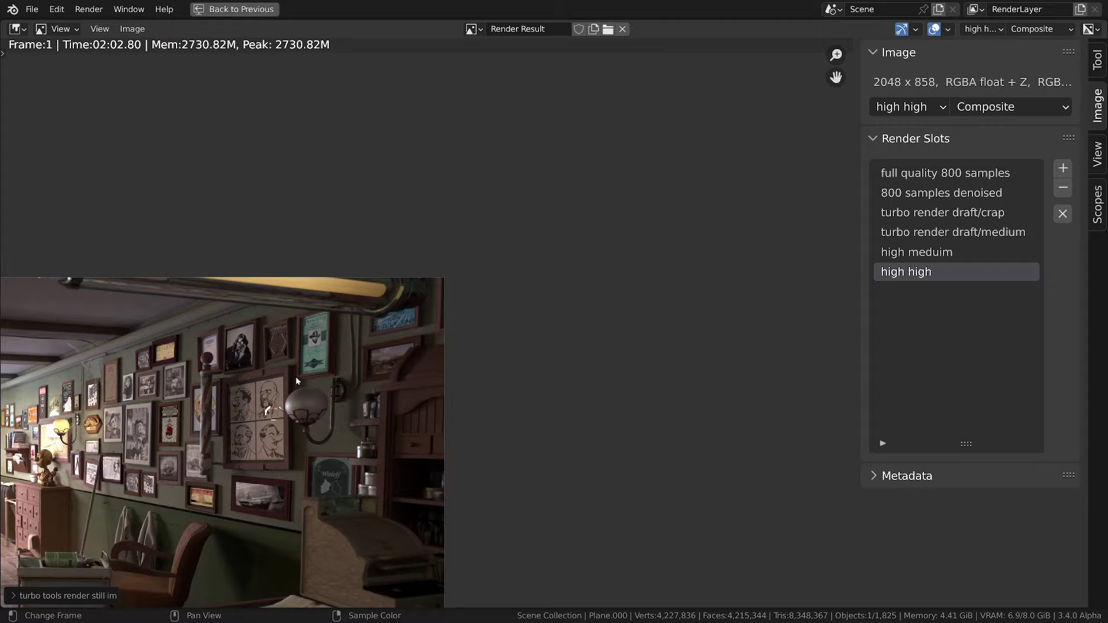
Step: Compare the window blinds, barber pole and nearby framed pictures up close between the "high high" and 800 samples denoised slots
middle_click_drag(296, 376, 679, 268)
middle_click_drag(243, 414, 407, 435)
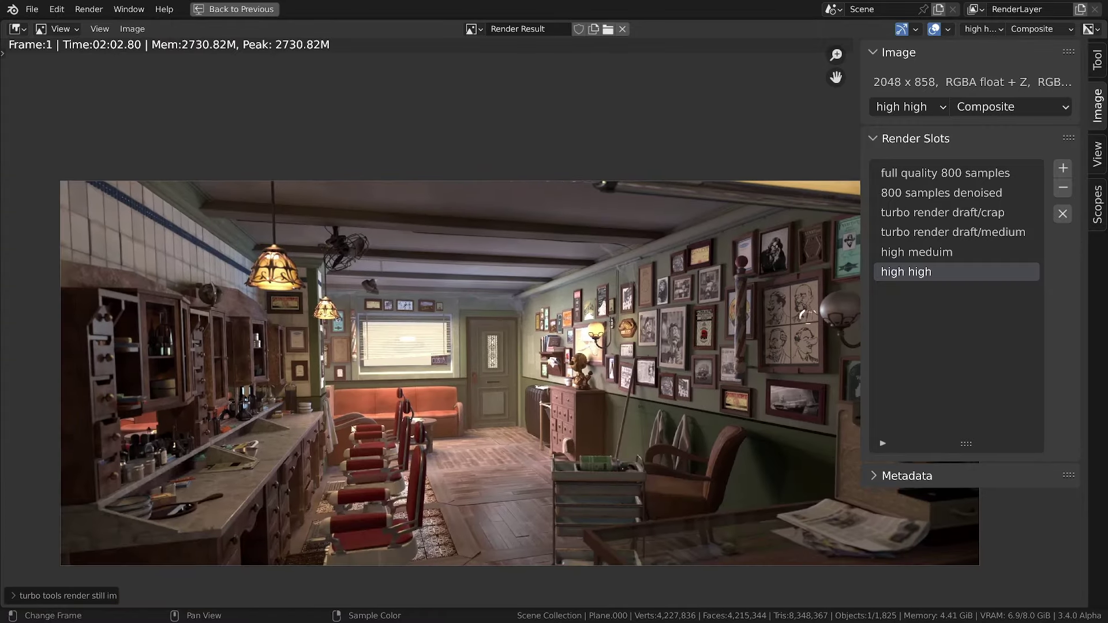
scroll(366, 325, "down", 1)
scroll(365, 326, "up", 4)
scroll(370, 328, "up", 5)
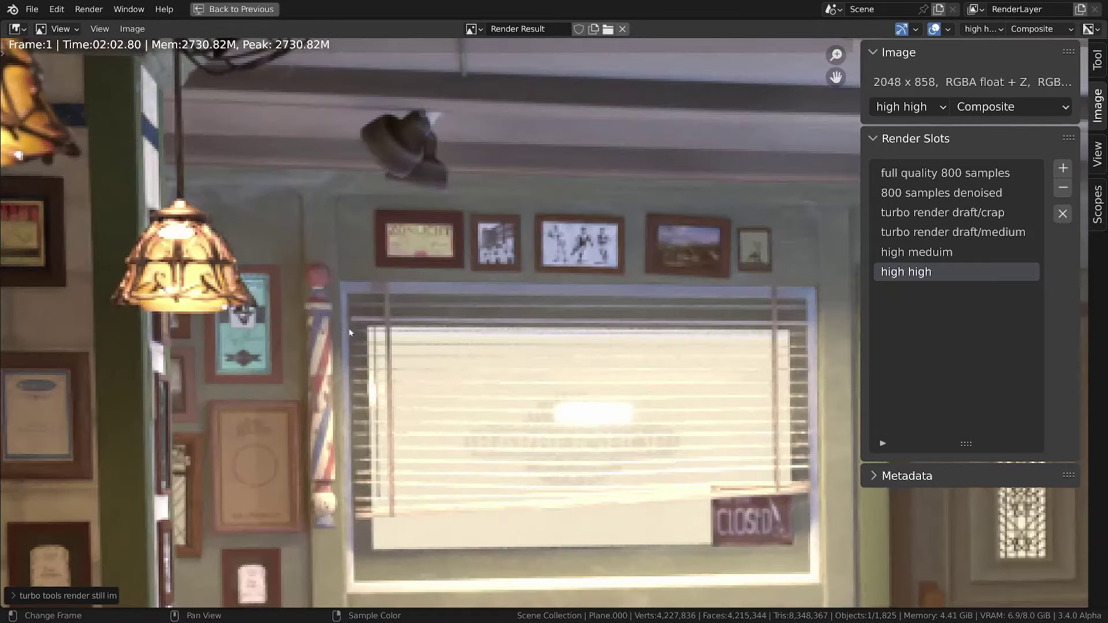
scroll(400, 334, "up", 1)
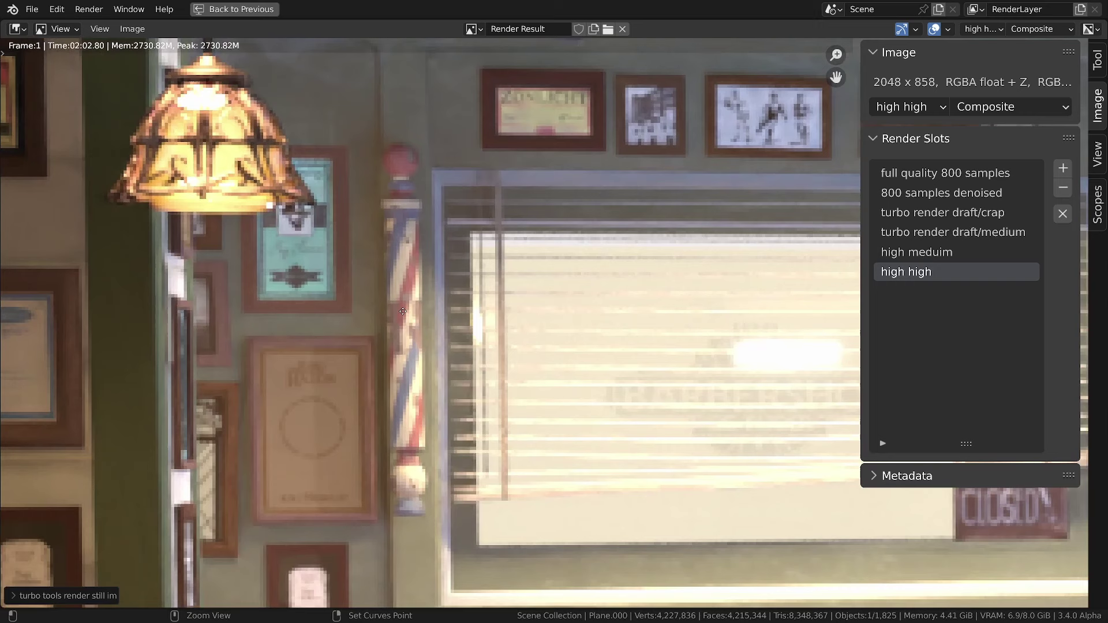
left_click(910, 195)
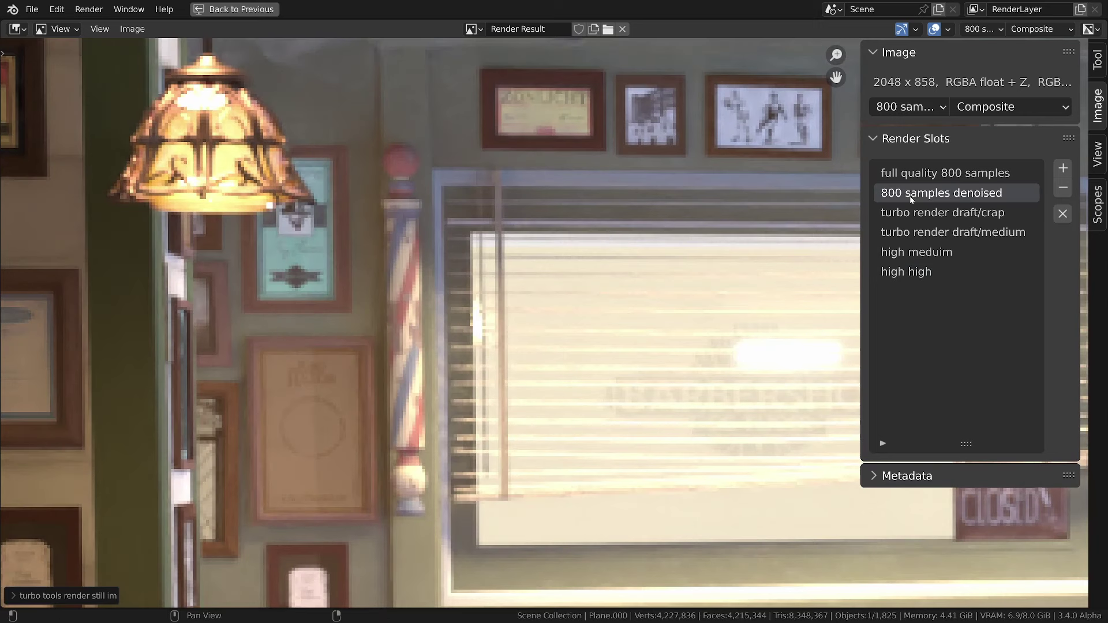
left_click(908, 275)
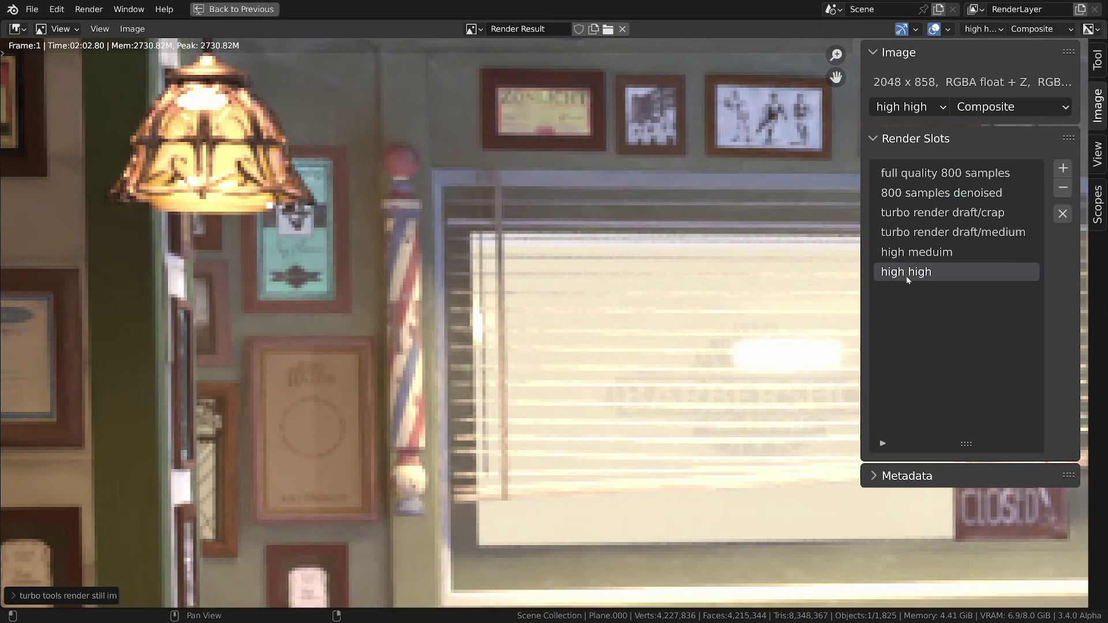
left_click(909, 194)
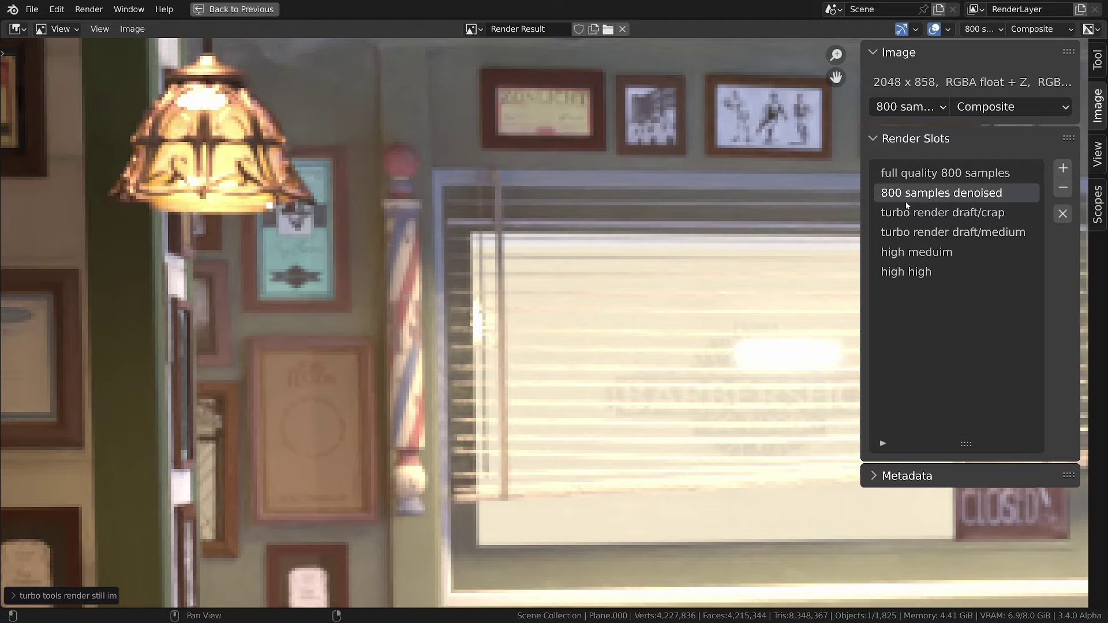
left_click(900, 271)
Step: Compare the white wall tiles, blue tile trim and globe above the cabinets between the "high high" and 800 samples denoised slots
scroll(368, 370, "down", 7)
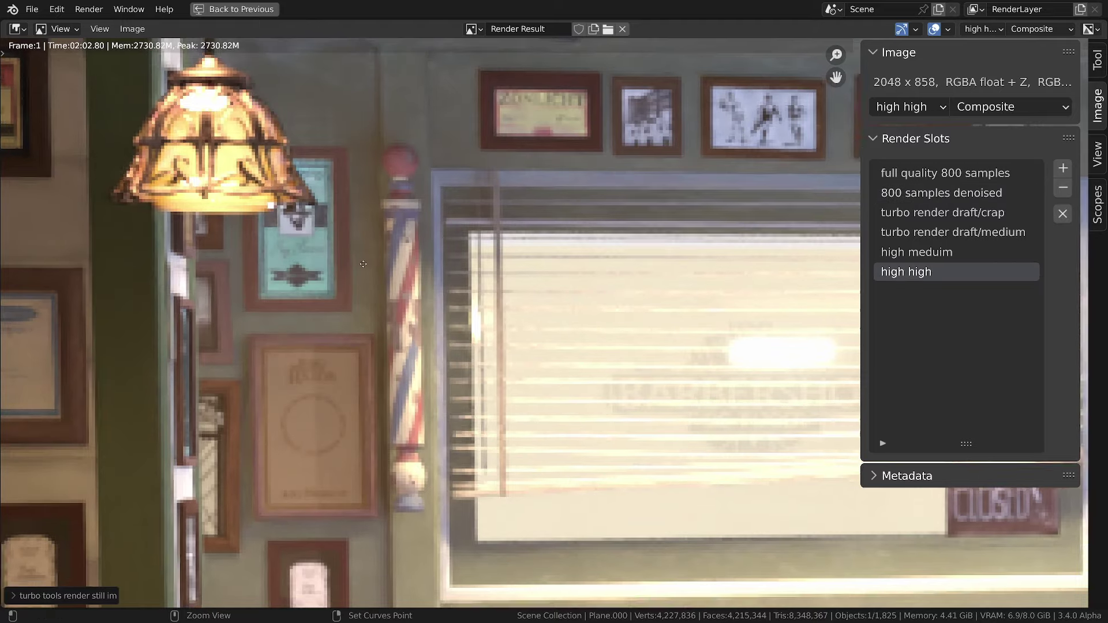
scroll(371, 205, "up", 6)
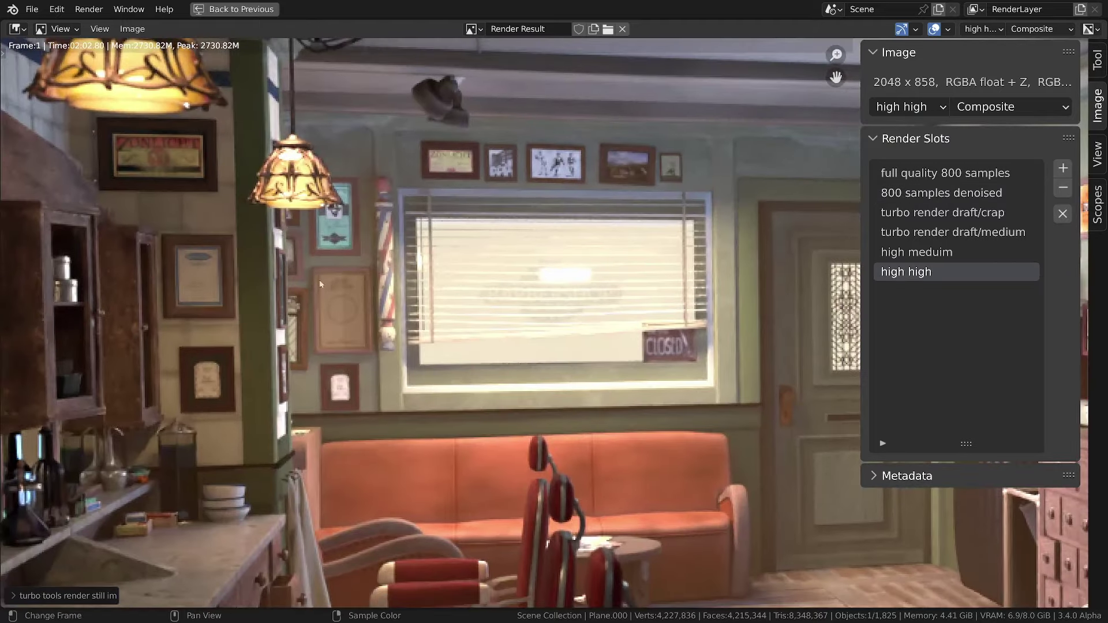
middle_click_drag(303, 295, 710, 458)
middle_click_drag(520, 361, 618, 365)
middle_click_drag(306, 200, 443, 319)
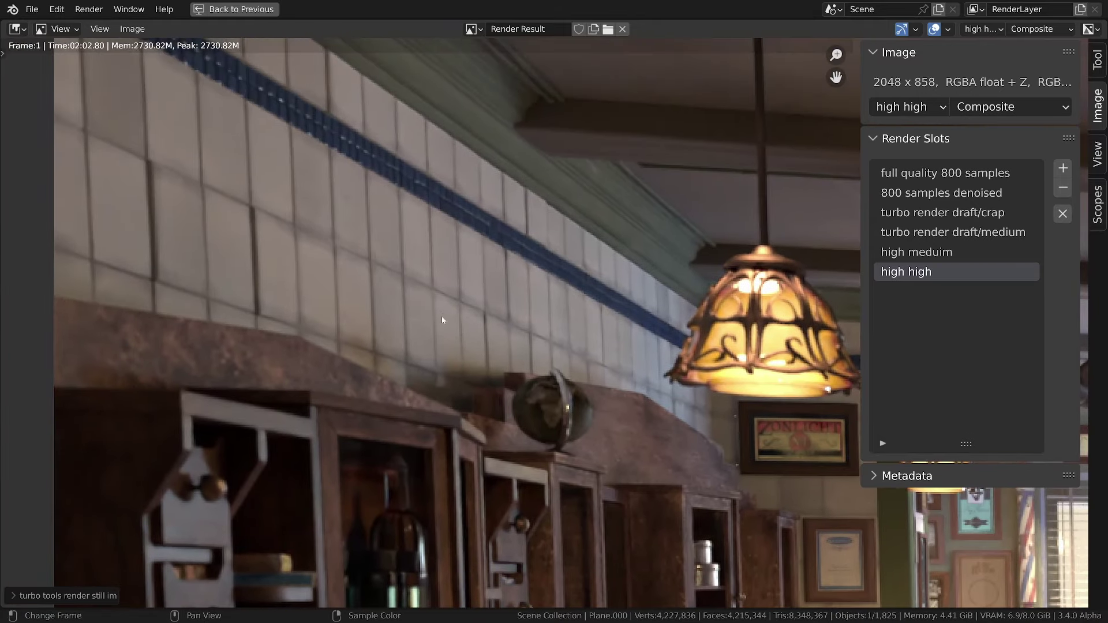
left_click(906, 192)
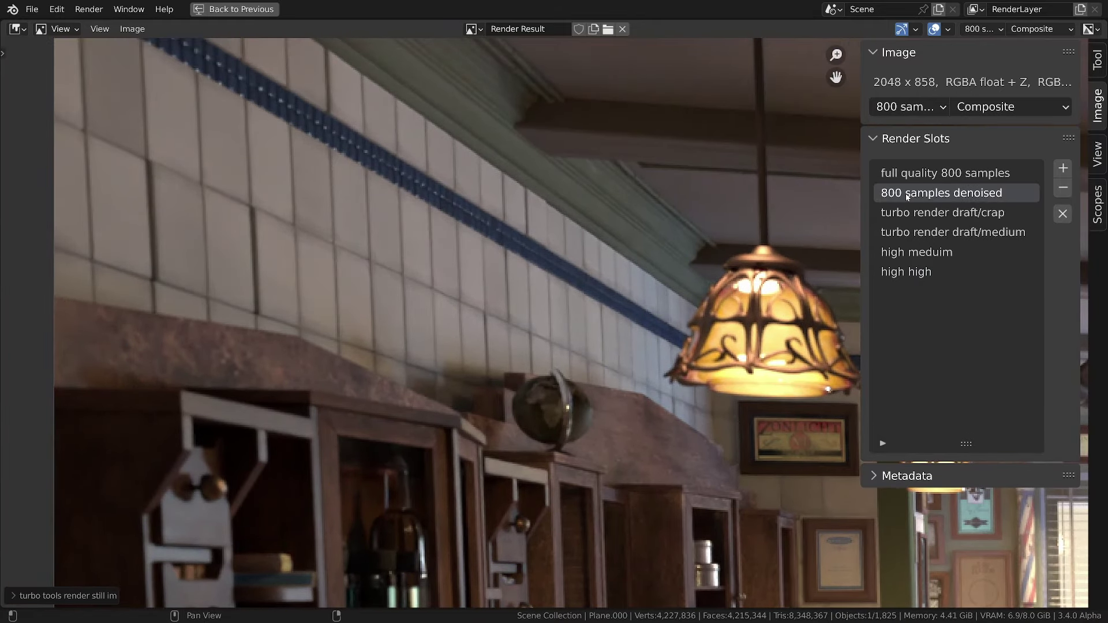
scroll(577, 323, "up", 3)
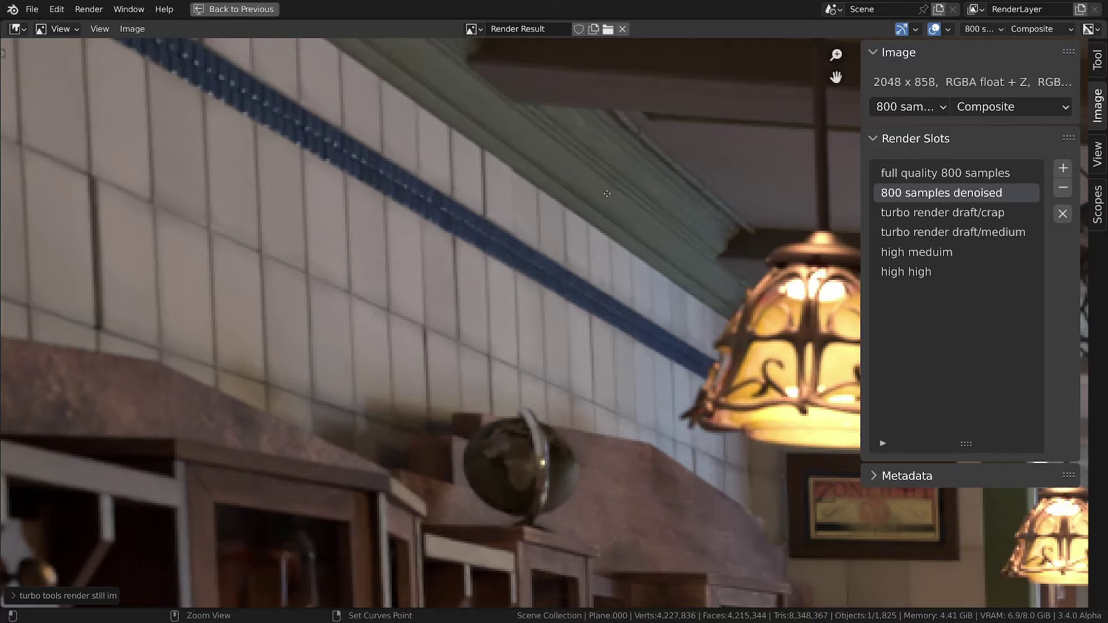
middle_click_drag(567, 333, 569, 263)
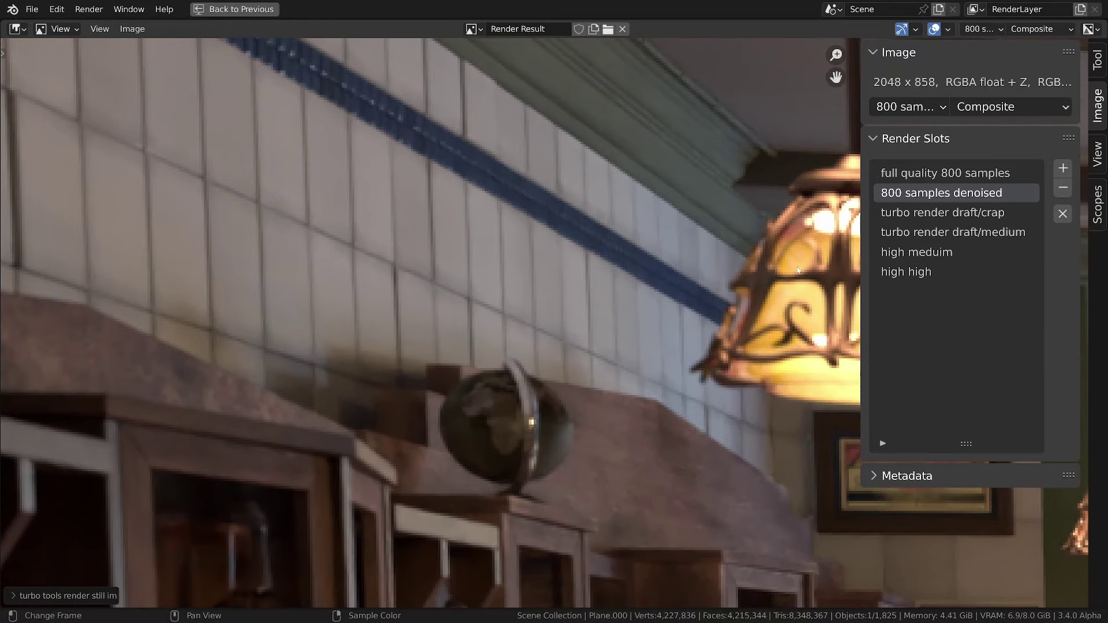
left_click(923, 273)
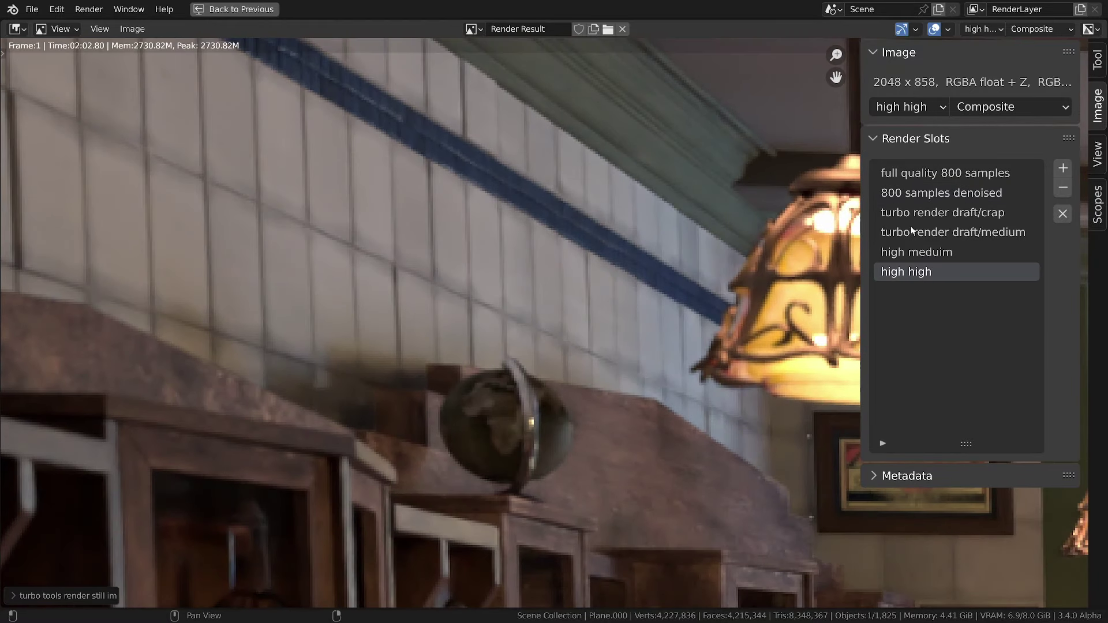
left_click(908, 198)
left_click(902, 272)
Step: Compare the hanging lamps and the framed Zonlicht sign between the "high high" and 800 samples denoised slots
middle_click_drag(735, 292, 349, 178)
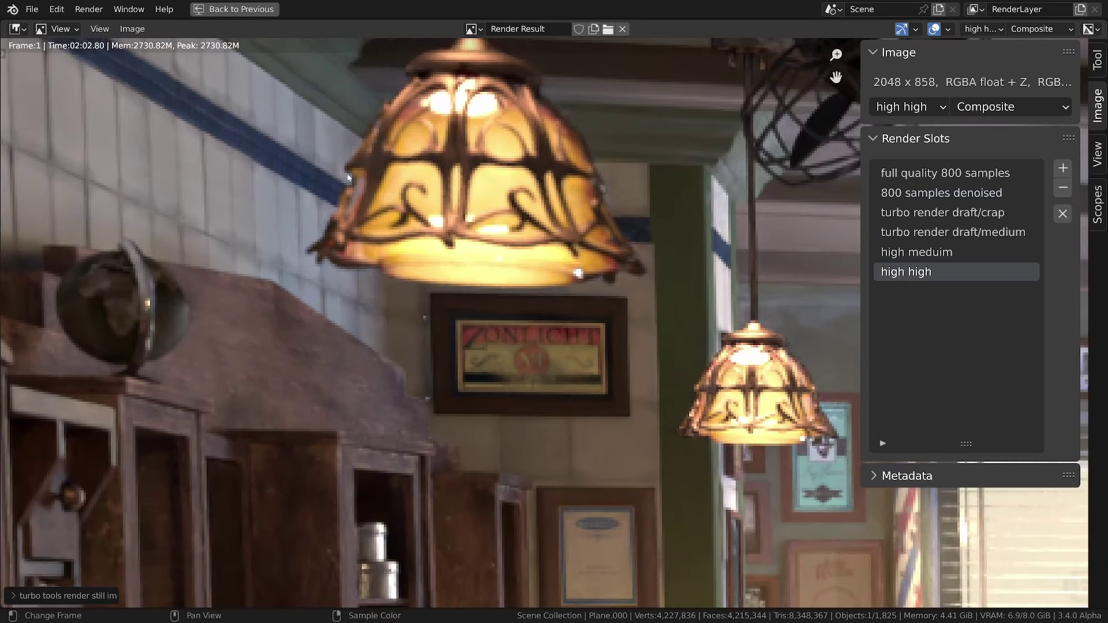
left_click(929, 197)
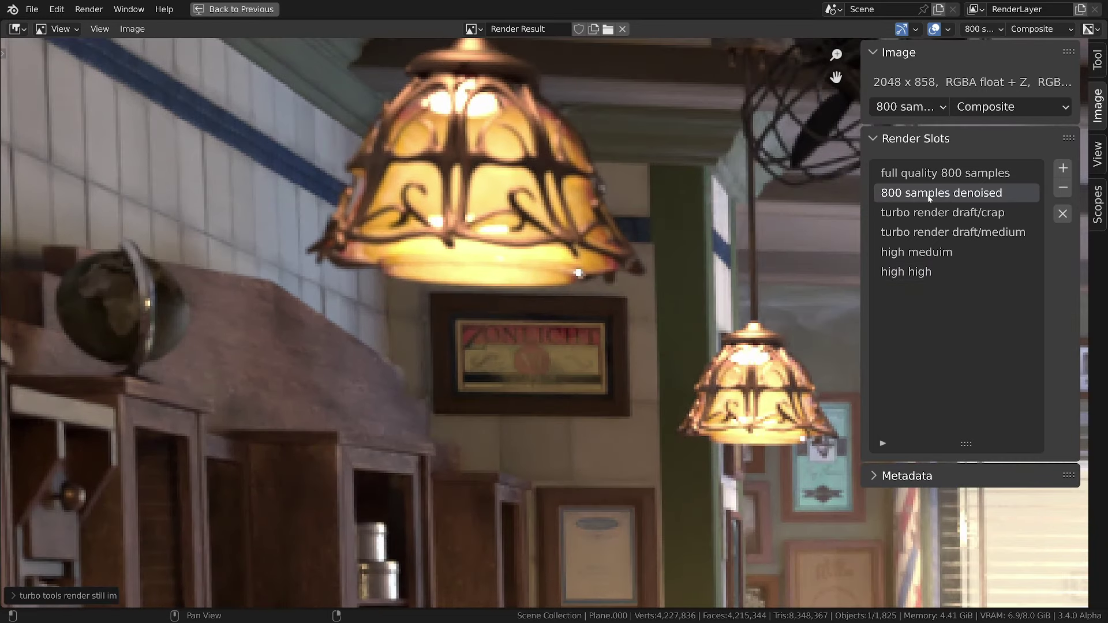
left_click(896, 273)
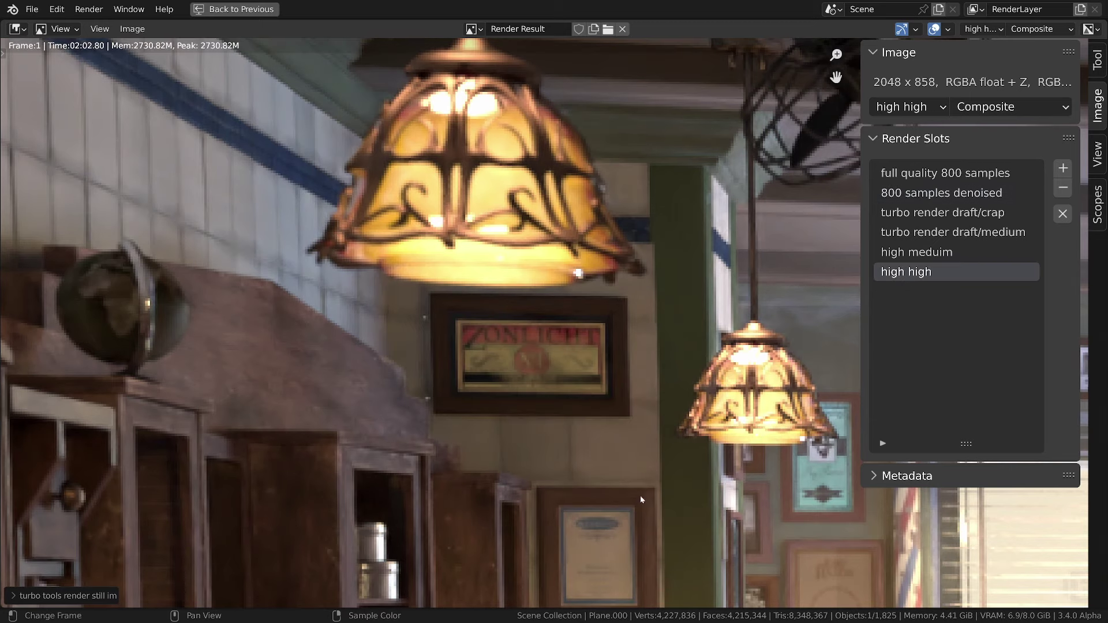
Step: Compare the framed certificate and the wooden wall cabinets up close across the "high high", 800 samples denoised and "high meduim" slots
middle_click_drag(641, 498, 509, 502)
scroll(510, 502, "up", 2)
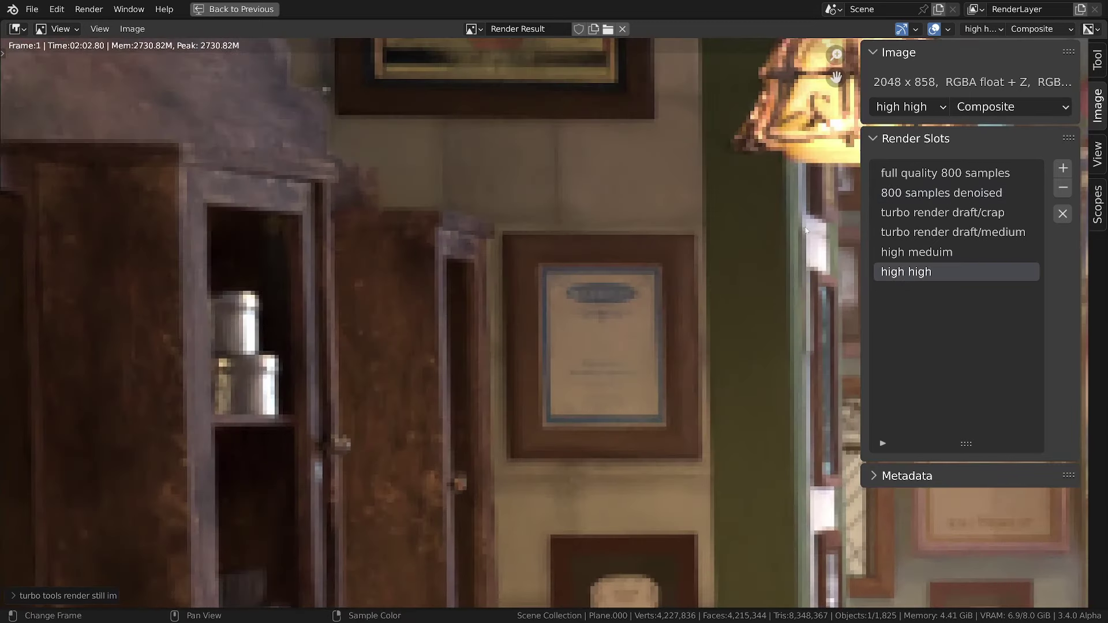
left_click(894, 195)
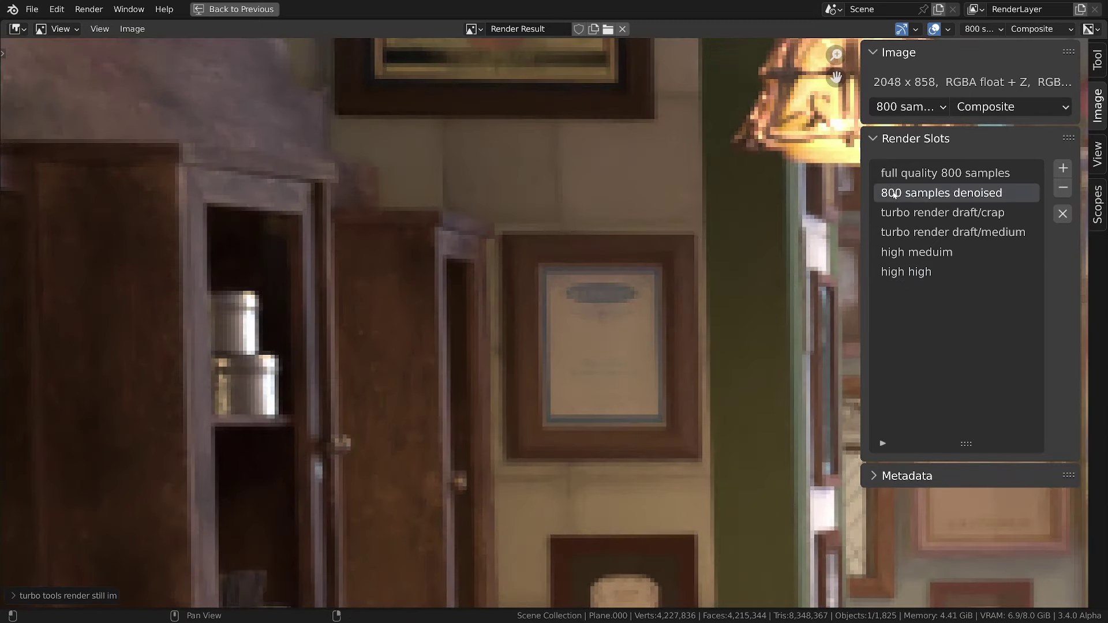
left_click(908, 271)
left_click(907, 259)
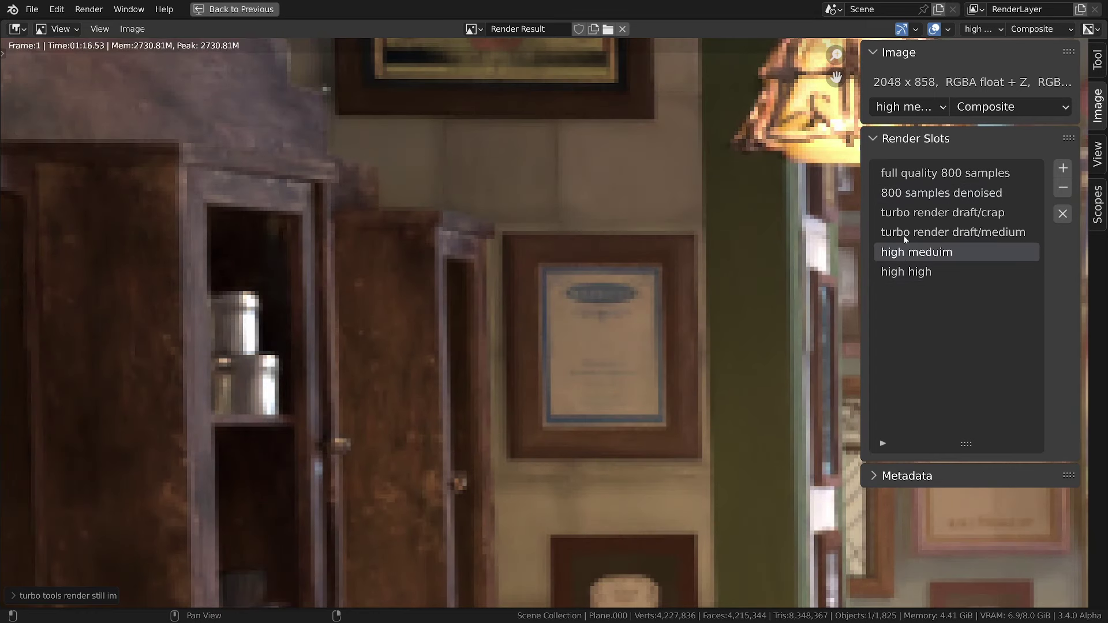
left_click(908, 196)
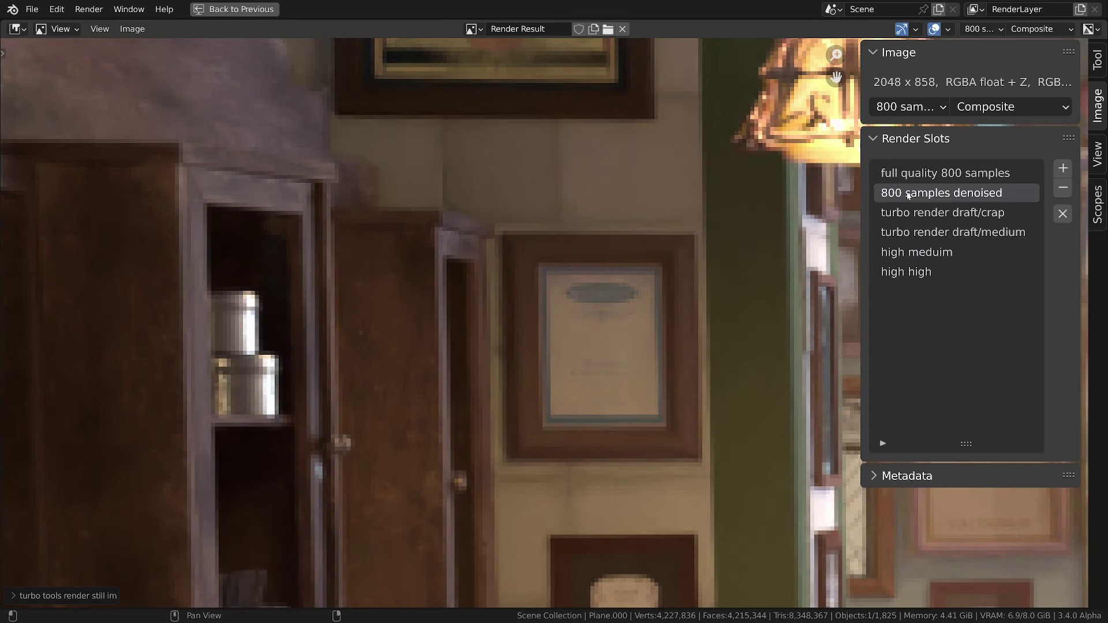
left_click(901, 273)
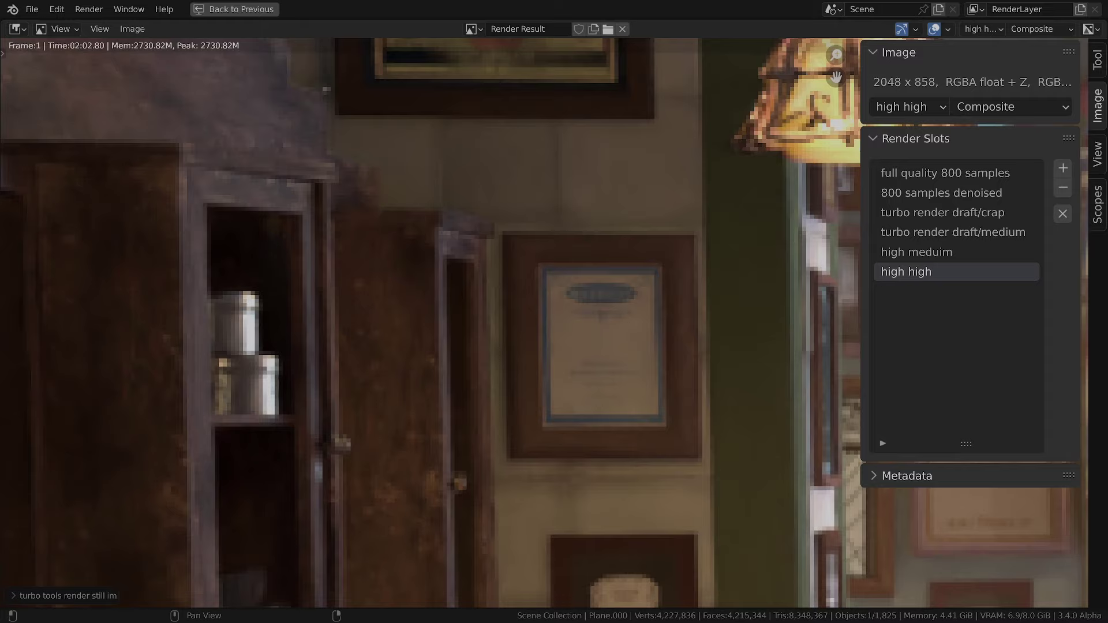